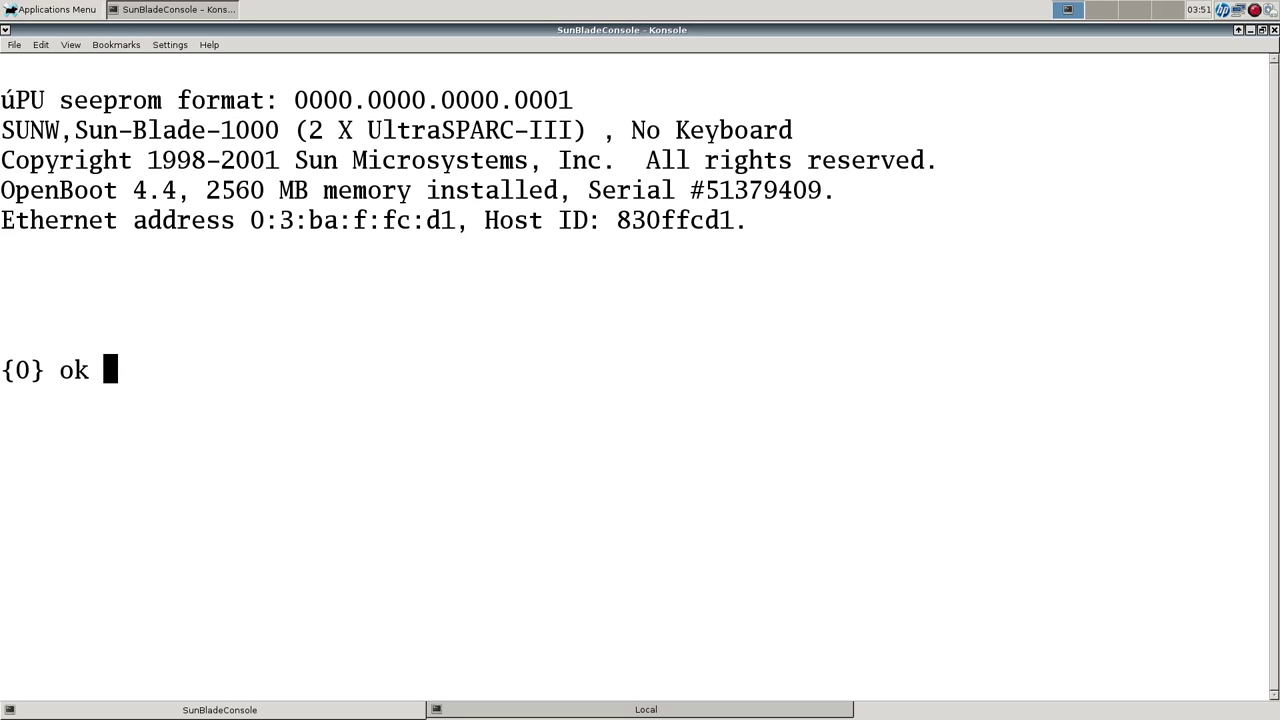
# Highlight the 2560 memory figure, then run 'boot cdrom' at the ok prompt.
pyautogui.moveTo(206, 190); pyautogui.dragTo(266, 190)
pyautogui.click(266, 190)
pyautogui.click(266, 190)
pyautogui.write('boot cdrom')
pyautogui.press('Return')
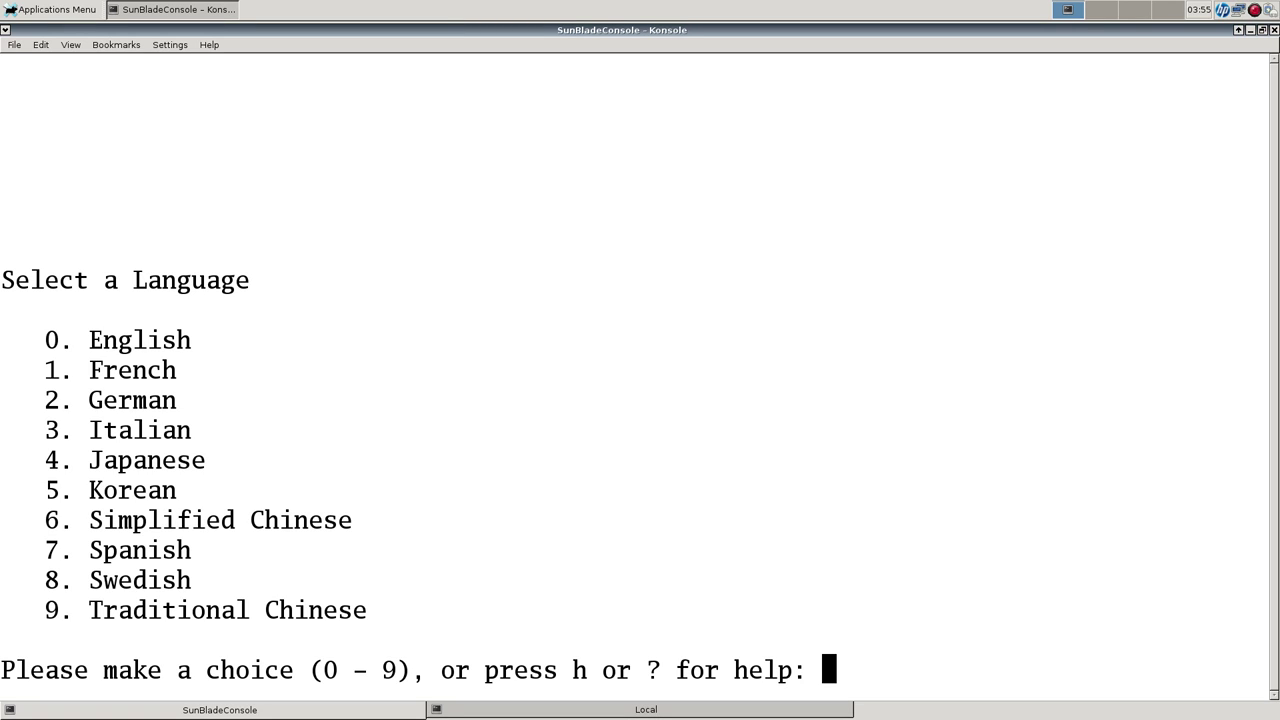
# Choose English (0), locale 0 and DEC VT100 (3) as the terminal type.
pyautogui.write('0')
pyautogui.press('Return')
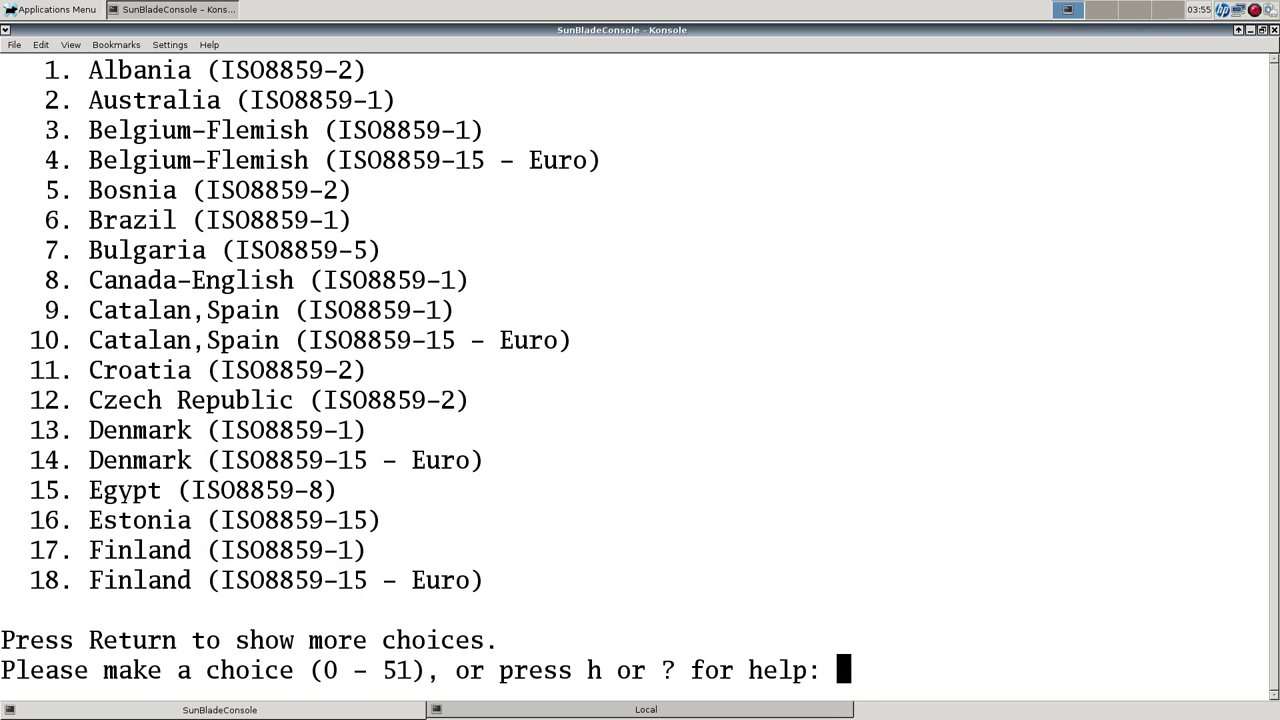
pyautogui.write('0')
pyautogui.press('Return')
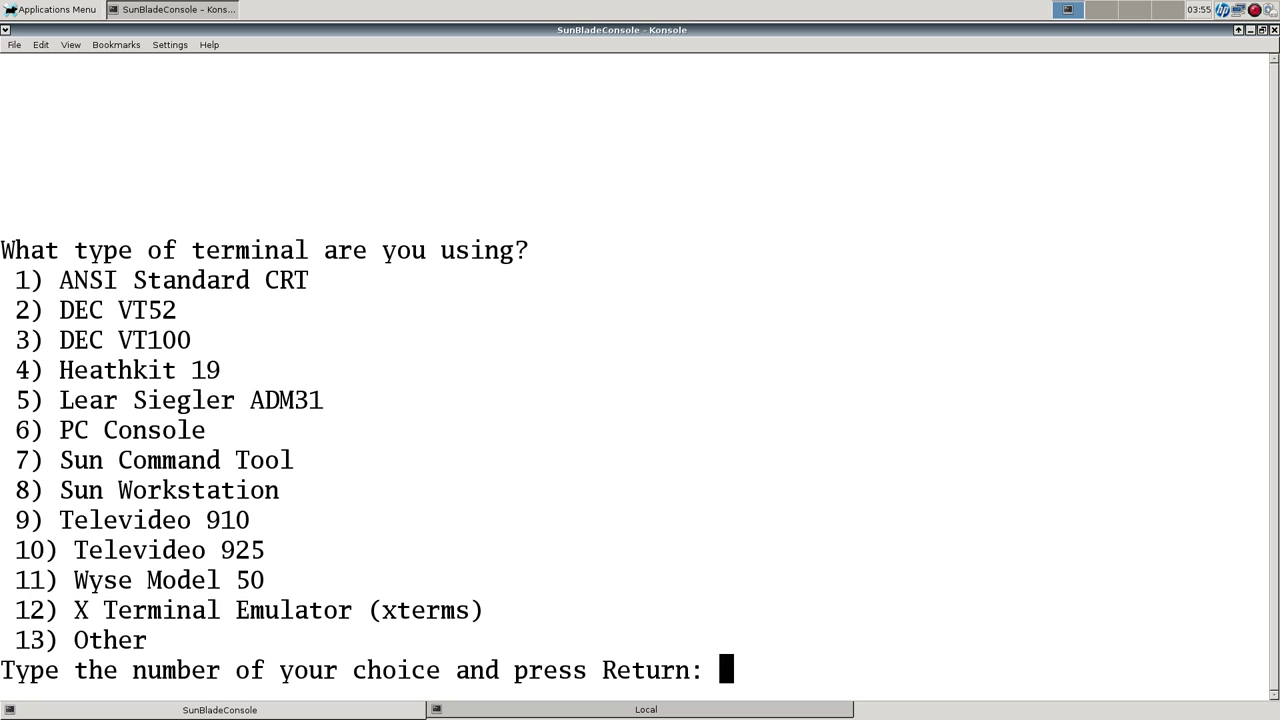
pyautogui.write('3')
pyautogui.press('Return')
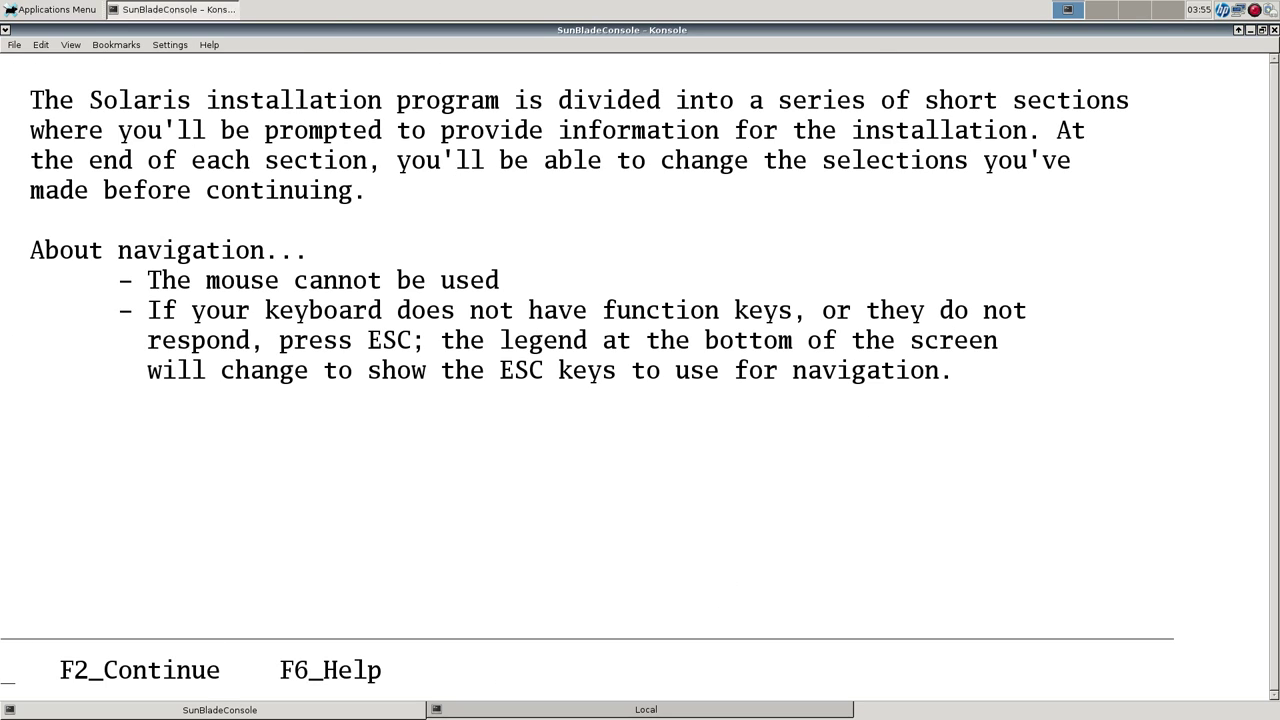
# Set the Konsole profile font size to 26 and continue past the installer introduction.
pyautogui.hotkey('alt', 's')
pyautogui.press('Return')
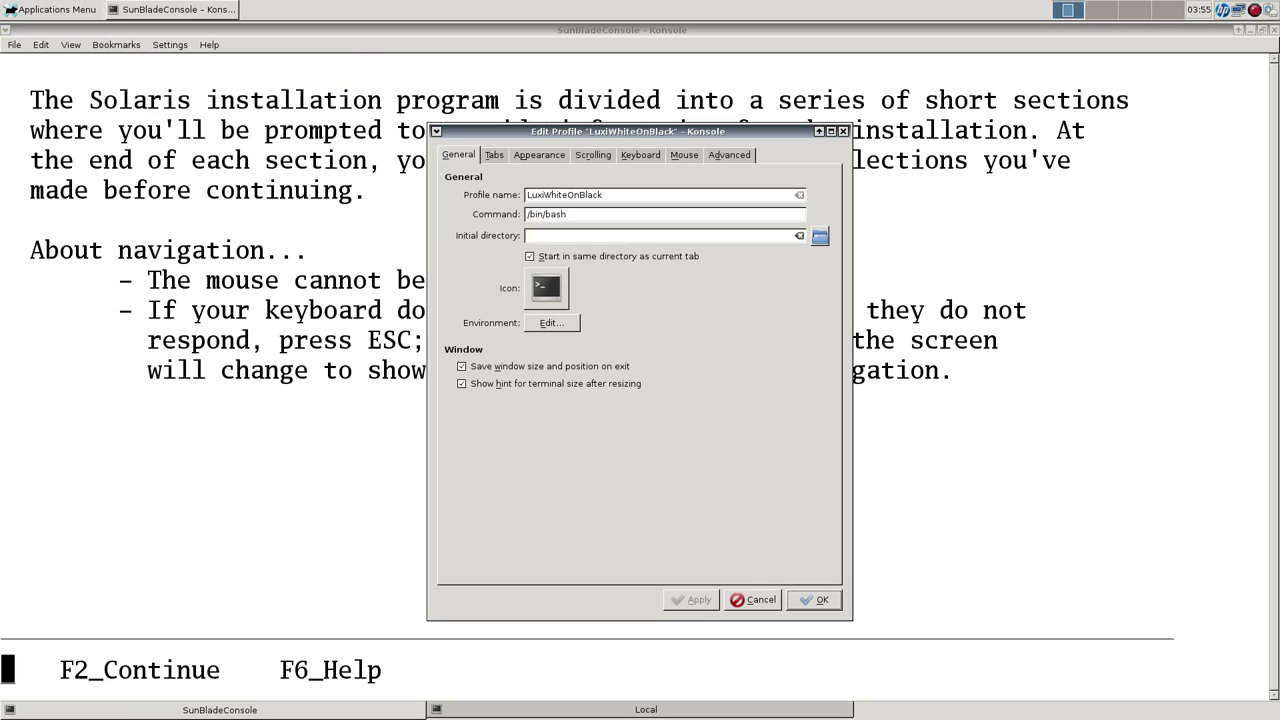
pyautogui.hotkey('alt', 'p')
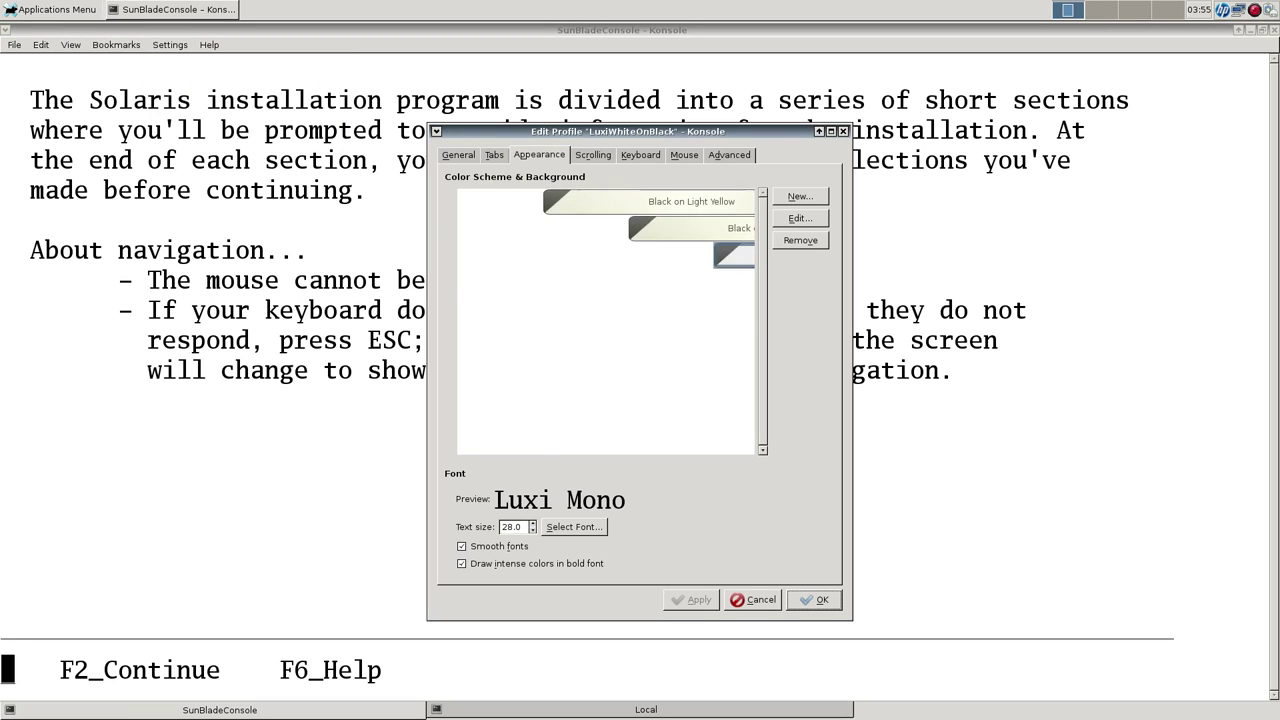
pyautogui.hotkey('alt', 'f')
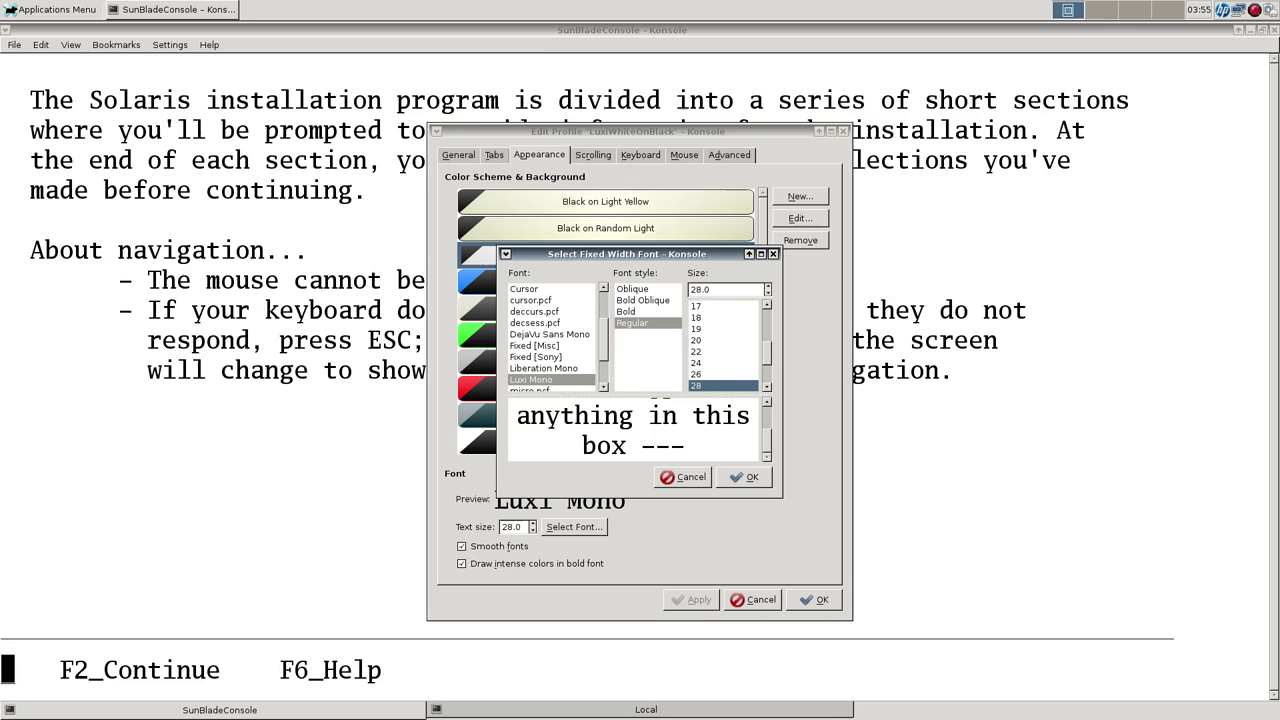
pyautogui.click(723, 374)
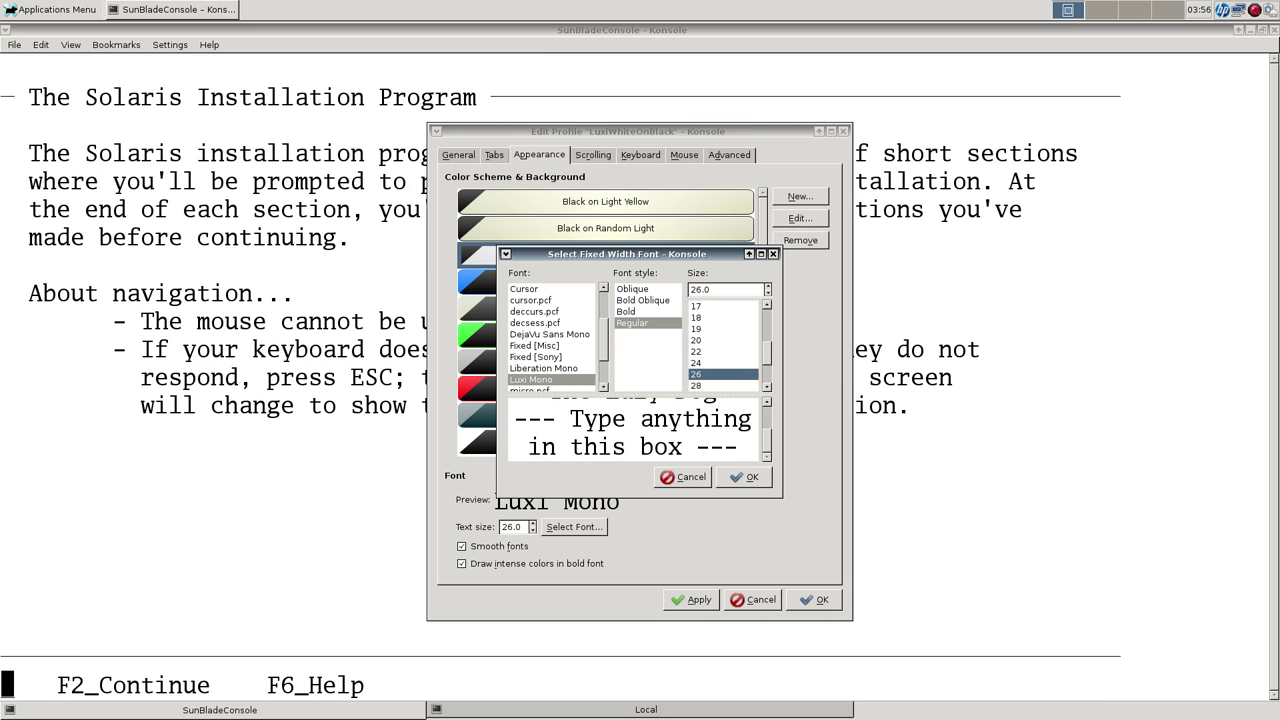
pyautogui.press('Return')
pyautogui.press('Return')
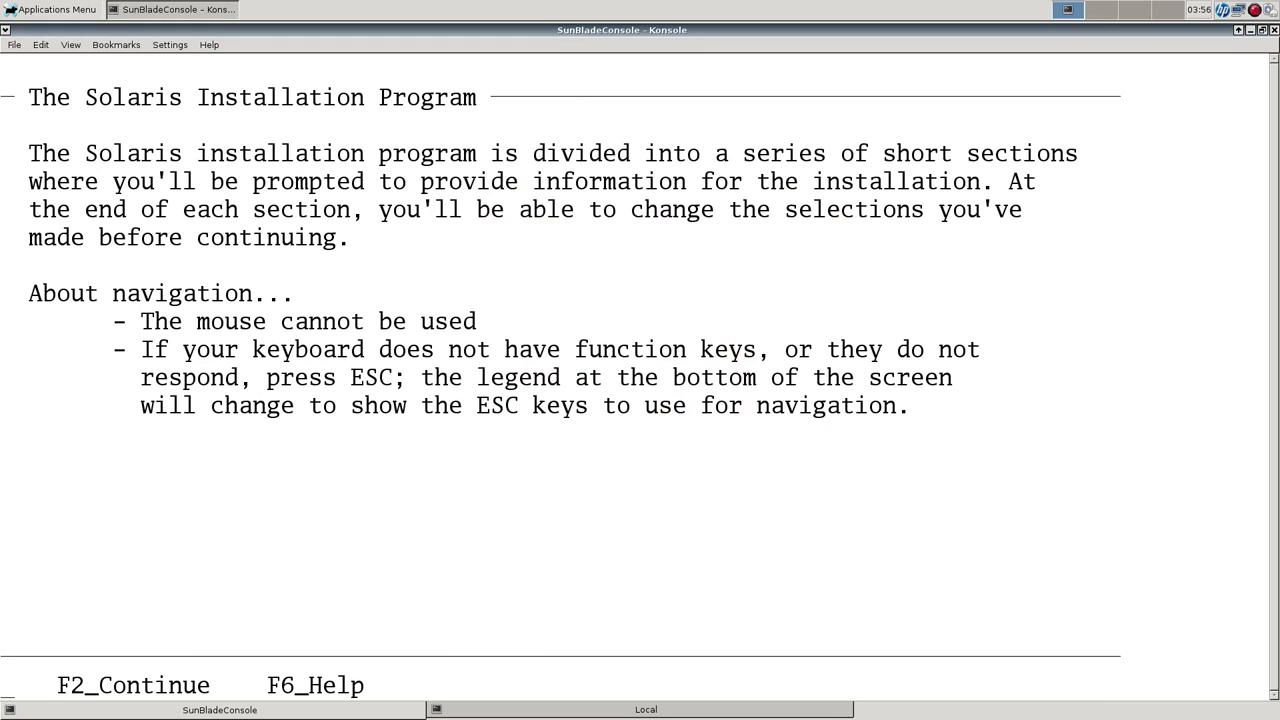
pyautogui.press('F2')
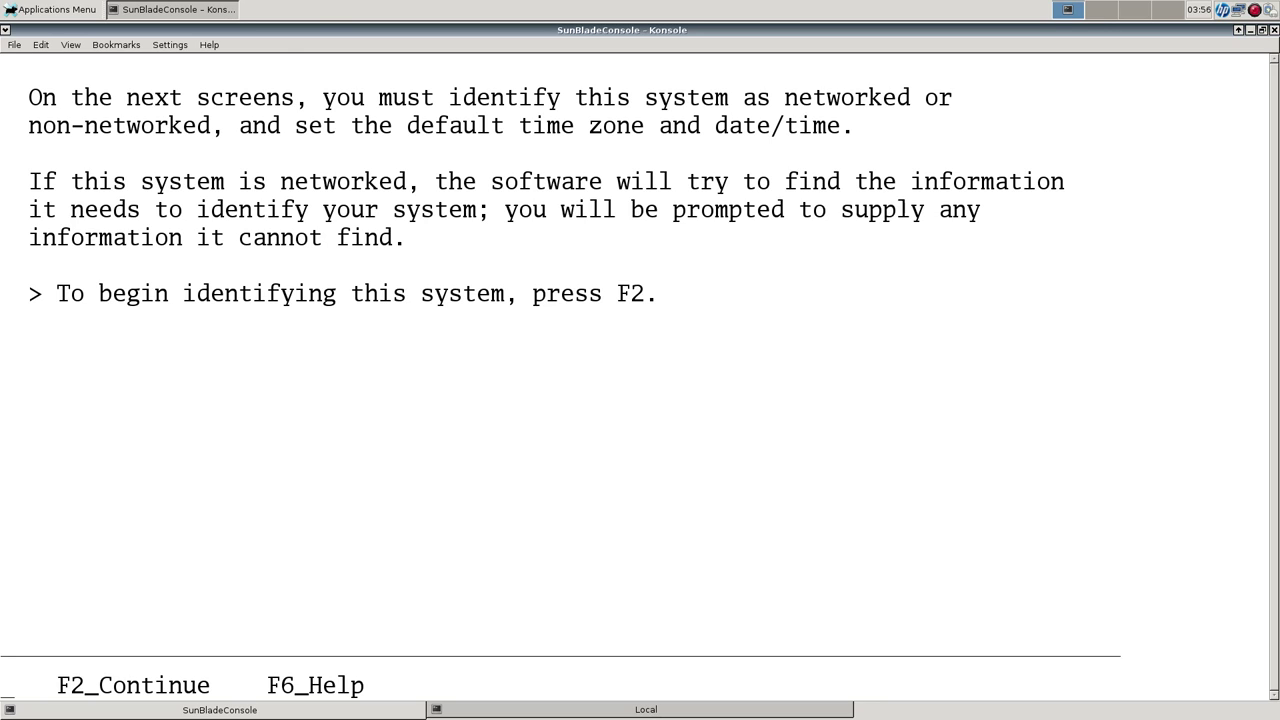
# Mark the system as networked, decline DHCP, and keep eri0 as the primary interface.
pyautogui.press('F2')
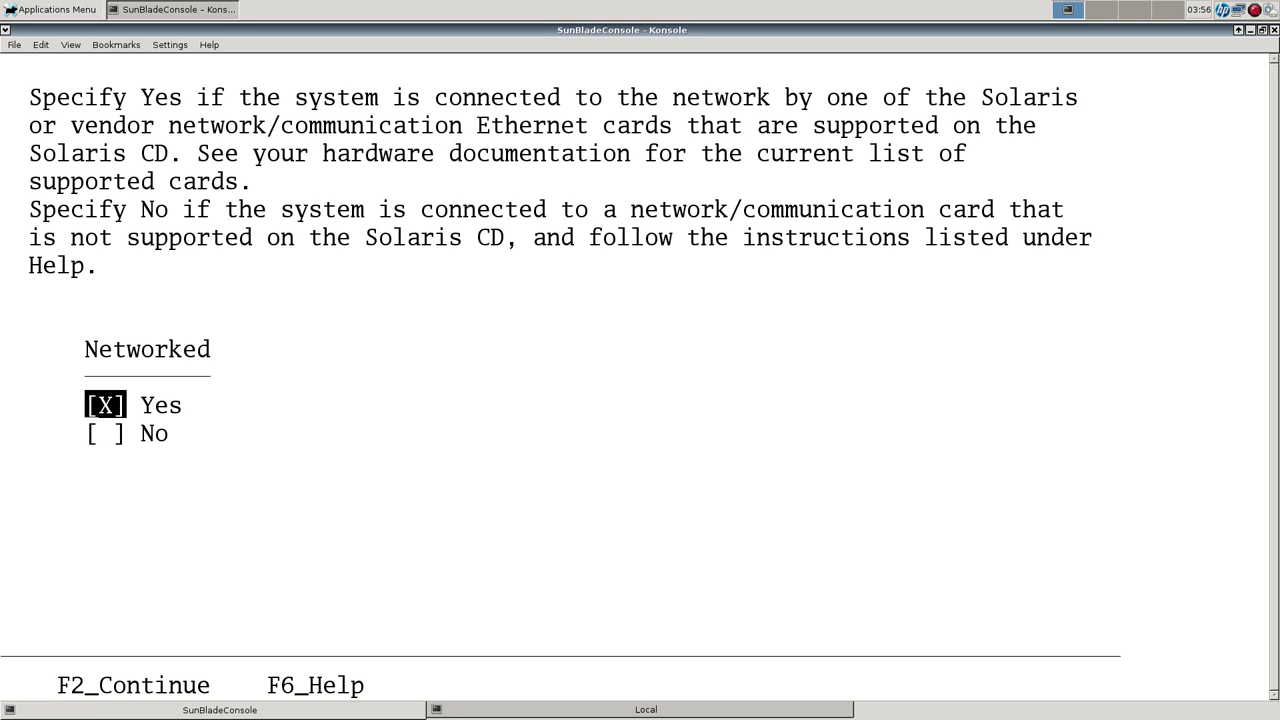
pyautogui.press('F2')
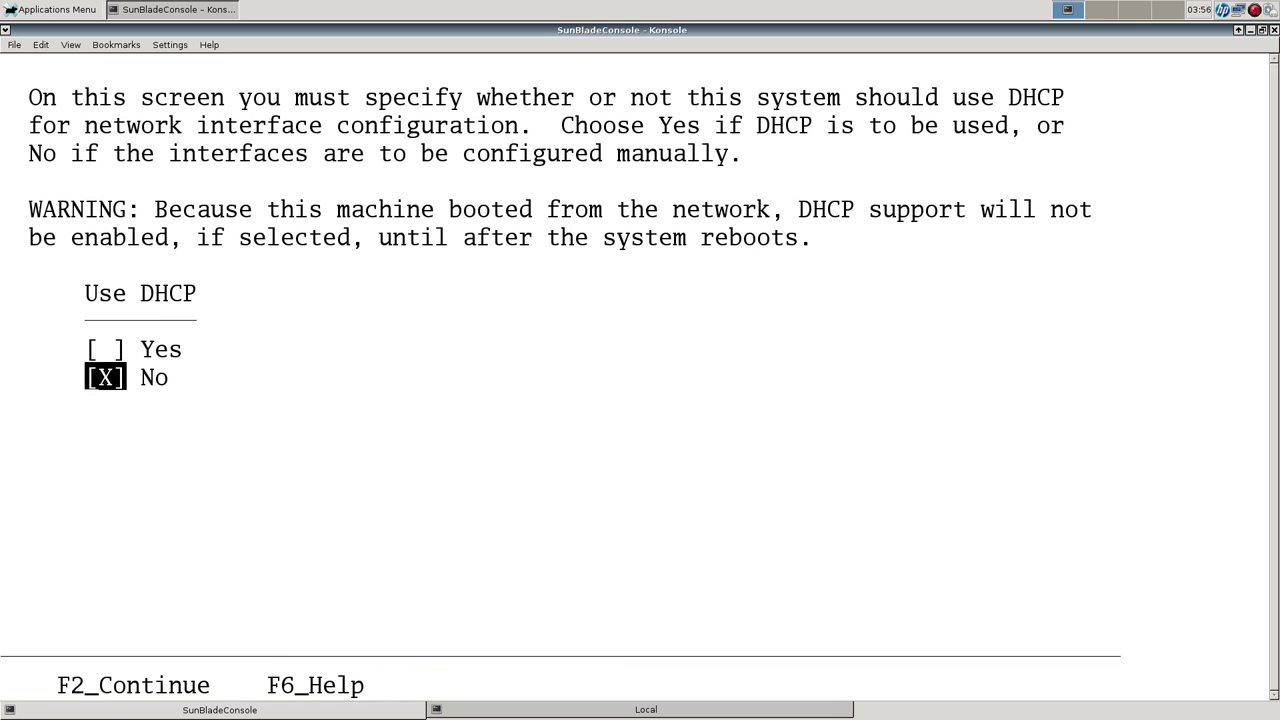
pyautogui.press('F2')
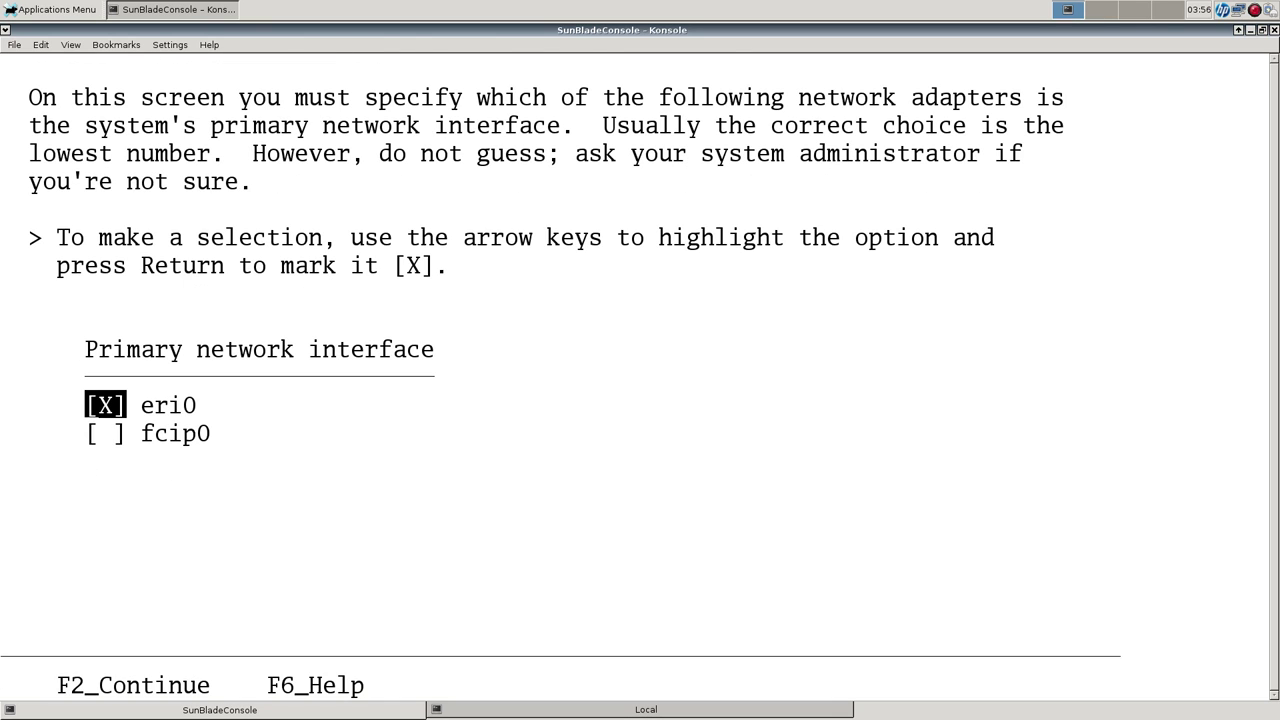
pyautogui.press('F2')
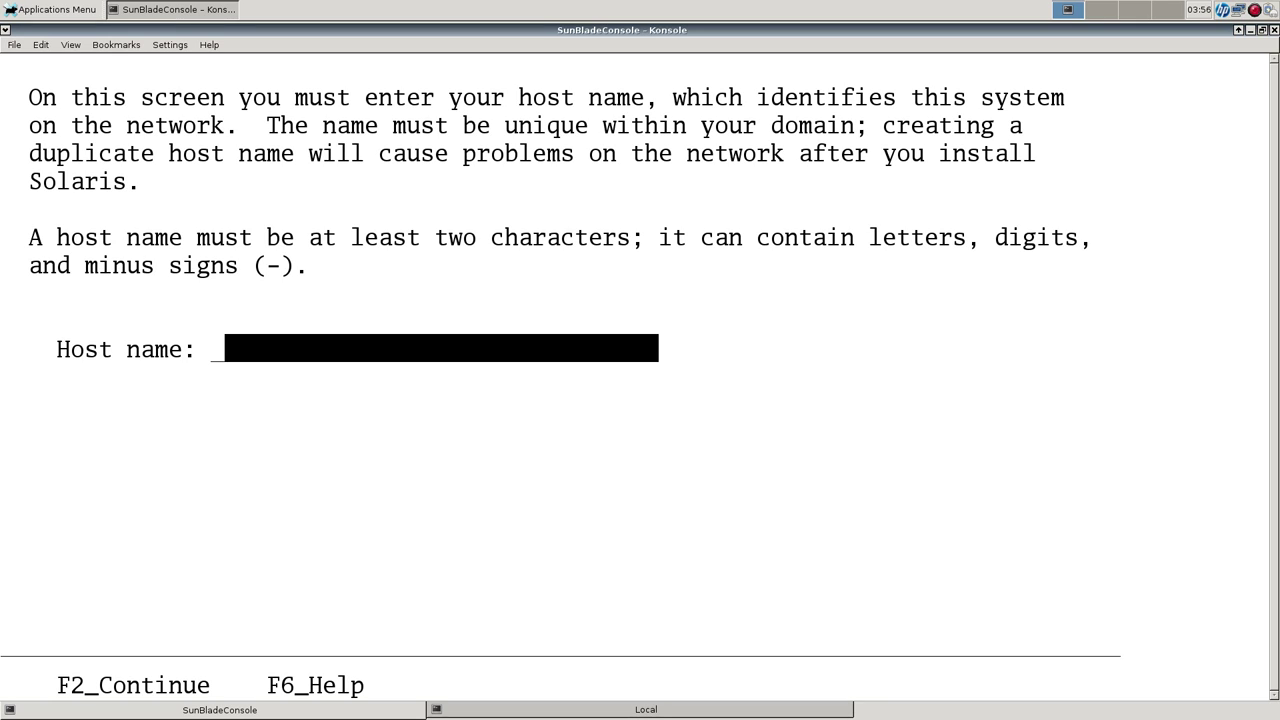
# Enter 'sunblade' as the host name.
pyautogui.write('sunblad10')
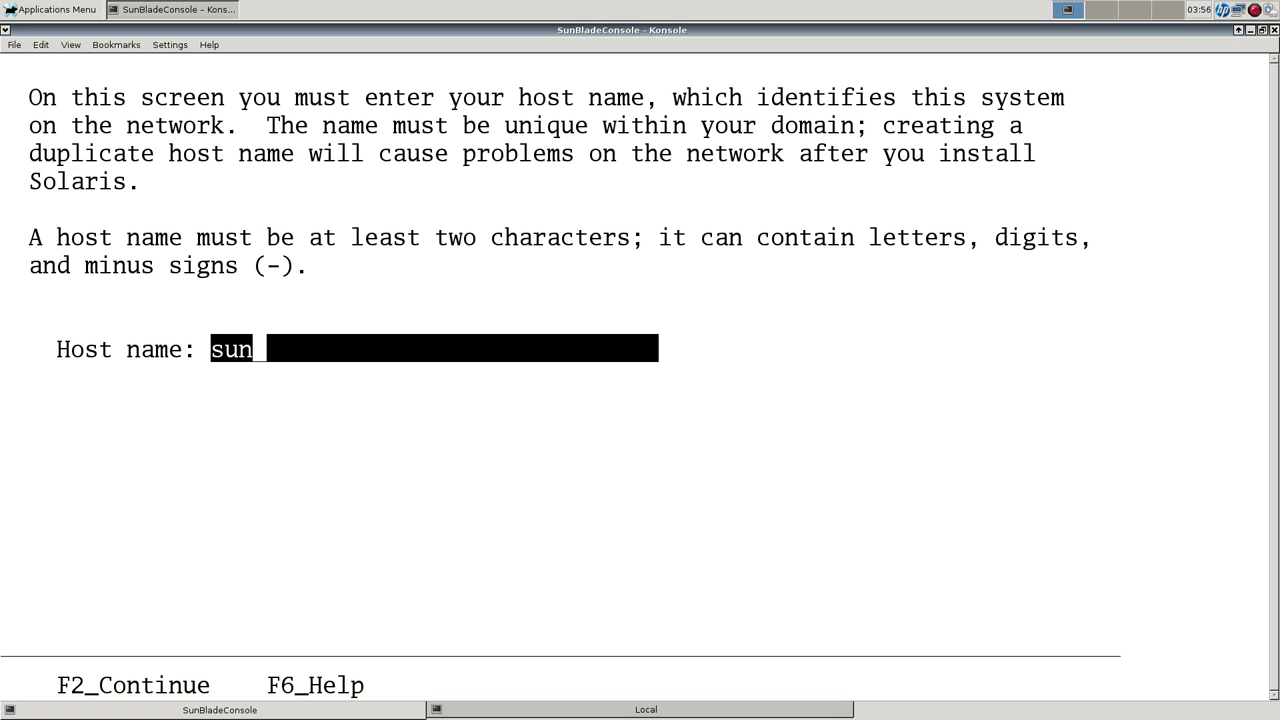
pyautogui.press('BackSpace')
pyautogui.press('BackSpace')
pyautogui.write('e')
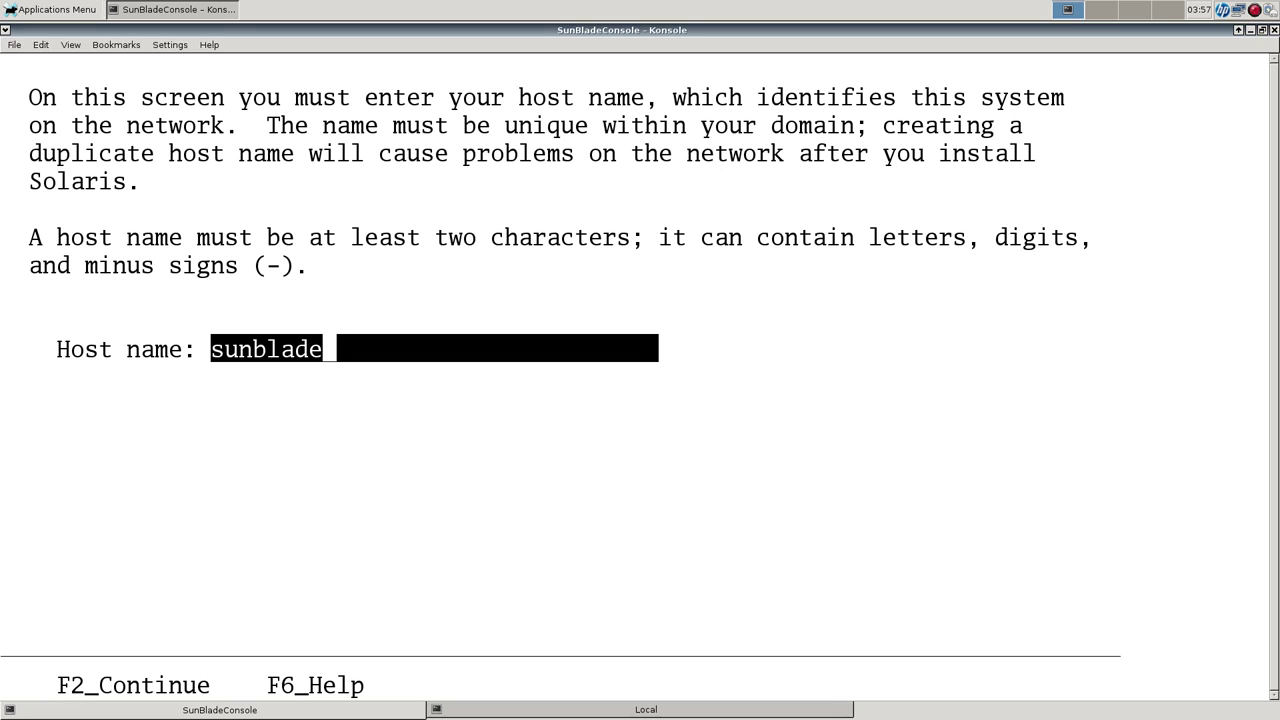
# Confirm host name sunblade and enter 192.168.1.223 as the IP address.
pyautogui.press('F2')
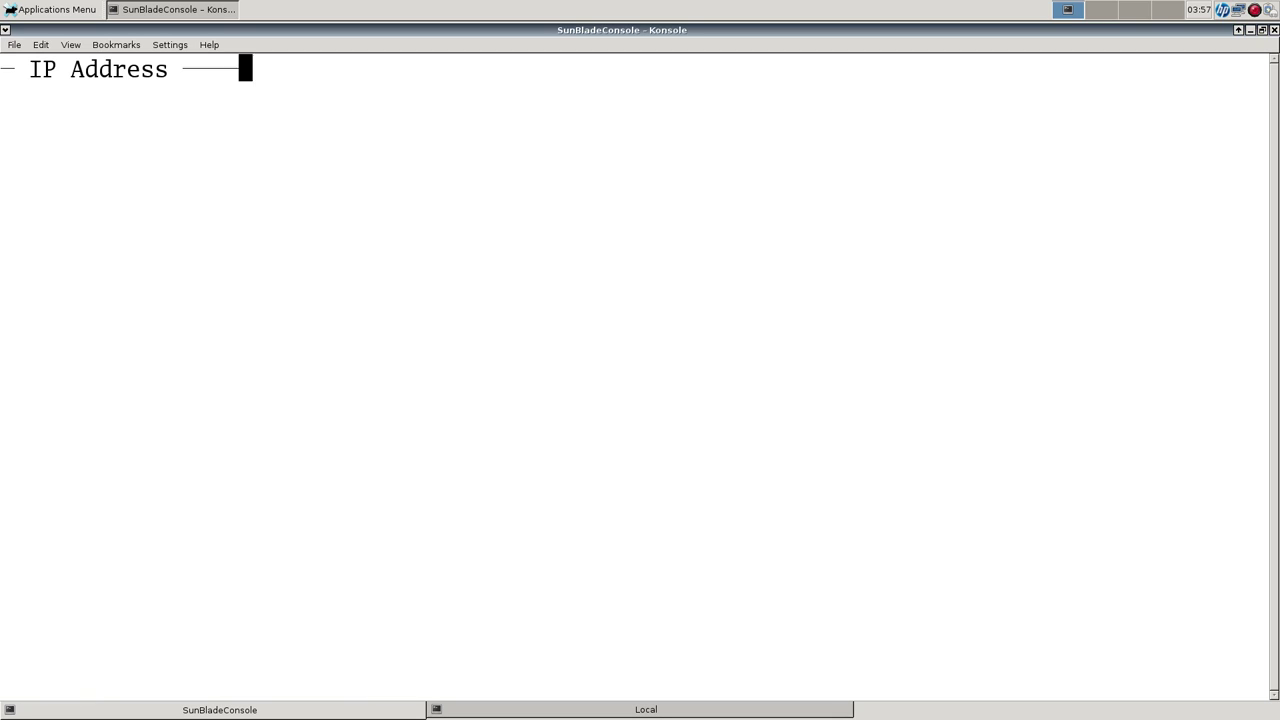
pyautogui.write('192')
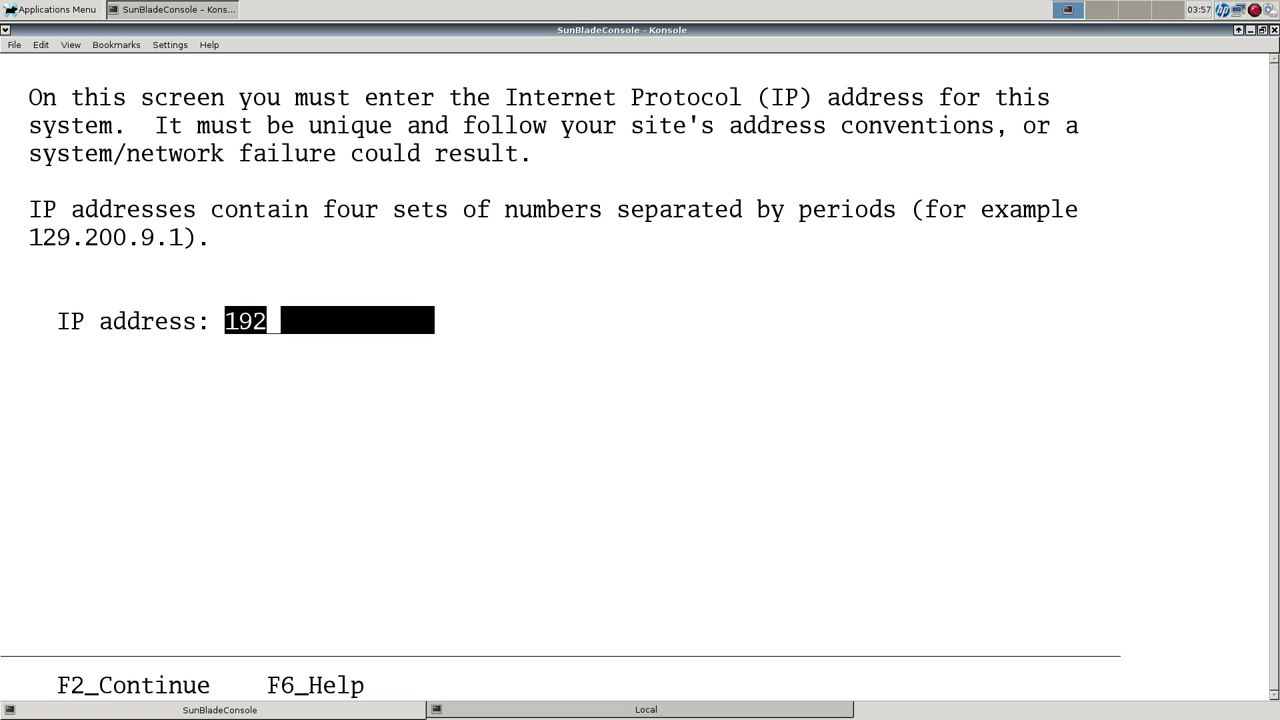
pyautogui.write('.168.1.223')
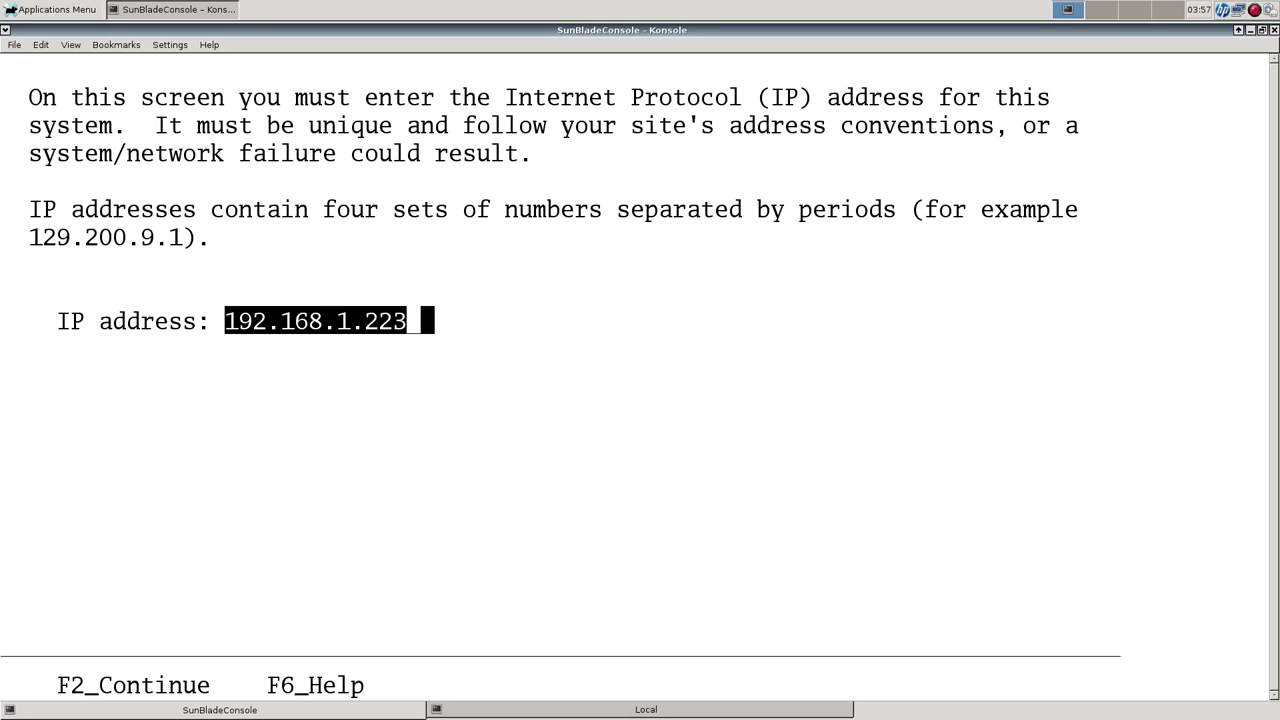
pyautogui.press('F2')
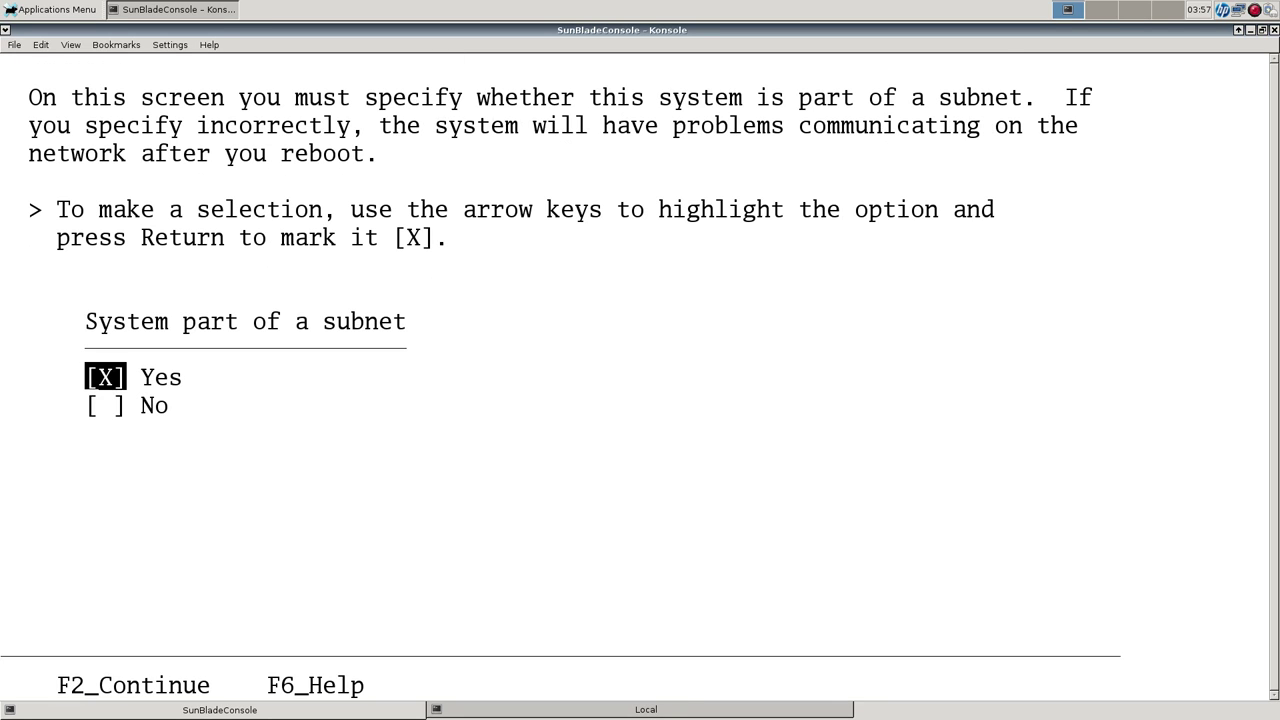
# Reduce the Konsole profile font to 24 and continue past the subnet question.
pyautogui.click(170, 45)
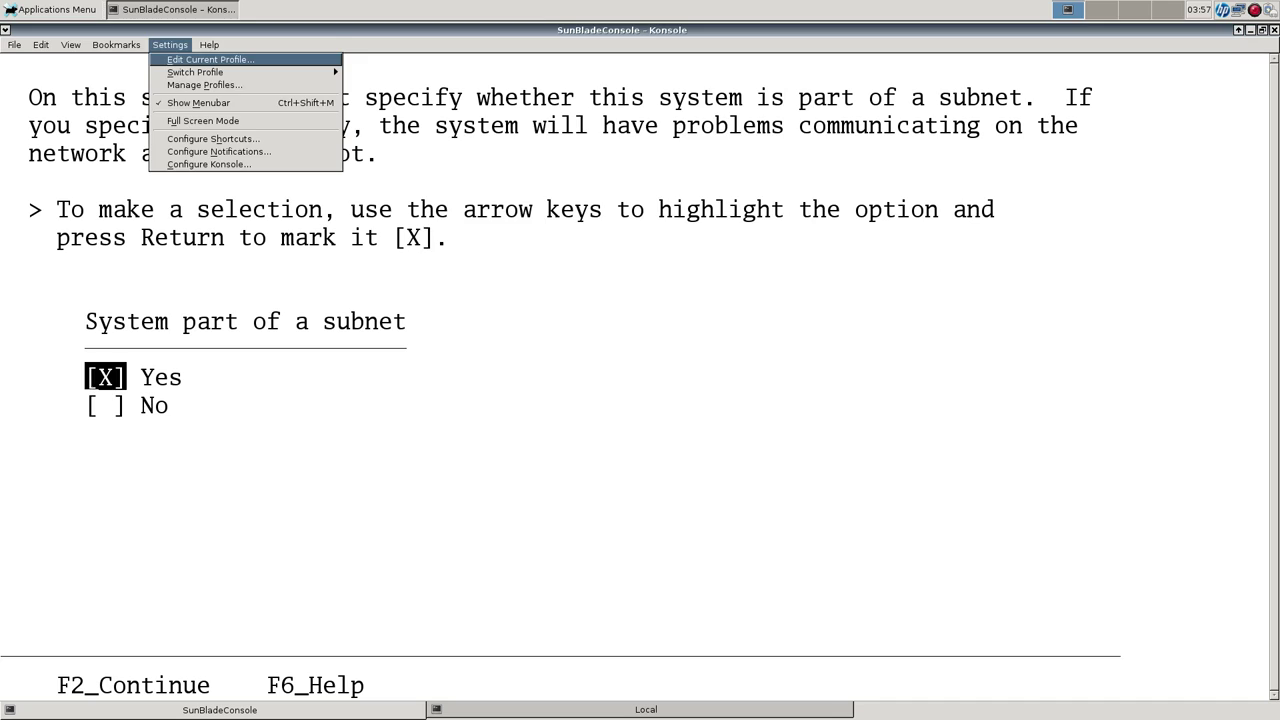
pyautogui.click(280, 57)
pyautogui.hotkey('ctrl', 'Tab')
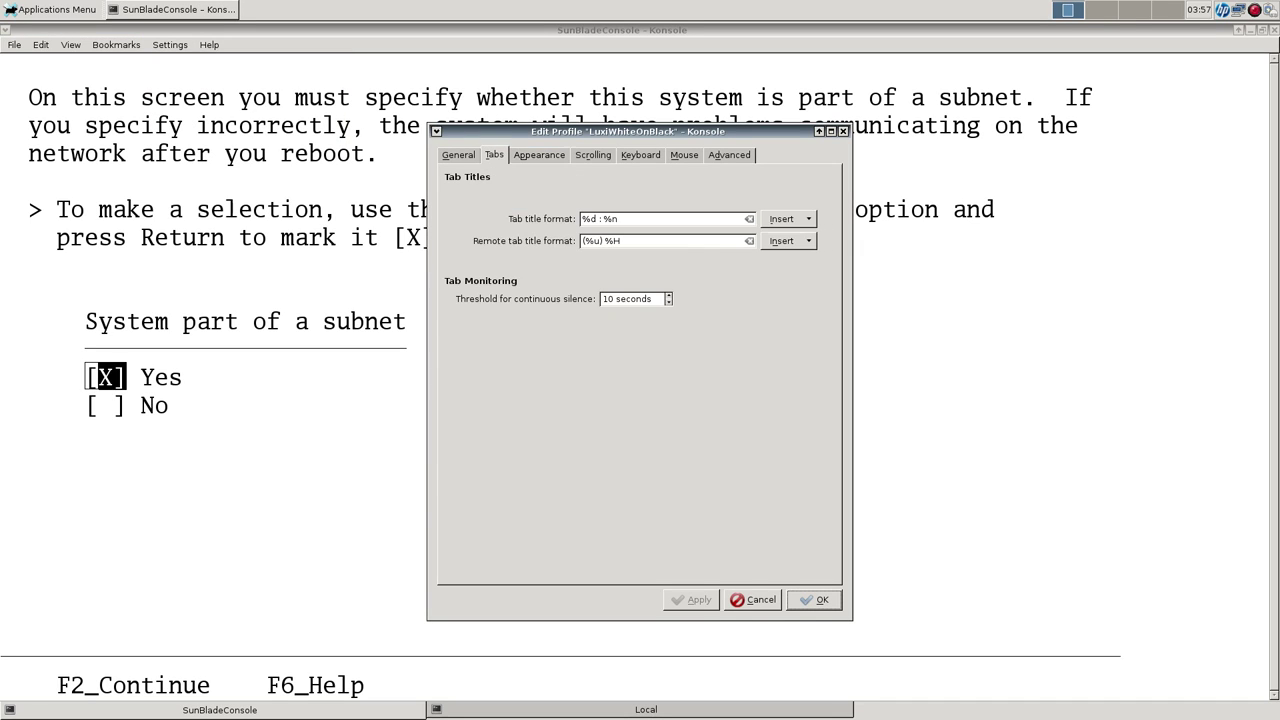
pyautogui.hotkey('ctrl', 'Tab')
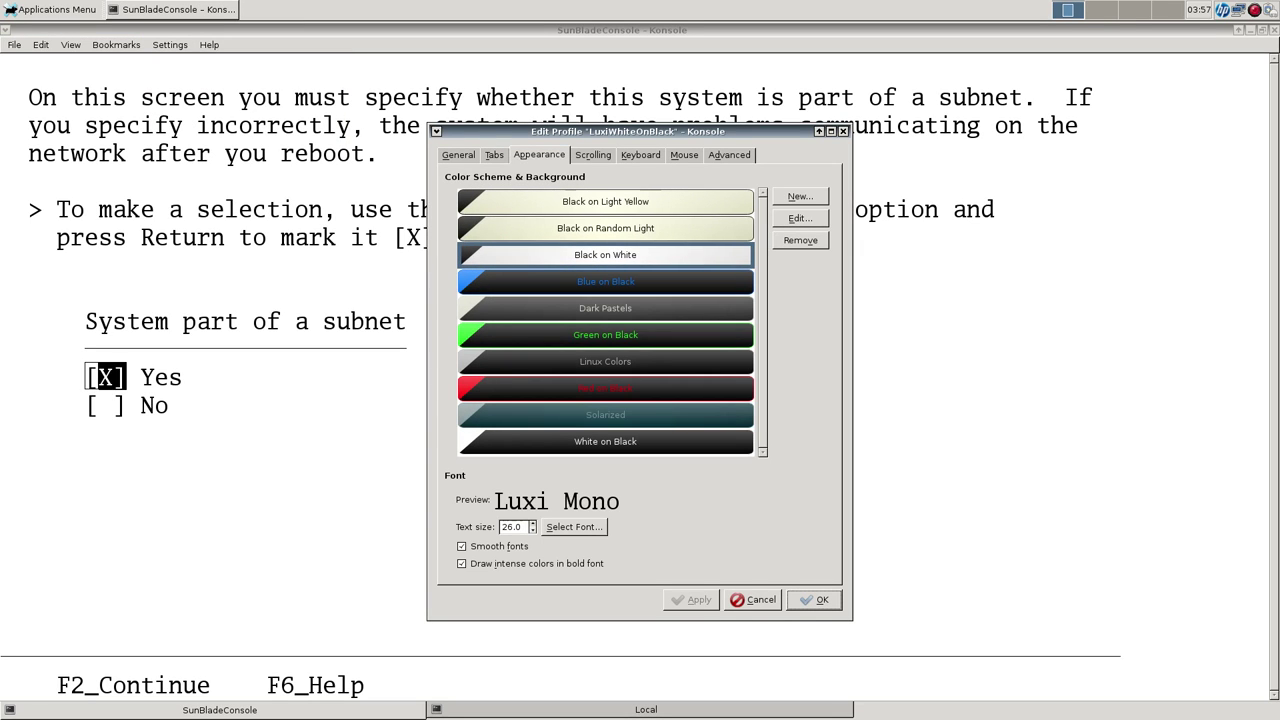
pyautogui.press('space')
pyautogui.press('Up')
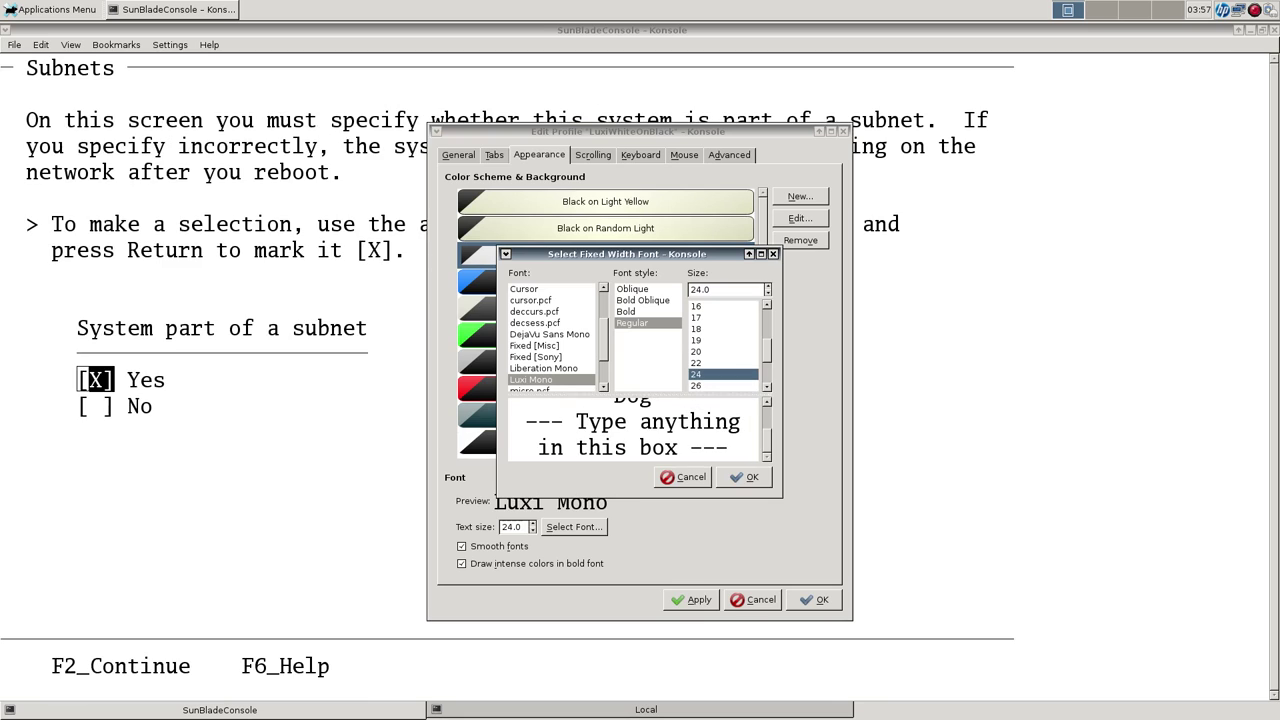
pyautogui.press('Return')
pyautogui.hotkey('alt', 'a')
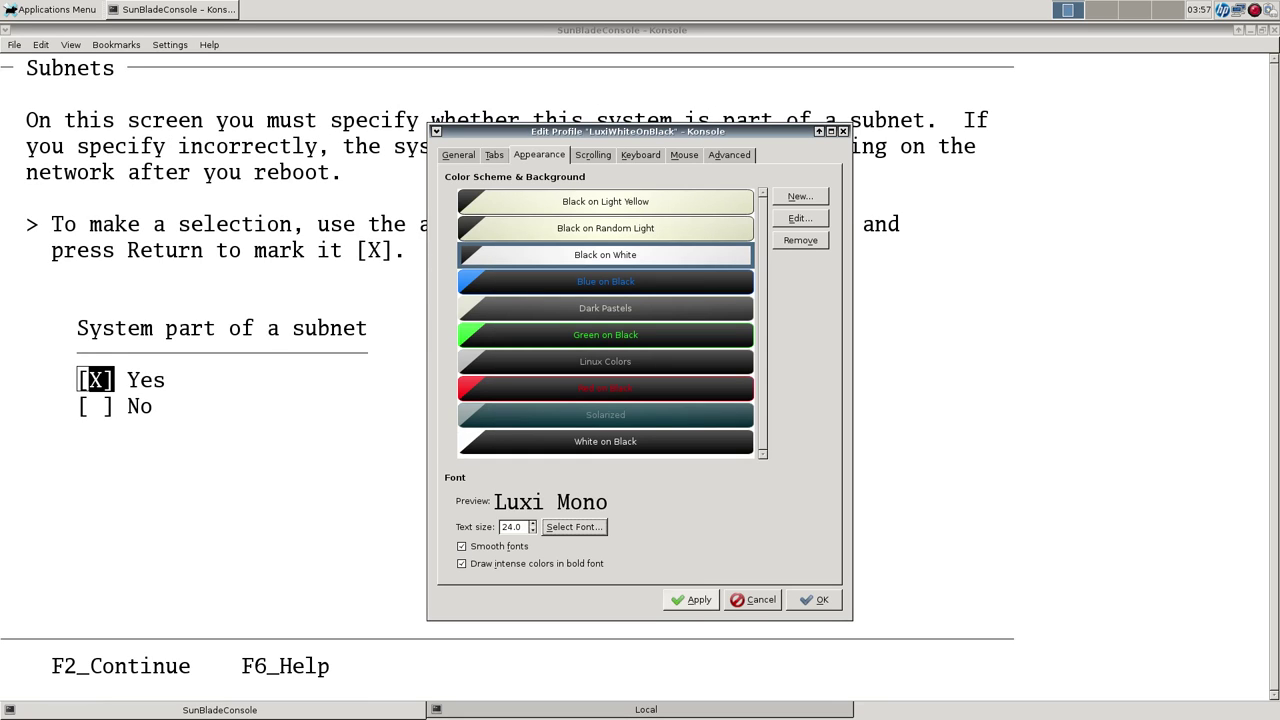
pyautogui.press('Return')
pyautogui.press('F2')
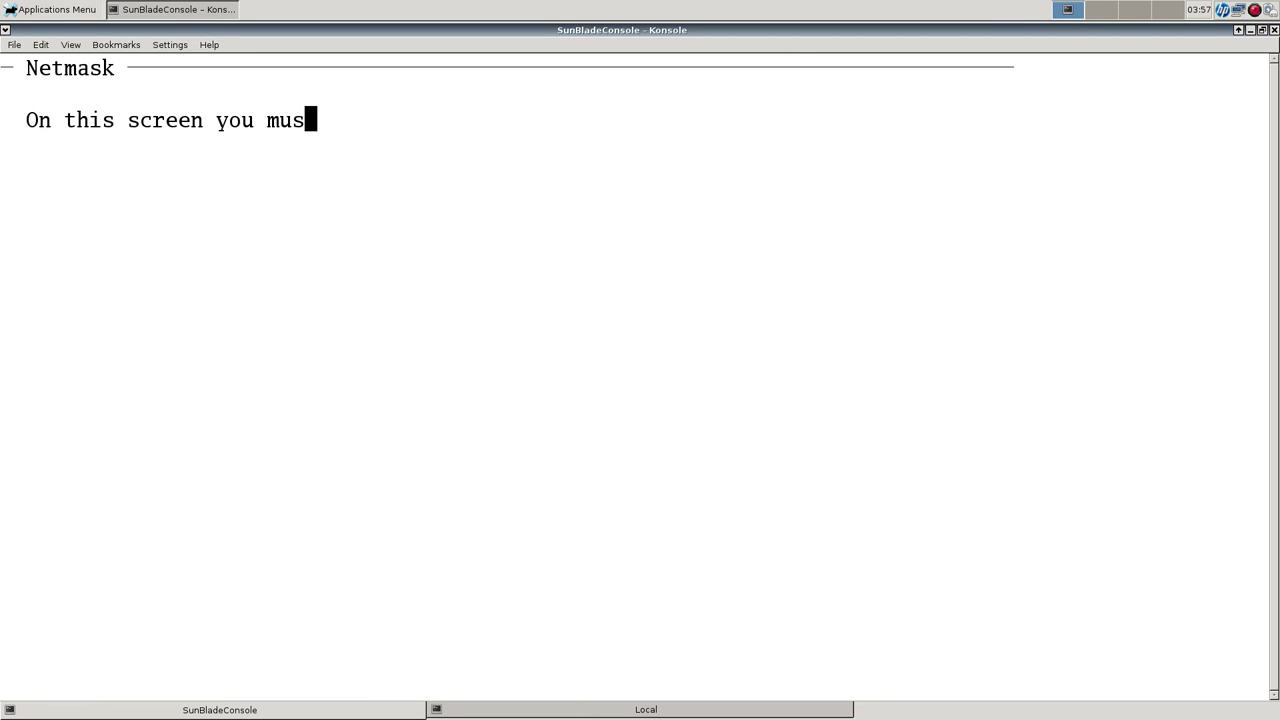
# Enter netmask 255.255.255.0 and continue.
pyautogui.write('255.2')
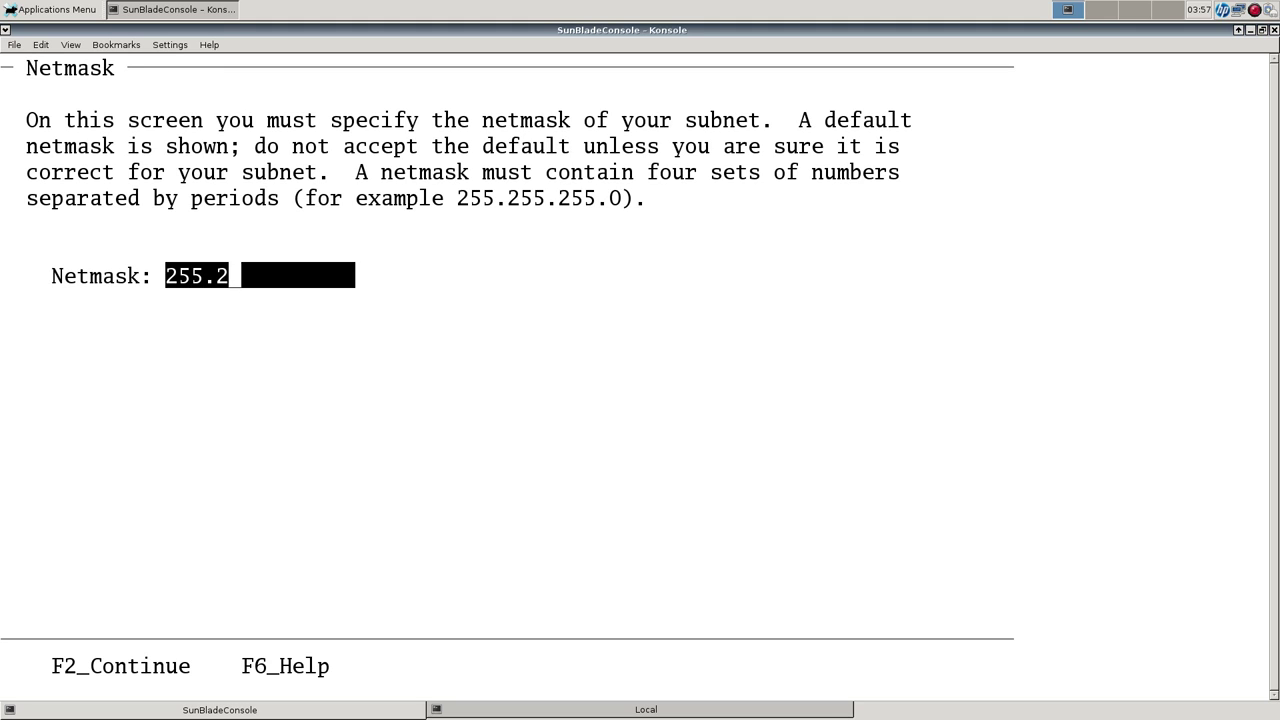
pyautogui.write('55.255.0')
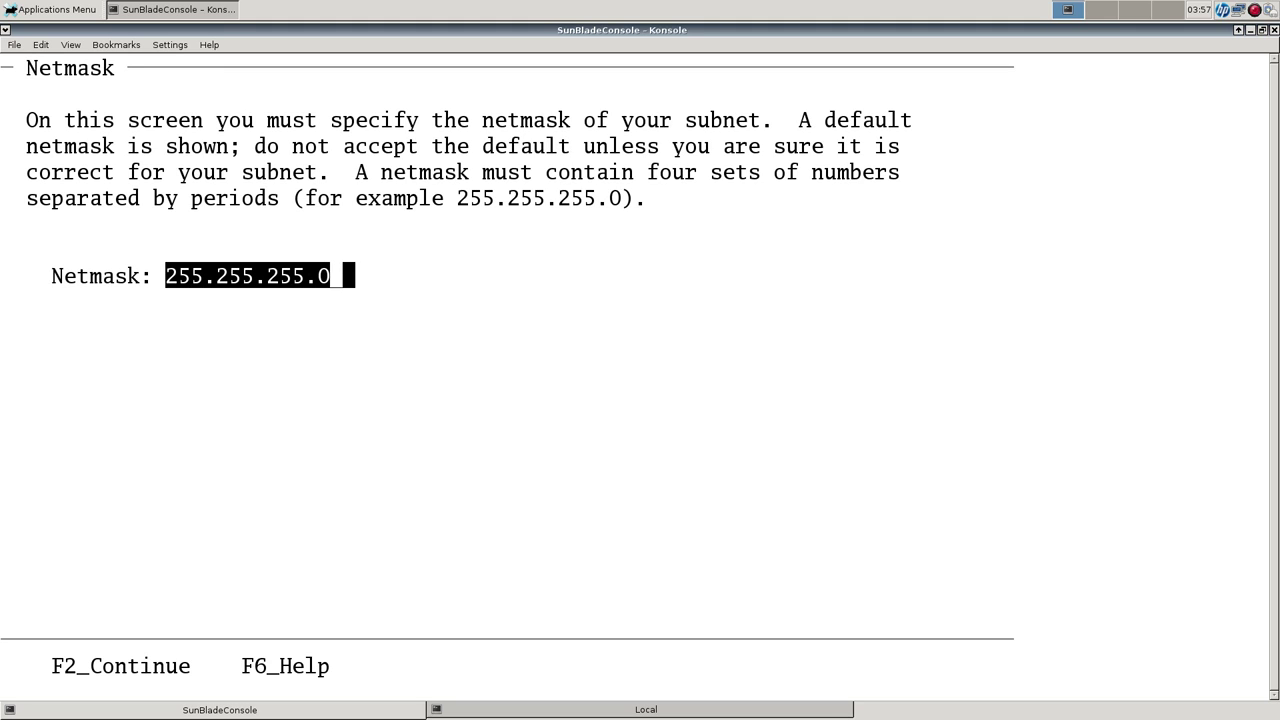
pyautogui.press('F2')
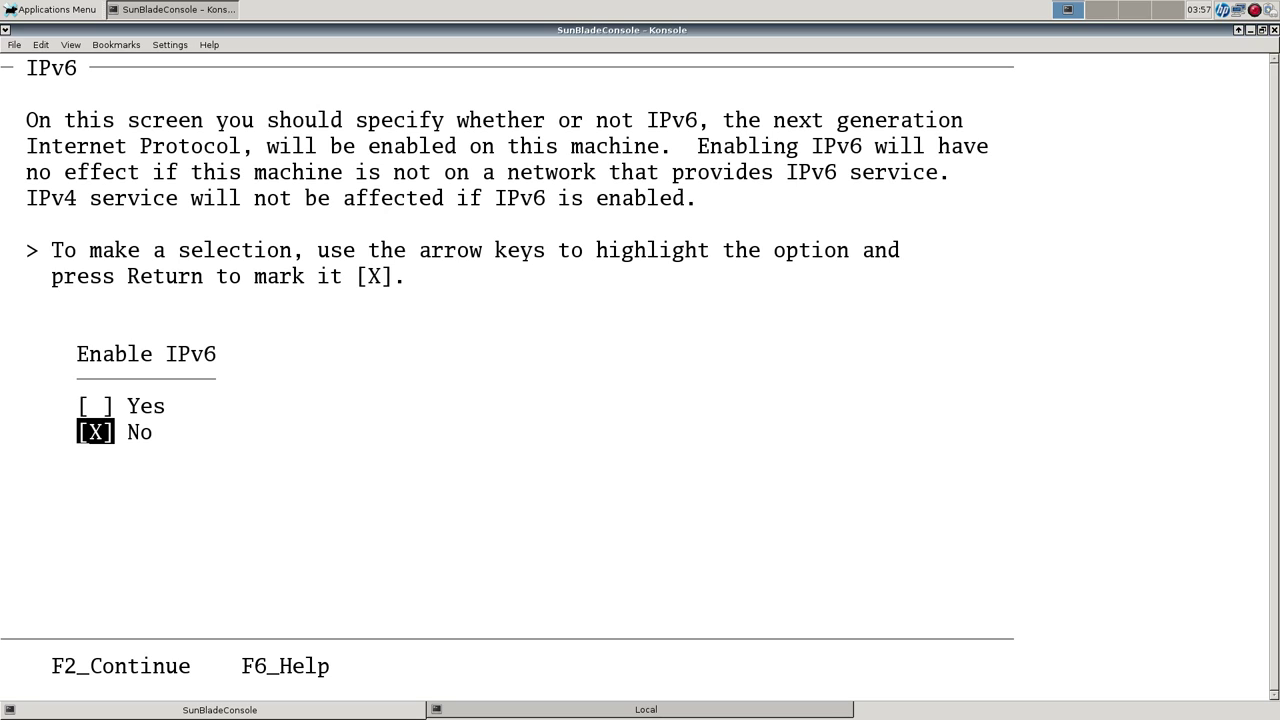
# Keep Enable IPv6 set to No and continue.
pyautogui.press('F2')
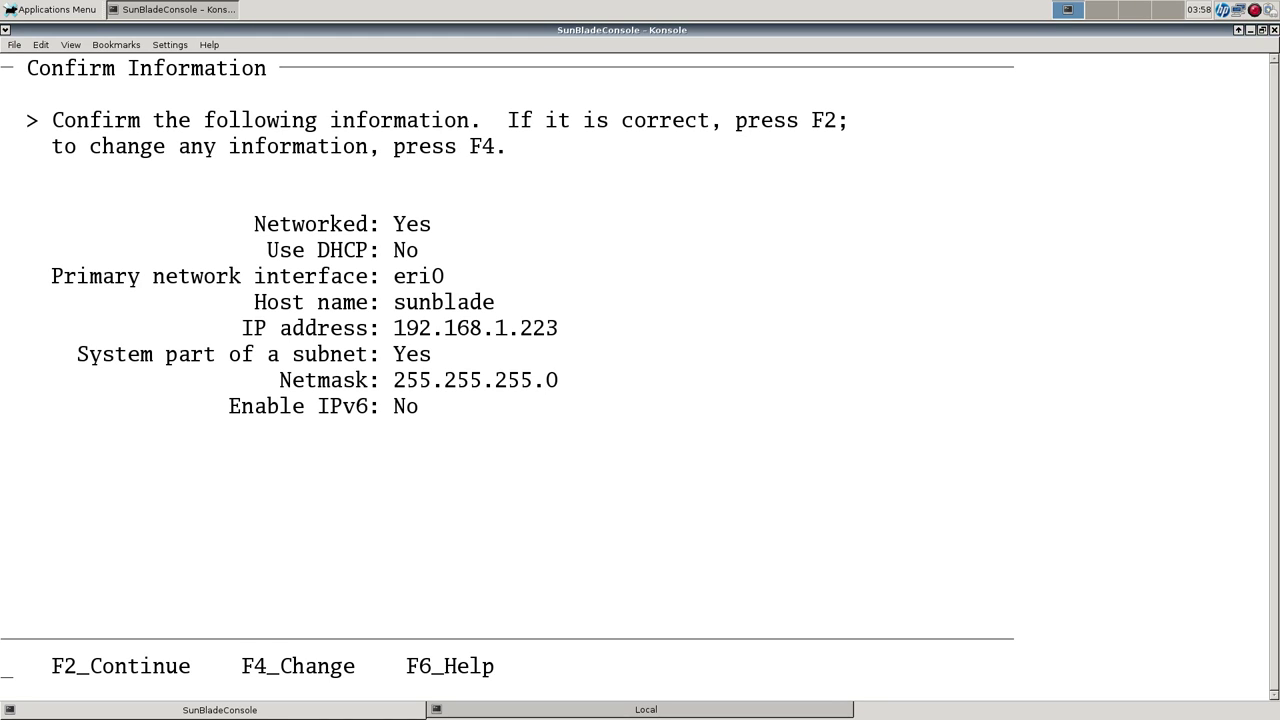
# Accept the Confirm Information summary for sunblade at 192.168.1.223.
pyautogui.press('F2')
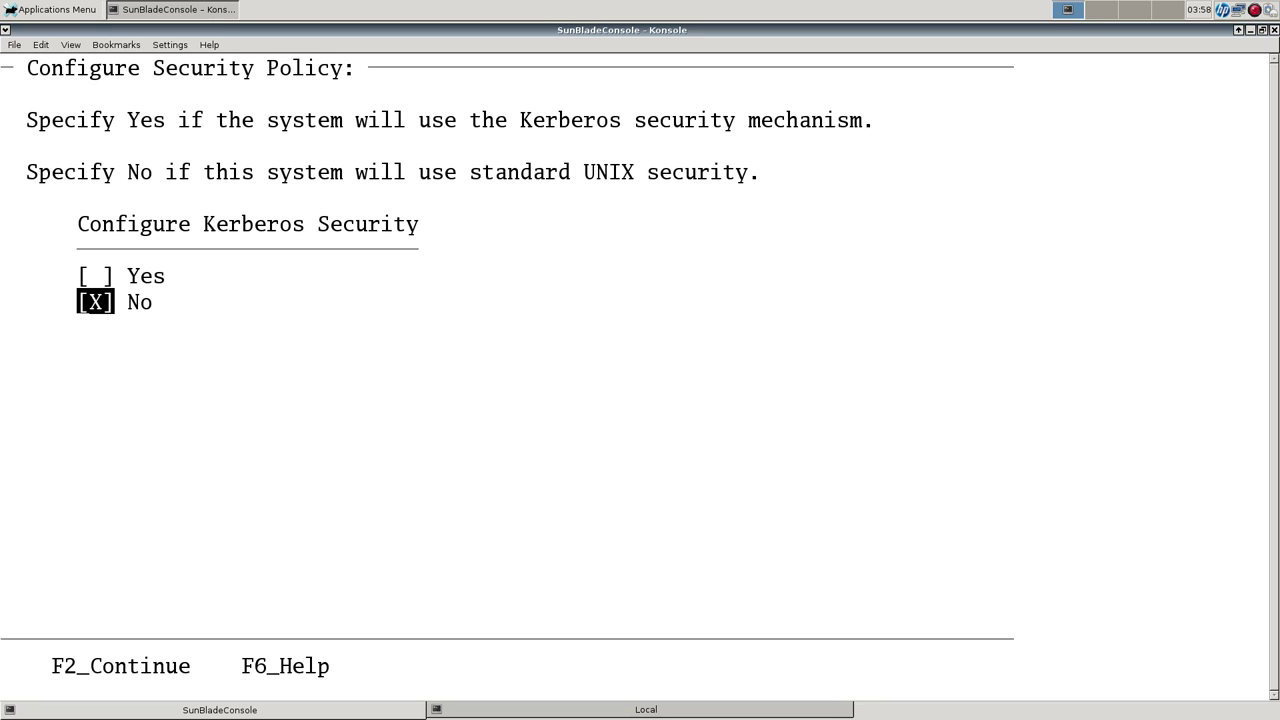
# Decline Kerberos security and select DNS as the name service.
pyautogui.press('F2')
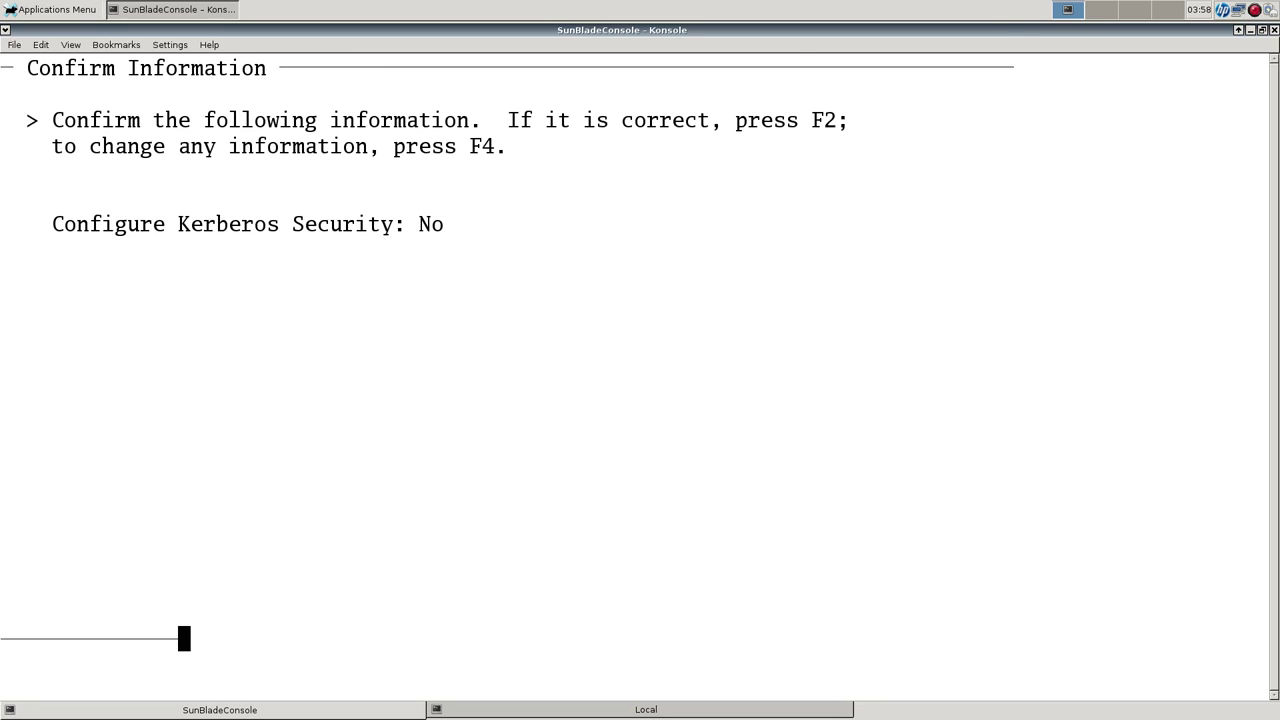
pyautogui.press('F2')
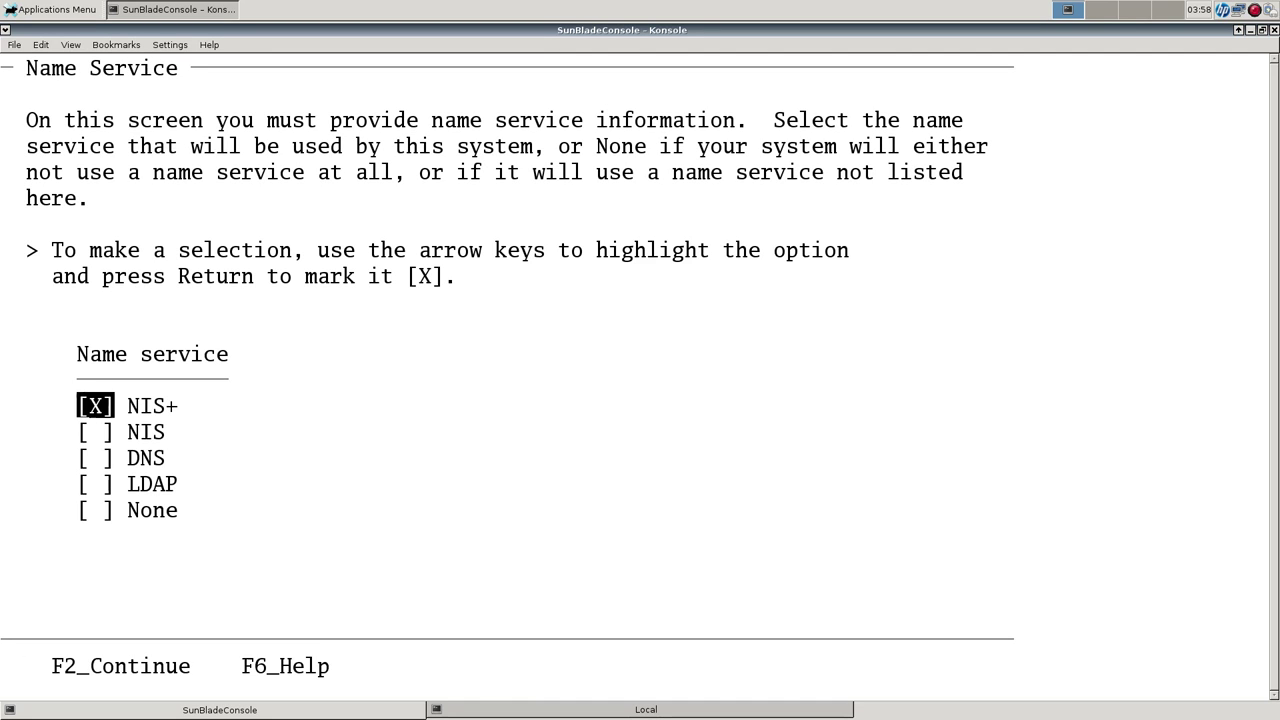
pyautogui.press('Down')
pyautogui.press('Down')
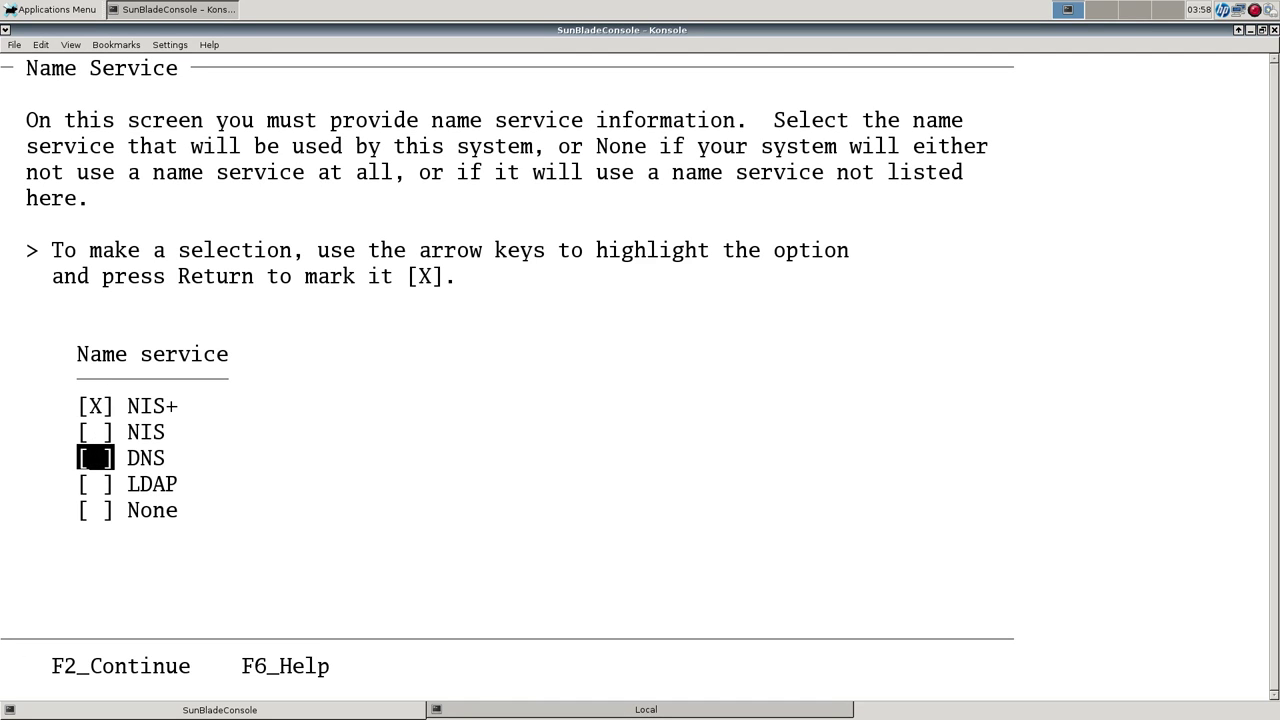
pyautogui.press('Return')
# Set the DNS domain name to home.lan.
pyautogui.press('F2')
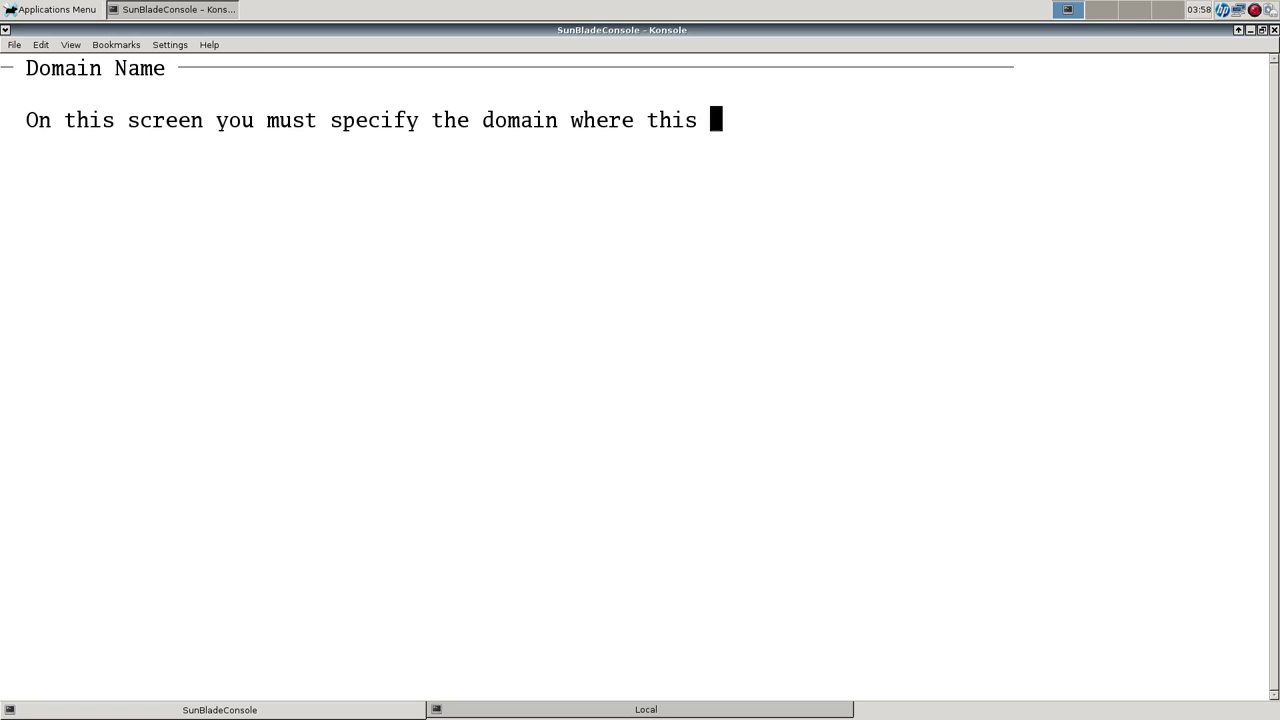
pyautogui.write('home')
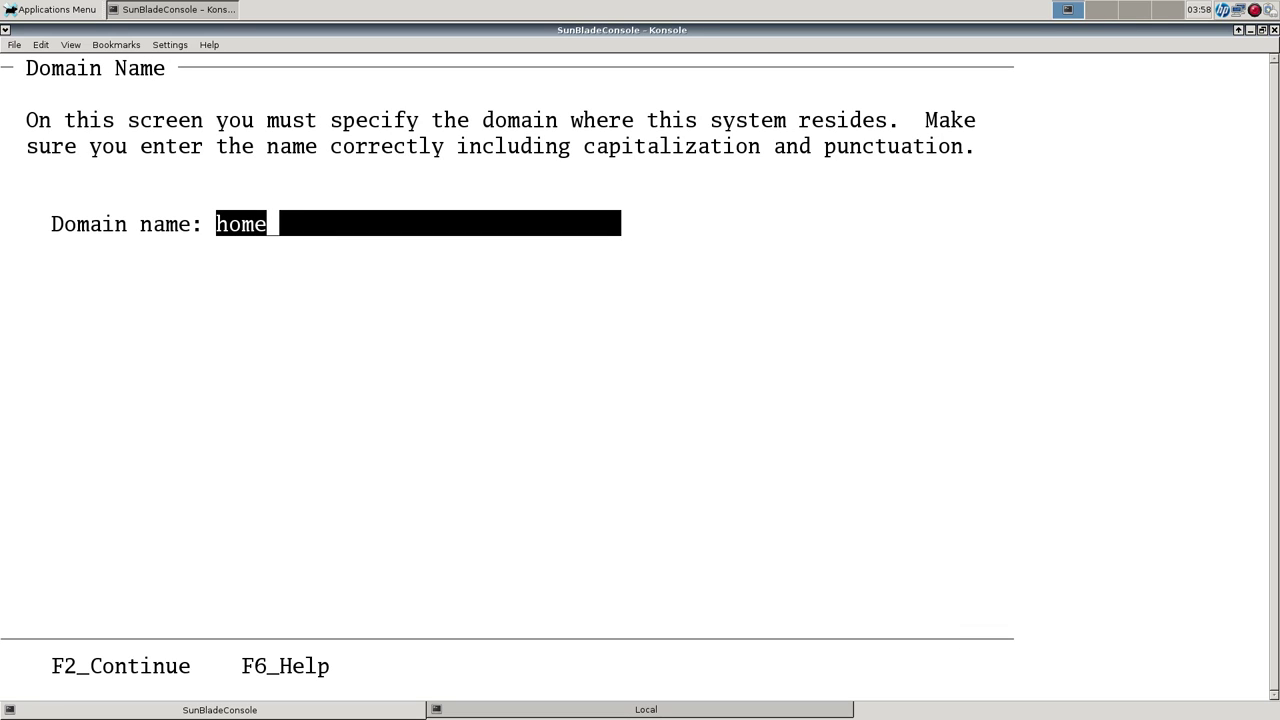
pyautogui.write('.lan')
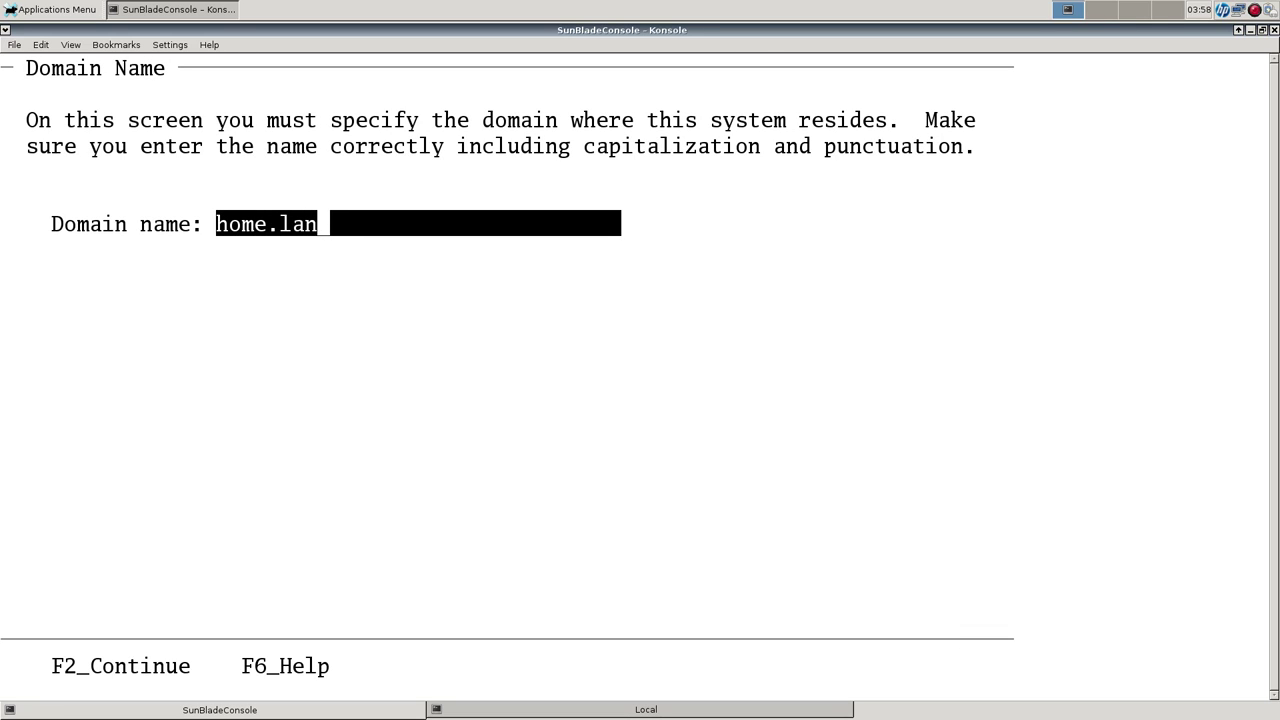
pyautogui.press('F2')
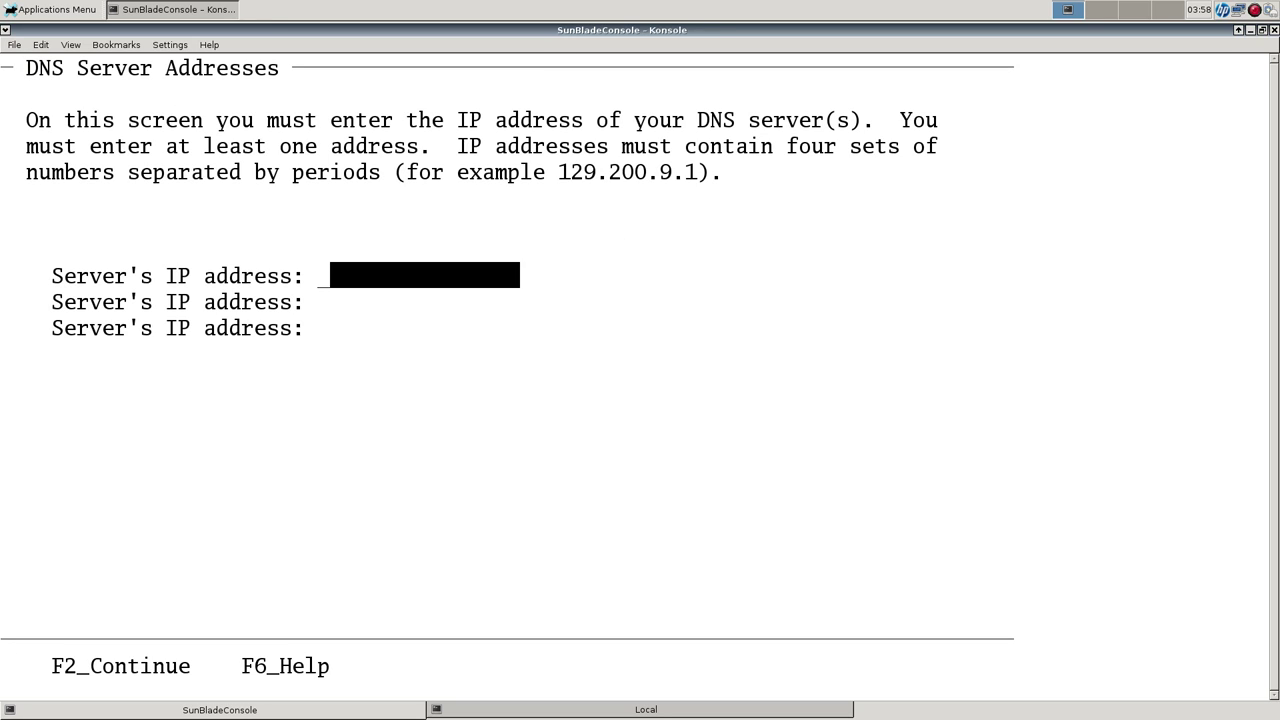
# Enter 192.168.1.150 as the DNS server address, correcting the mistyped address.
pyautogui.write('192.168.1')
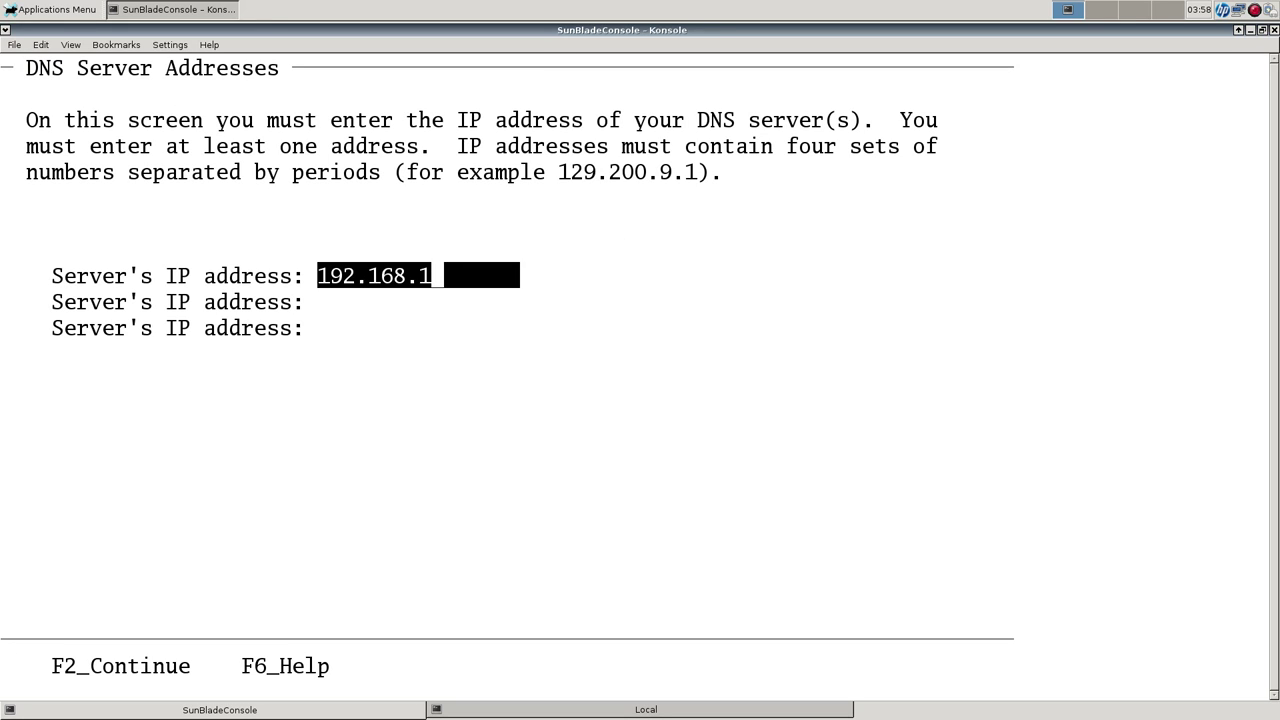
pyautogui.write('50')
pyautogui.press('F2')
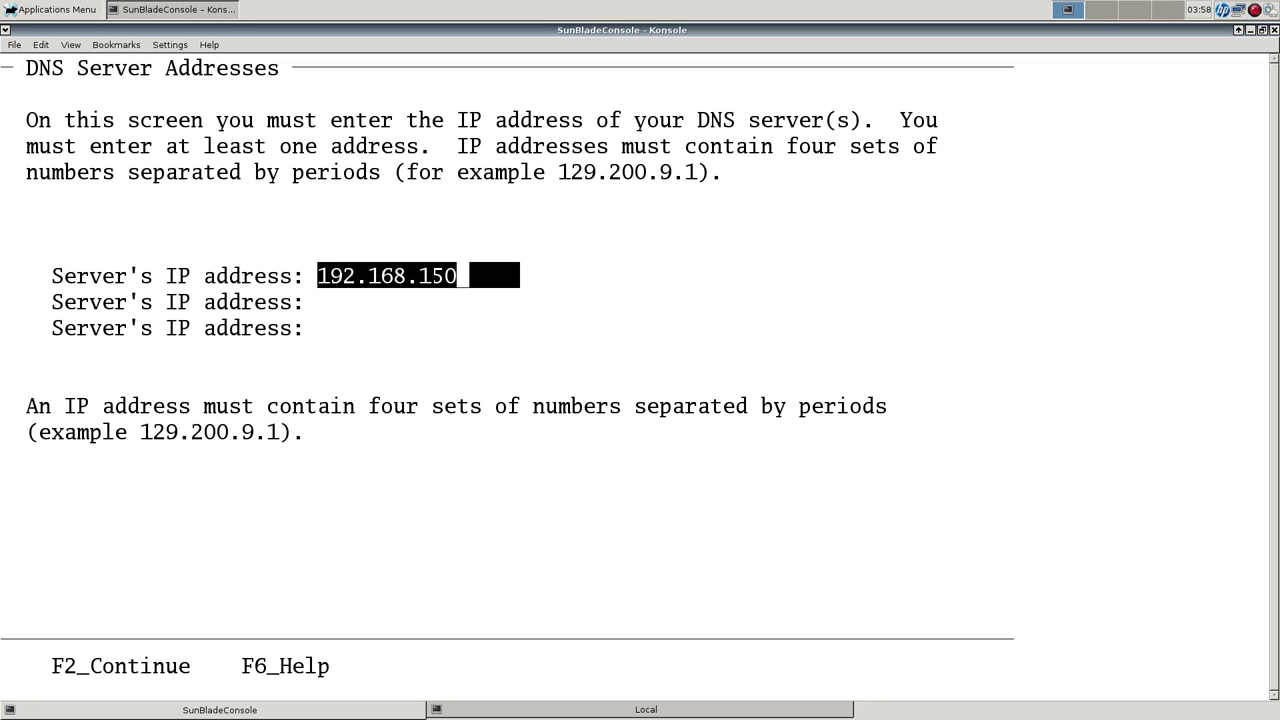
pyautogui.press('BackSpace')
pyautogui.press('BackSpace')
pyautogui.press('BackSpace')
pyautogui.write('1.150')
pyautogui.press('F2')
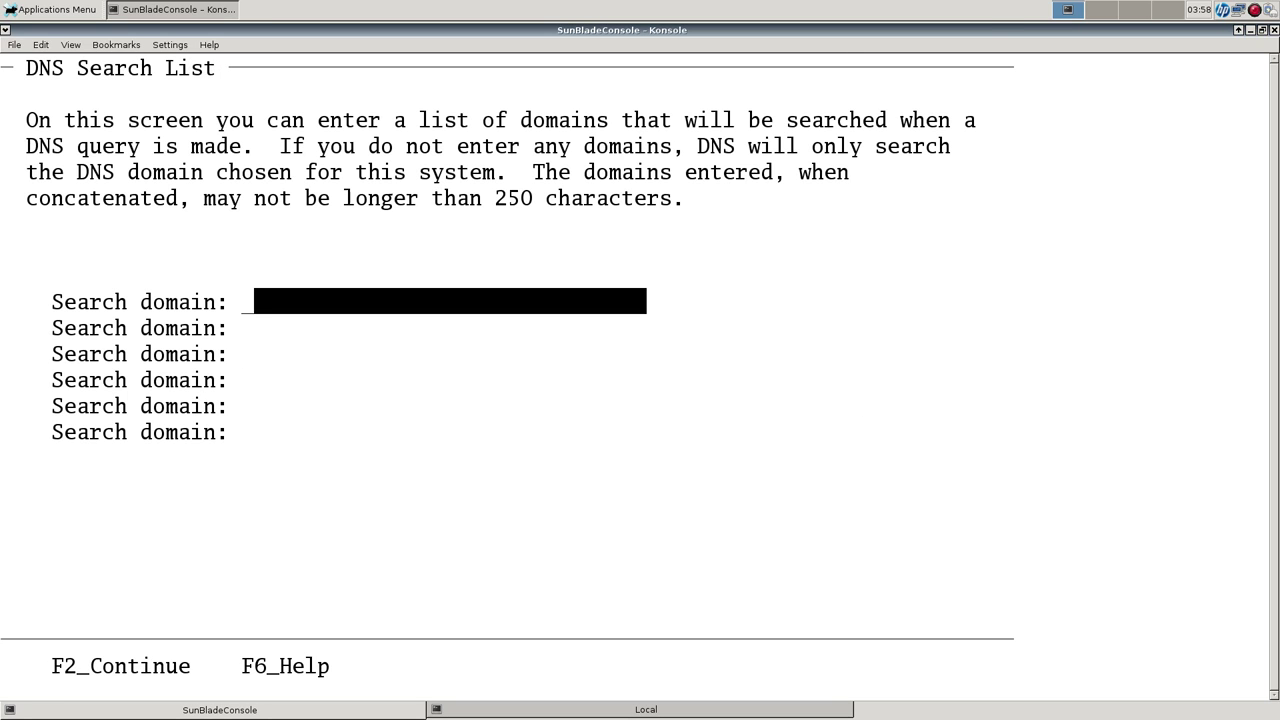
# Leave the search list empty and keep the DNS settings despite the lookup error.
pyautogui.press('F2')
pyautogui.press('F2')
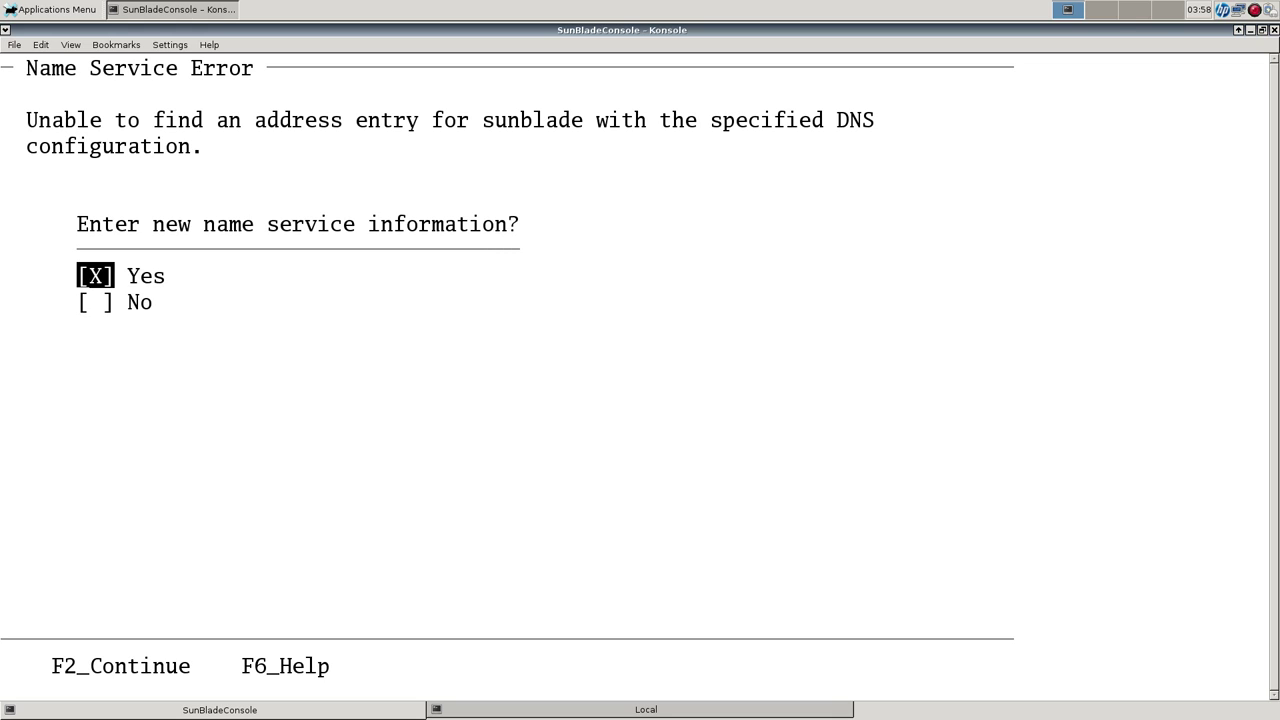
pyautogui.press('Down')
pyautogui.press('space')
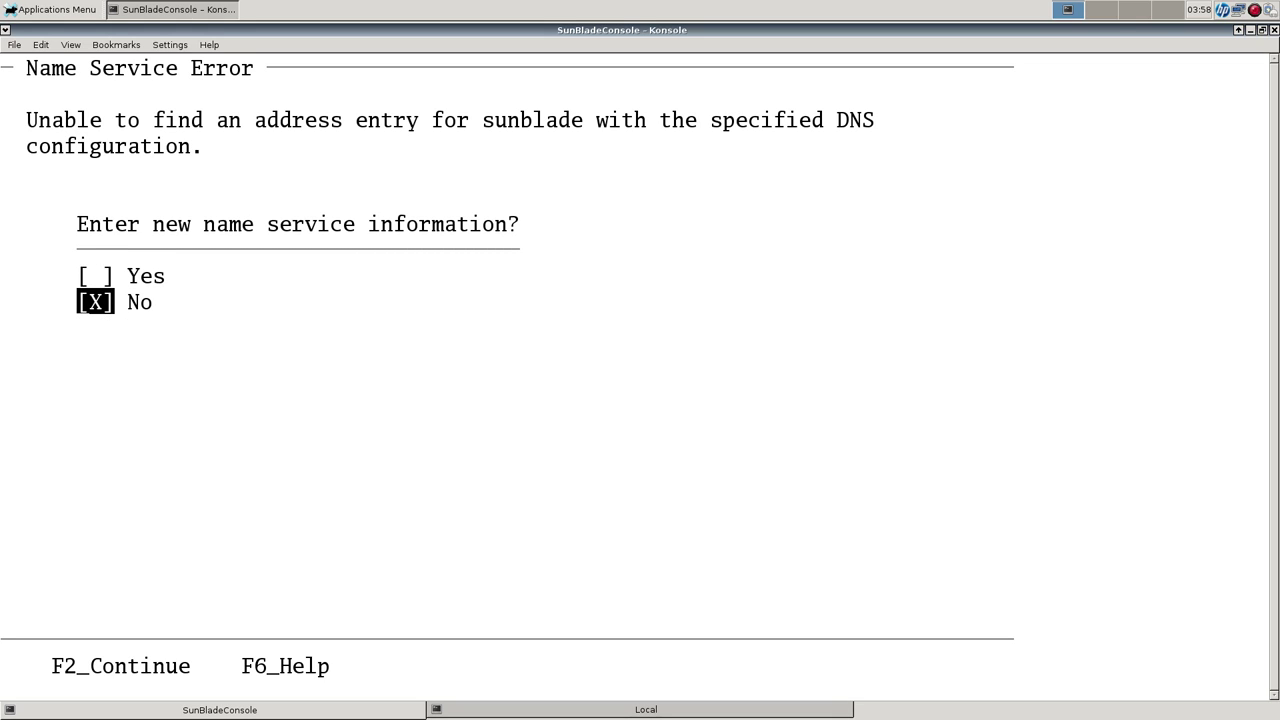
pyautogui.press('F2')
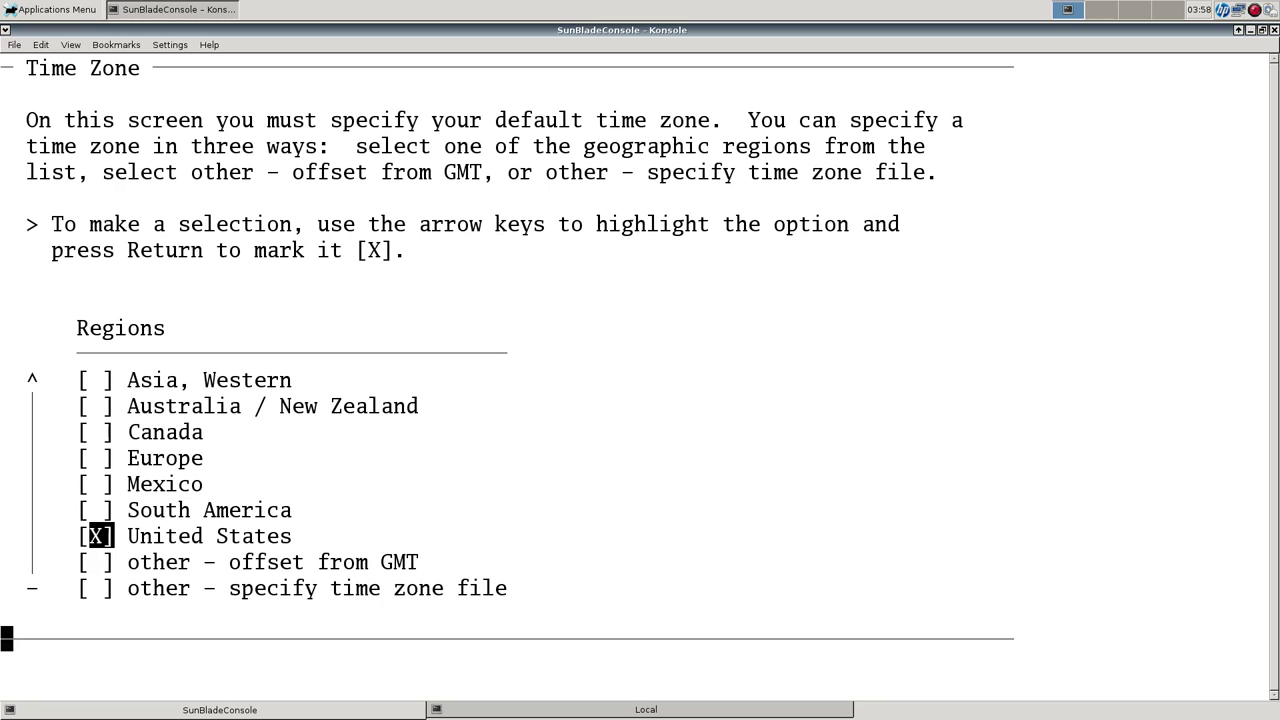
# Set the time zone to United States, Central.
pyautogui.press('F2')
pyautogui.press('Down')
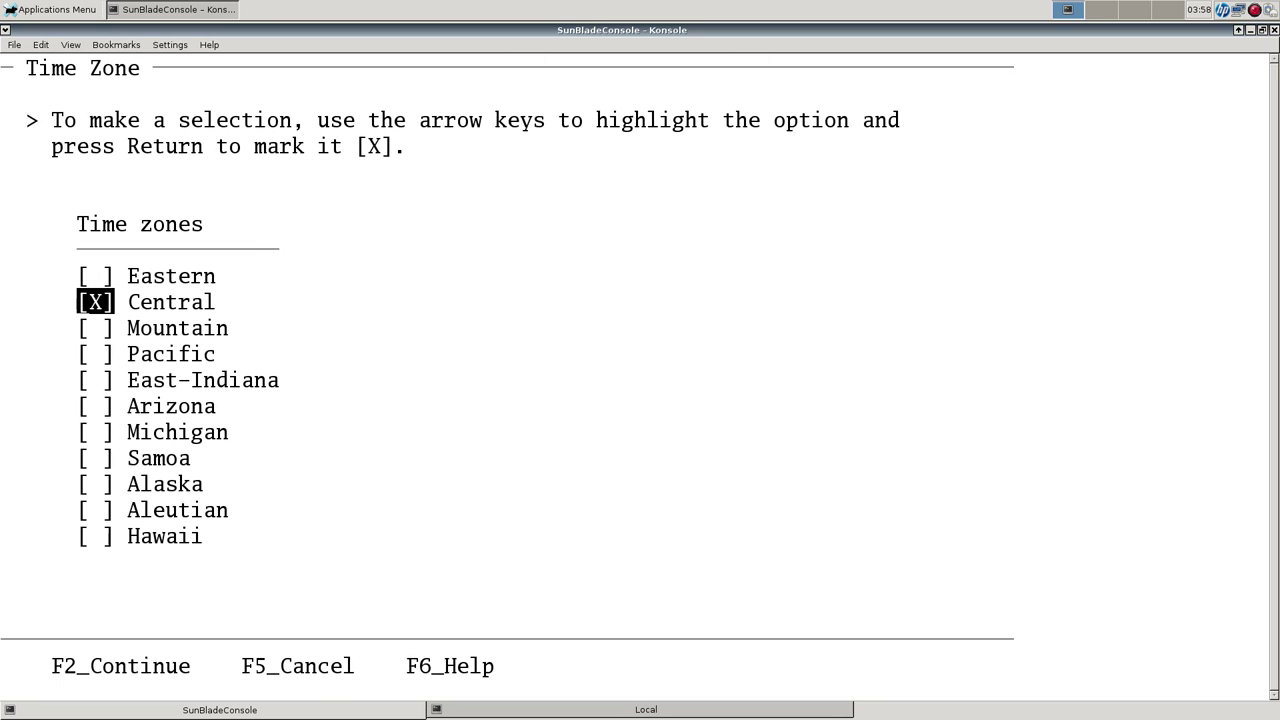
pyautogui.press('F2')
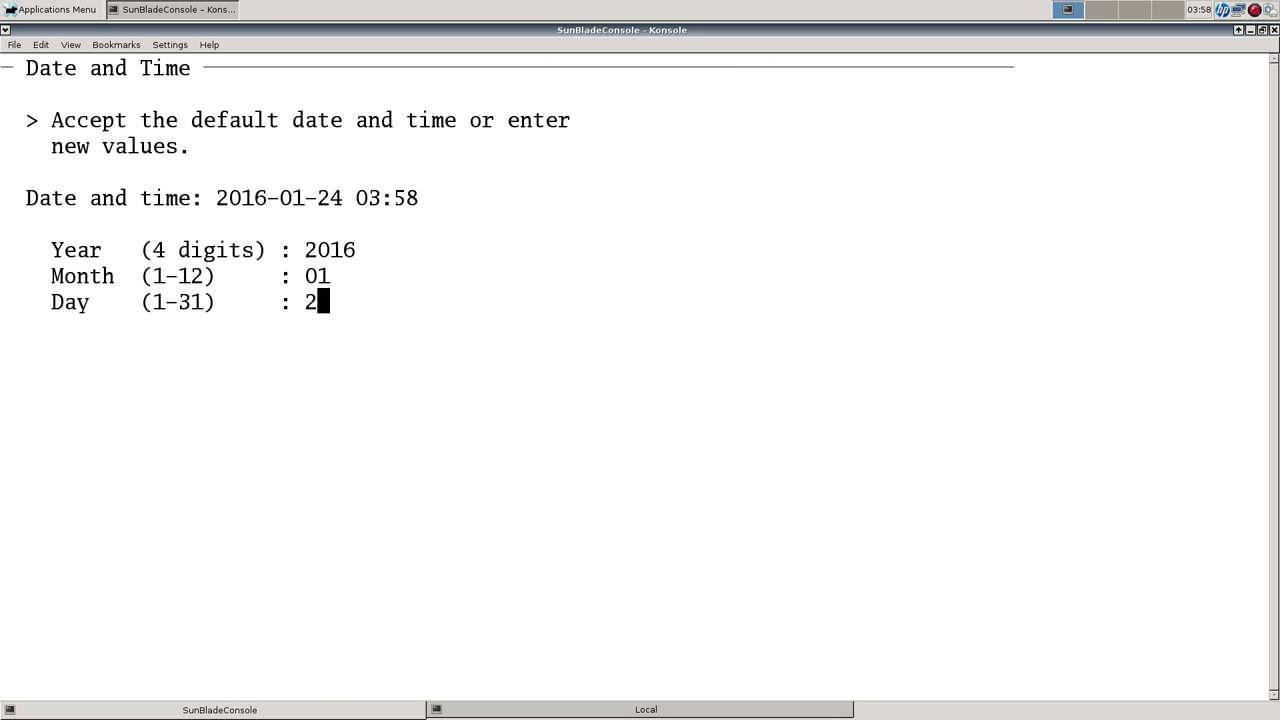
pyautogui.press('Tab')
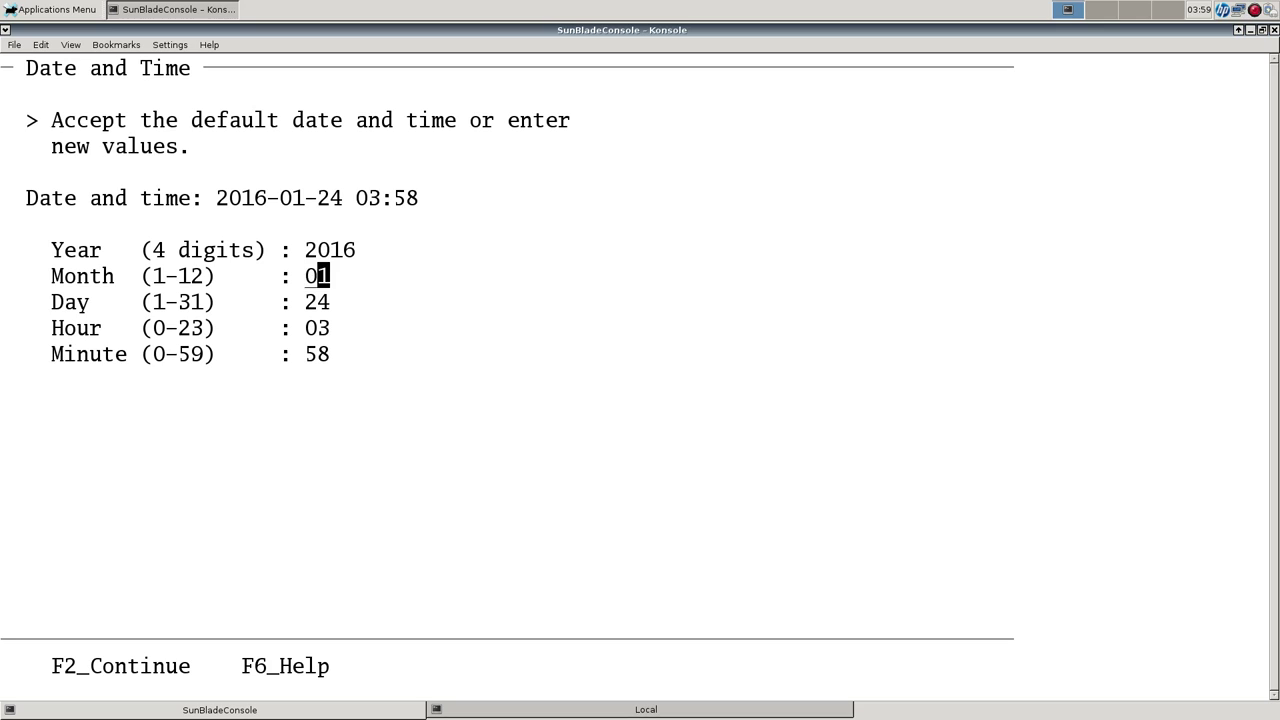
pyautogui.press('Tab')
pyautogui.press('Tab')
pyautogui.press('F2')
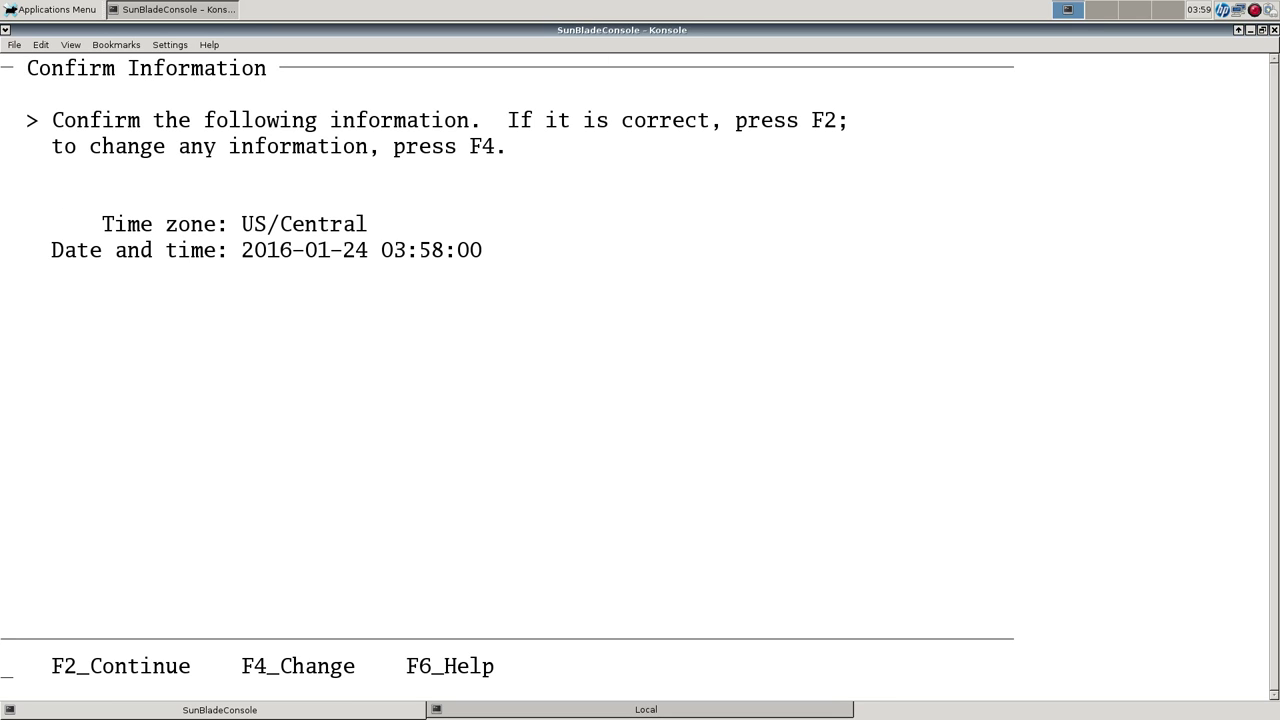
pyautogui.press('F2')
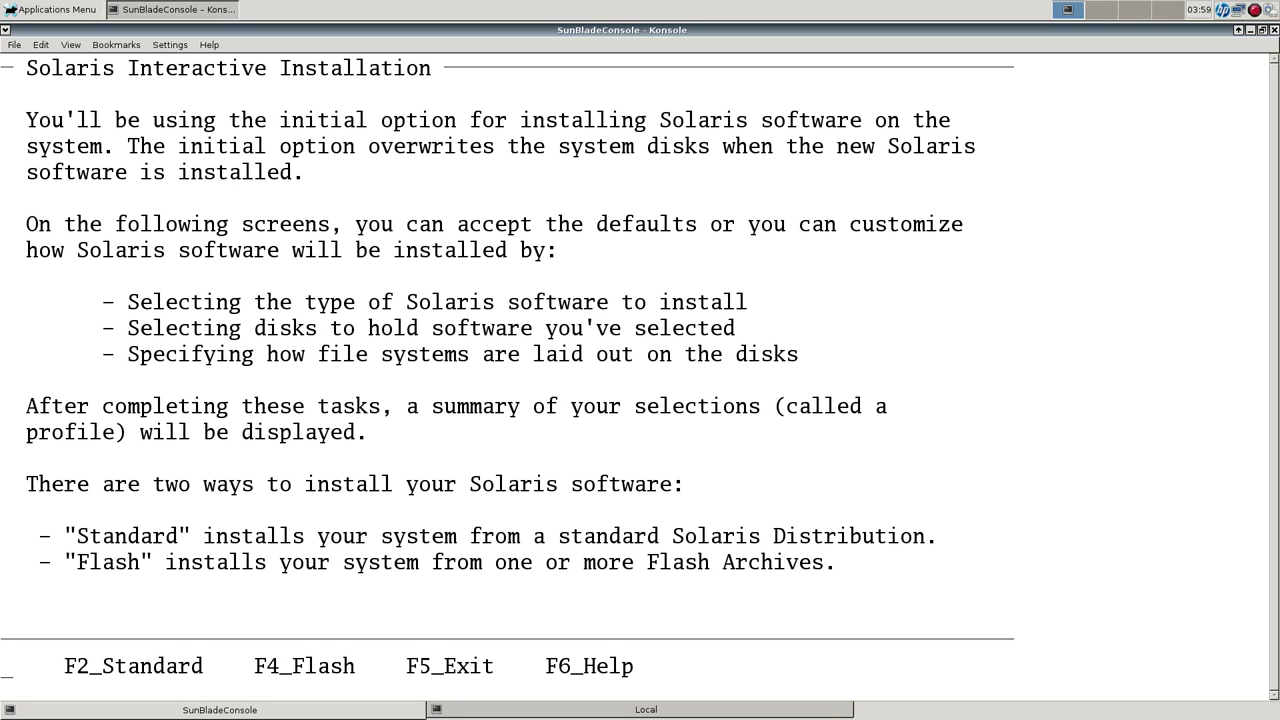
# Choose Standard installation and add the U.S.A. (en_US.ISO8859-1) locale under North America.
pyautogui.press('F2')
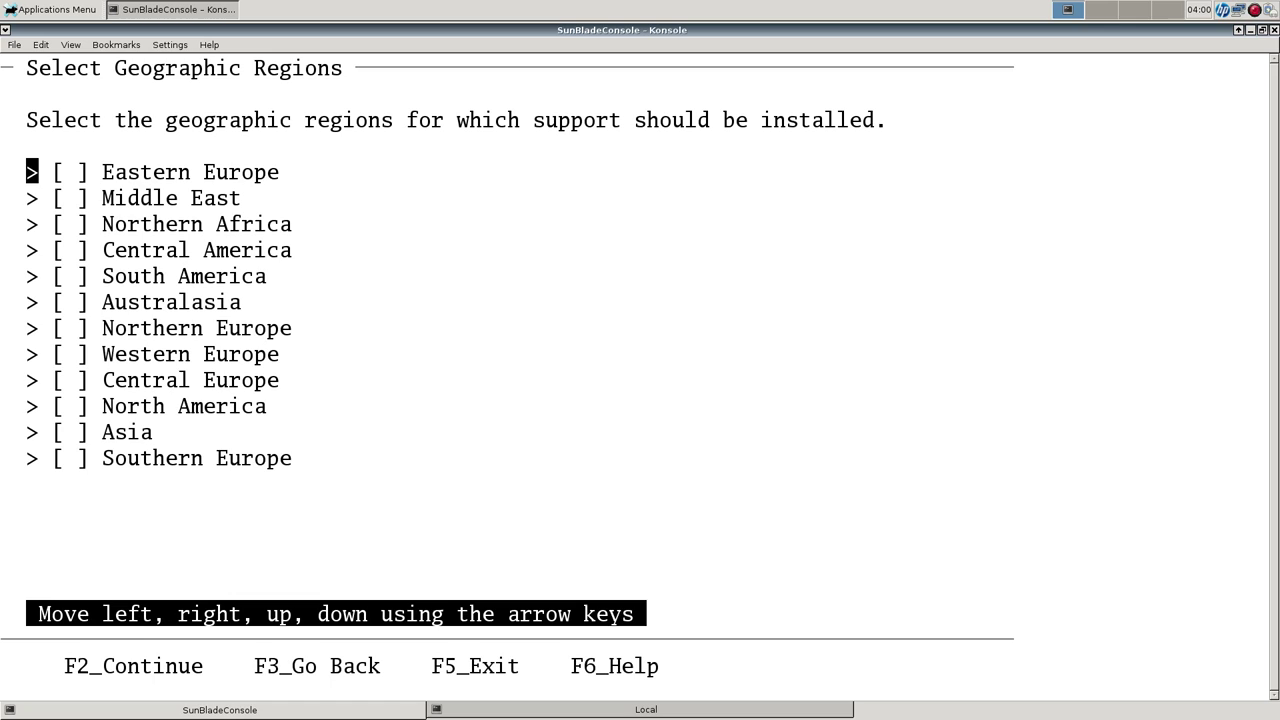
pyautogui.press('Down')
pyautogui.press('Down')
pyautogui.press('Down')
pyautogui.press('Down')
pyautogui.press('Down')
pyautogui.press('Down')
pyautogui.press('Down')
pyautogui.press('Down')
pyautogui.press('Down')
pyautogui.press('Down')
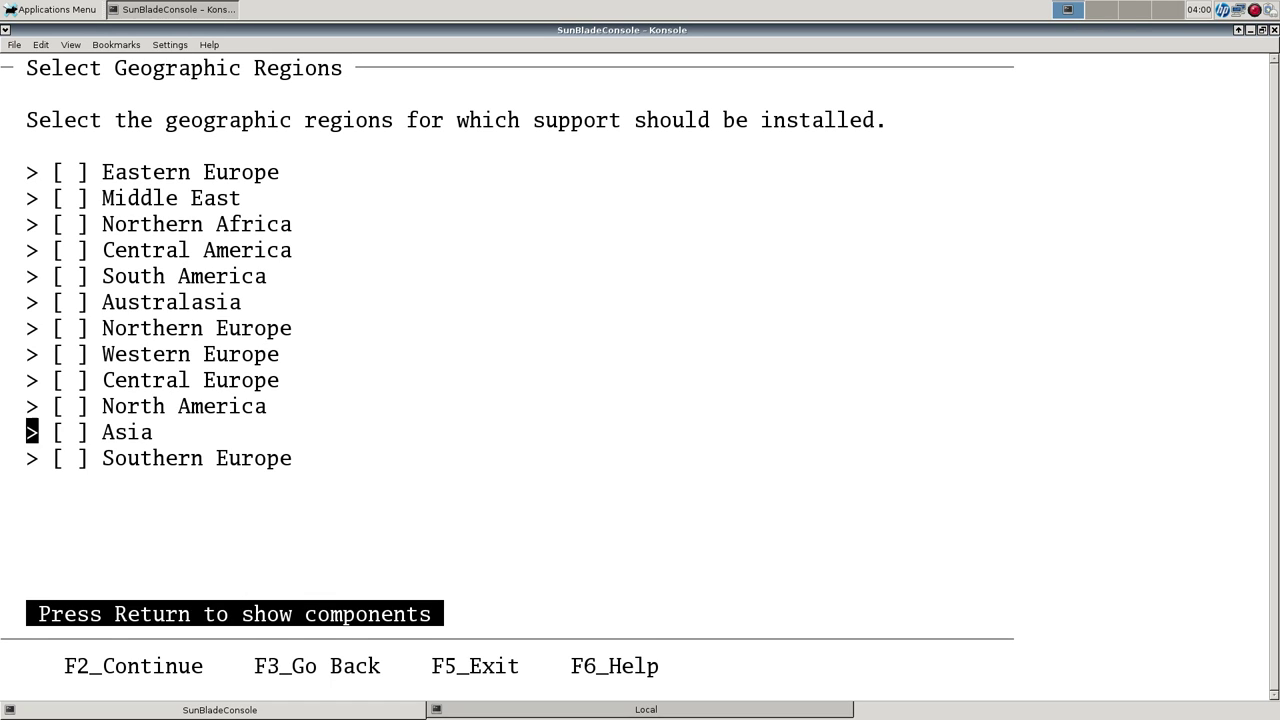
pyautogui.press('Up')
pyautogui.press('Right')
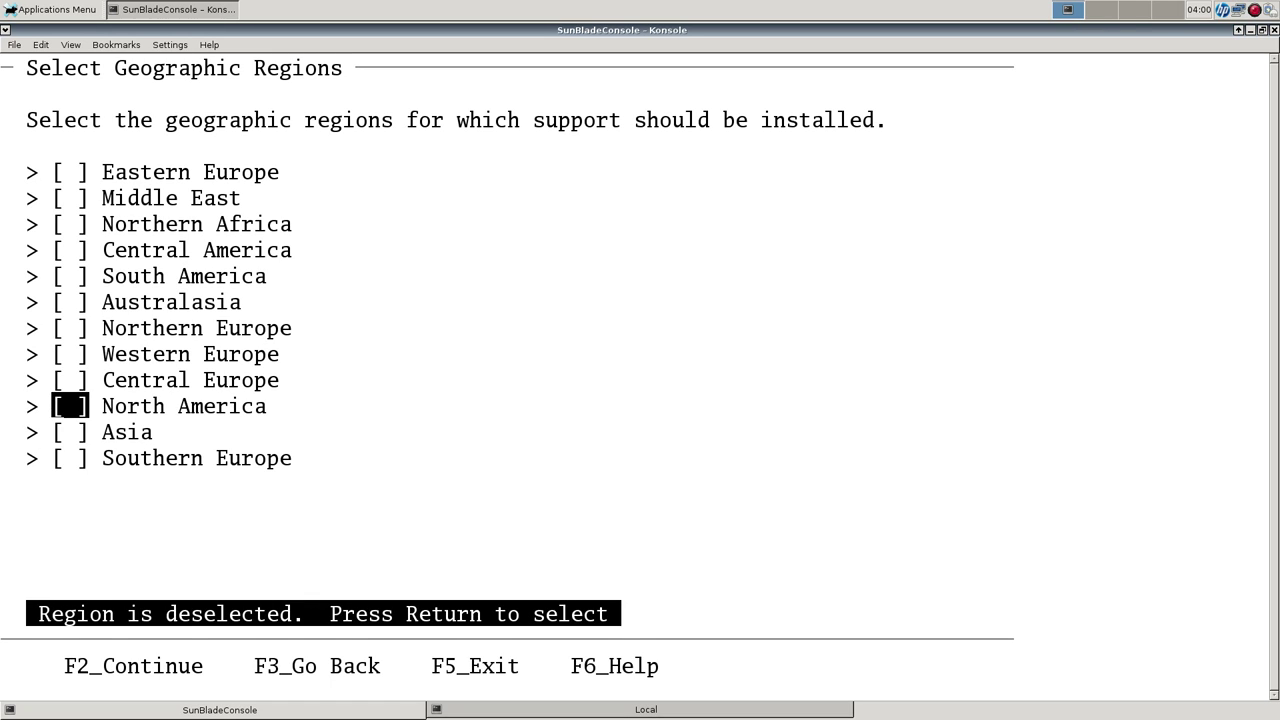
pyautogui.press('Left')
pyautogui.press('Return')
pyautogui.press('Down')
pyautogui.press('Down')
pyautogui.press('Down')
pyautogui.press('Down')
pyautogui.press('Right')
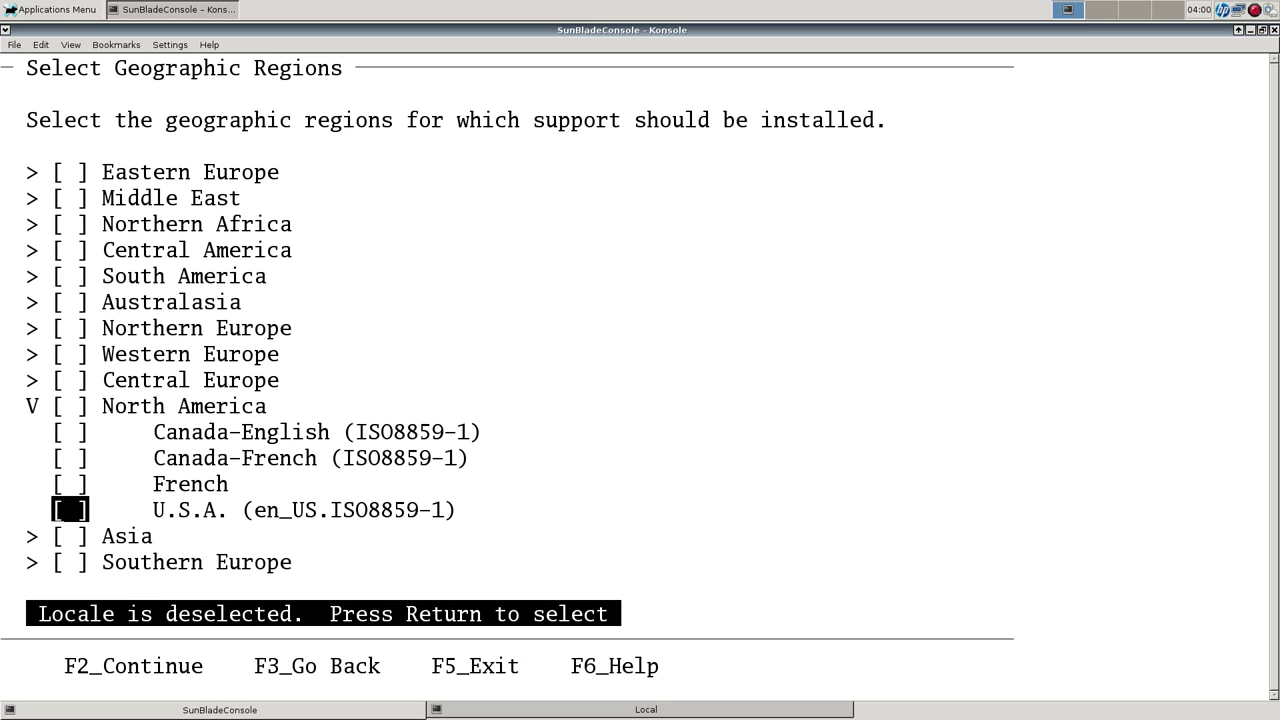
pyautogui.press('Return')
# Select the Entire Distribution plus OEM support 64-bit group and check disk c1t2d0.
pyautogui.press('F2')
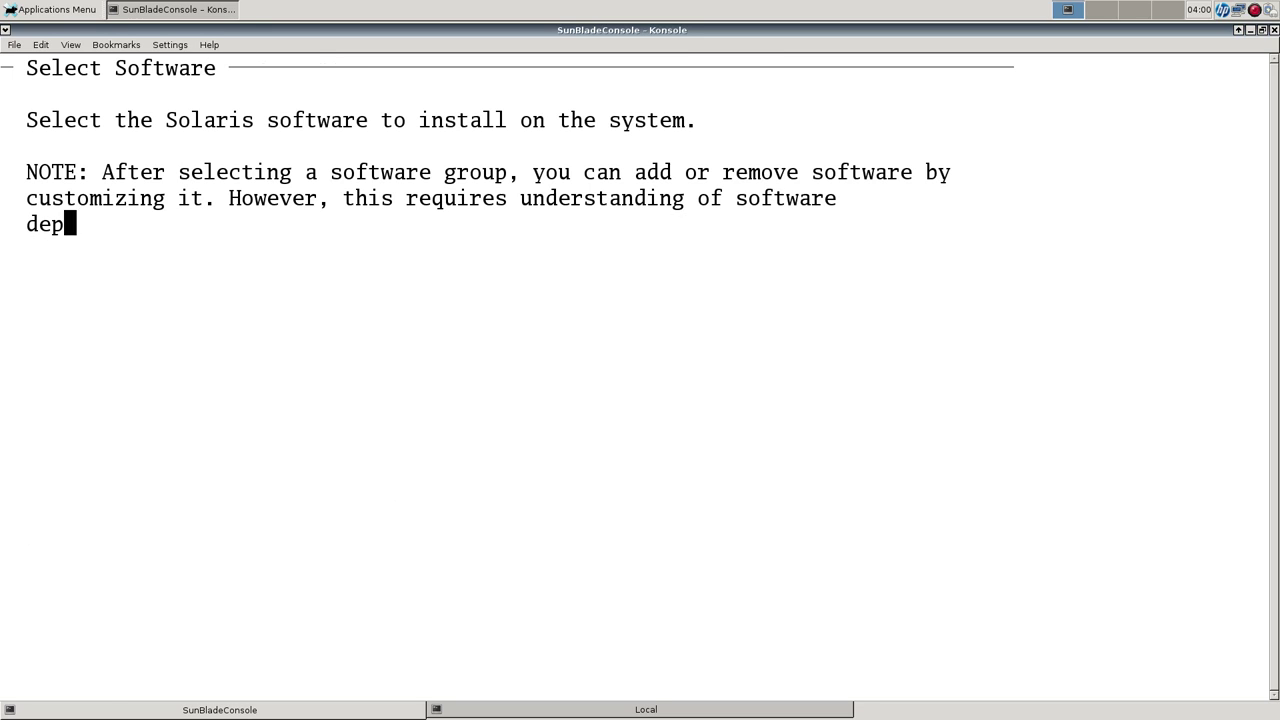
pyautogui.press('Up')
pyautogui.press('Up')
pyautogui.press('Up')
pyautogui.press('Return')
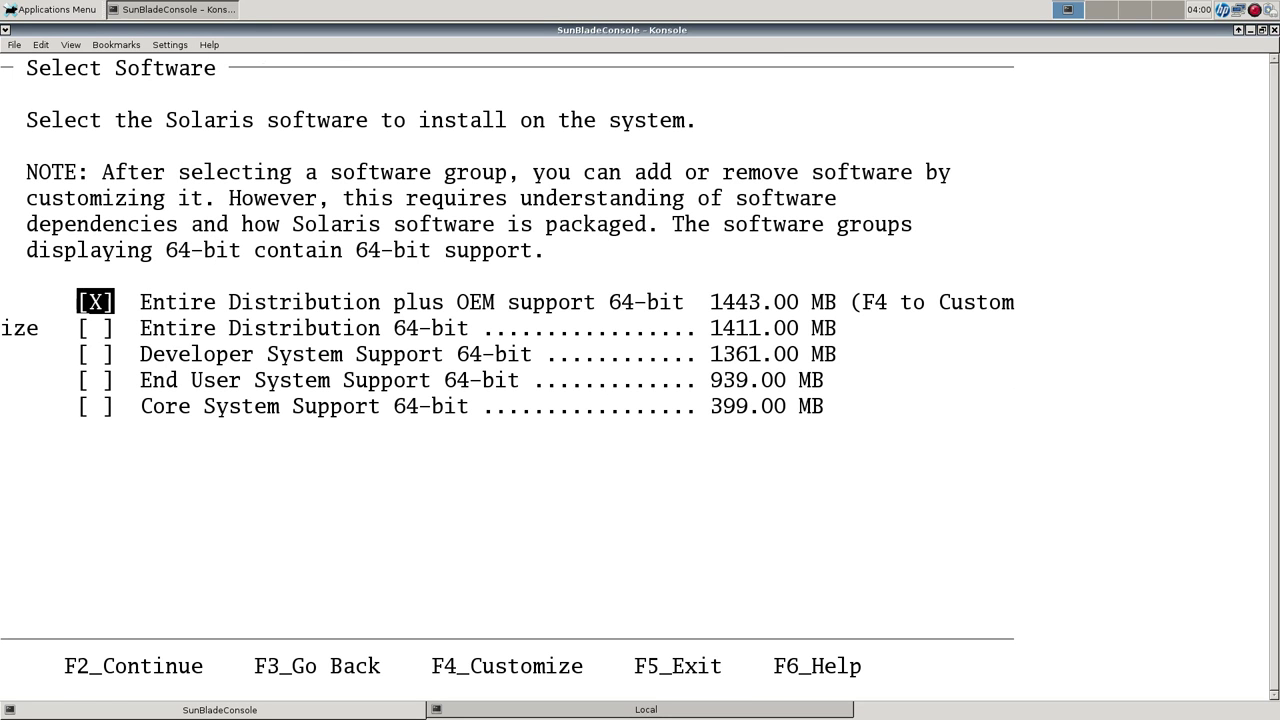
pyautogui.press('F2')
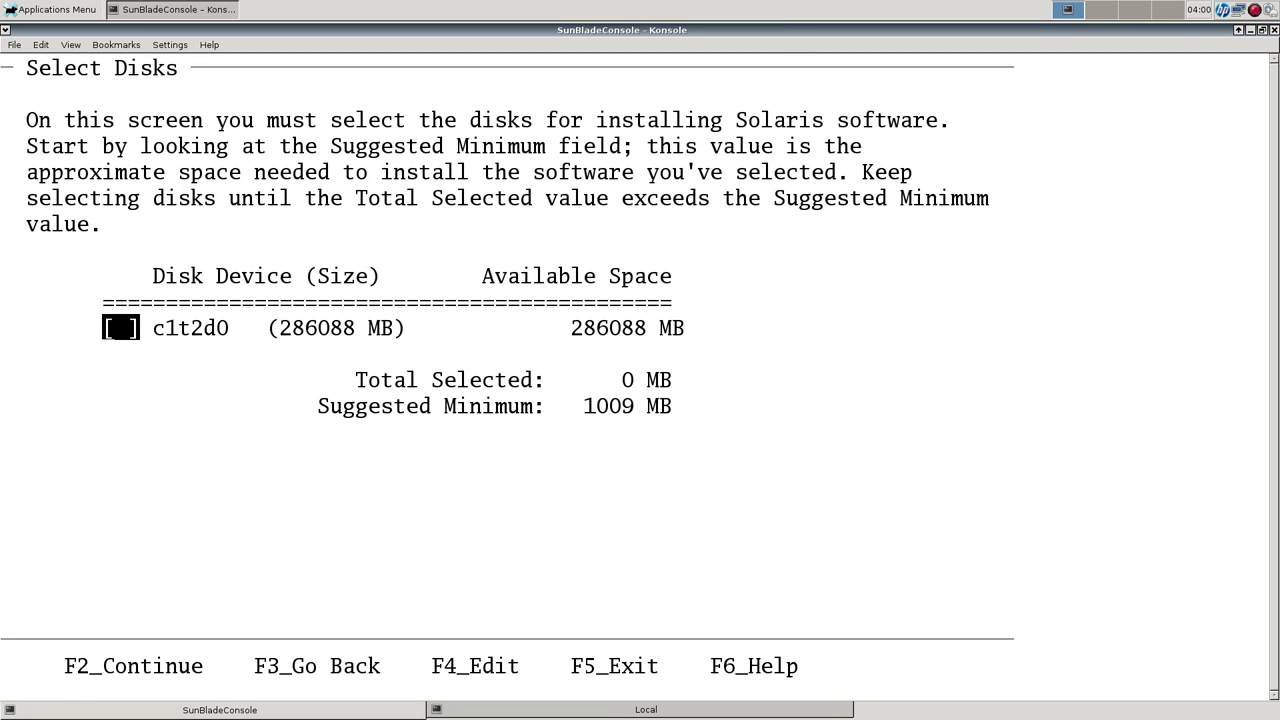
pyautogui.press('Return')
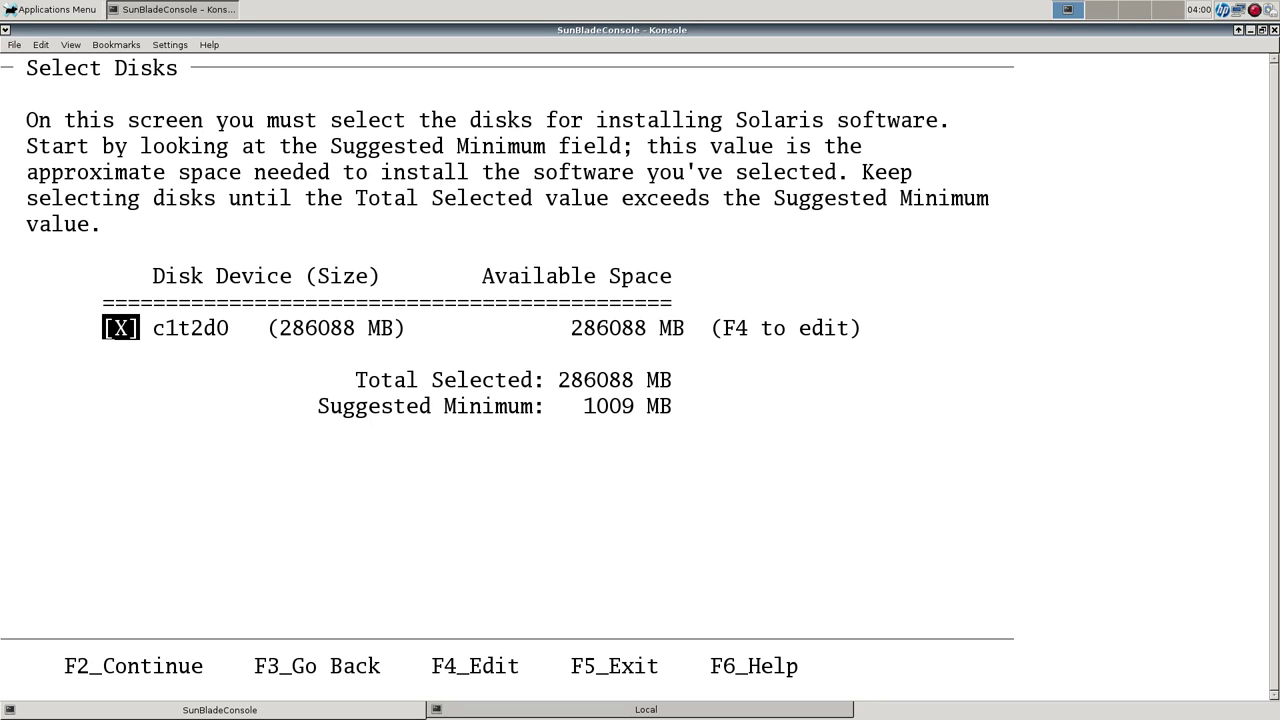
# Continue without preserving existing data and choose automatic file system layout.
pyautogui.press('F2')
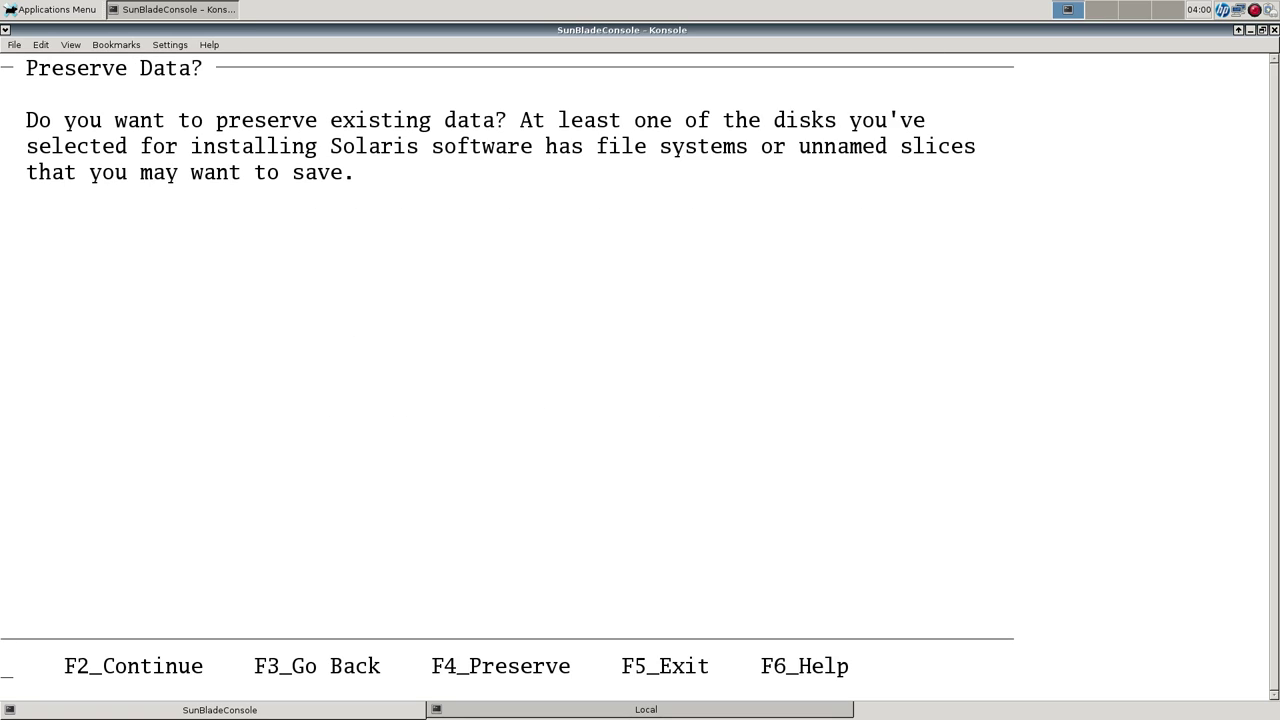
pyautogui.press('F2')
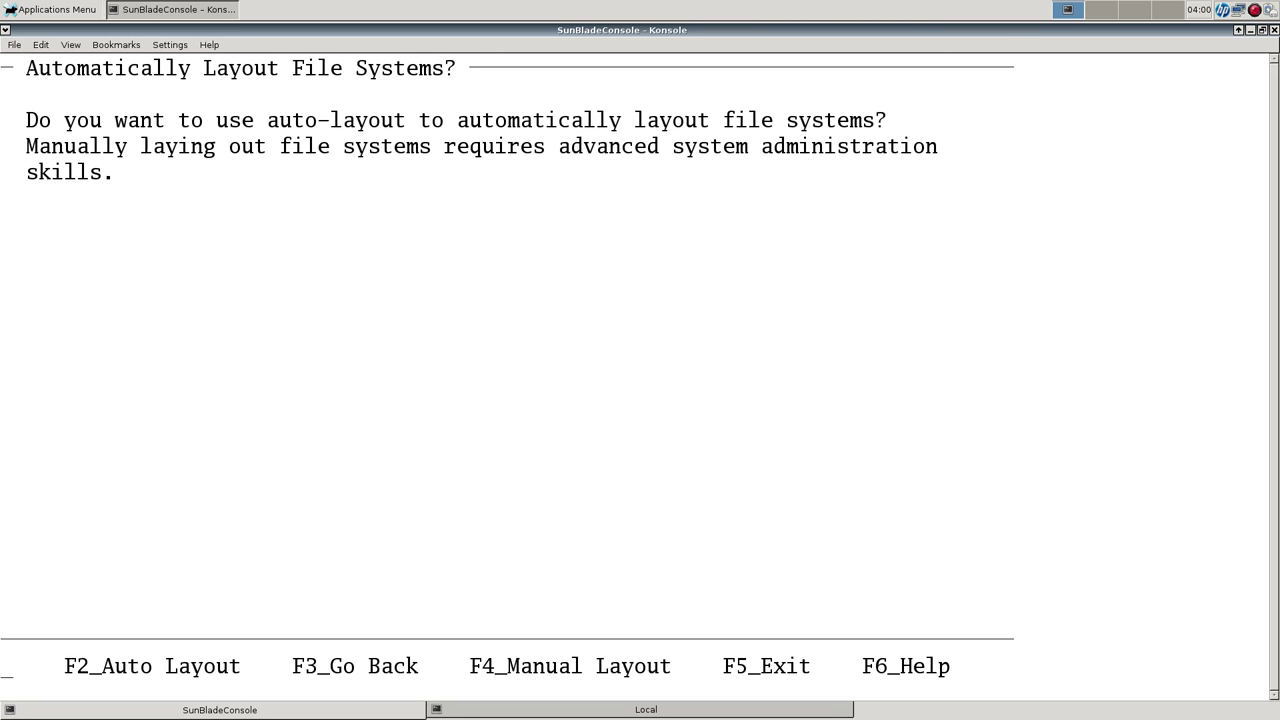
pyautogui.press('F2')
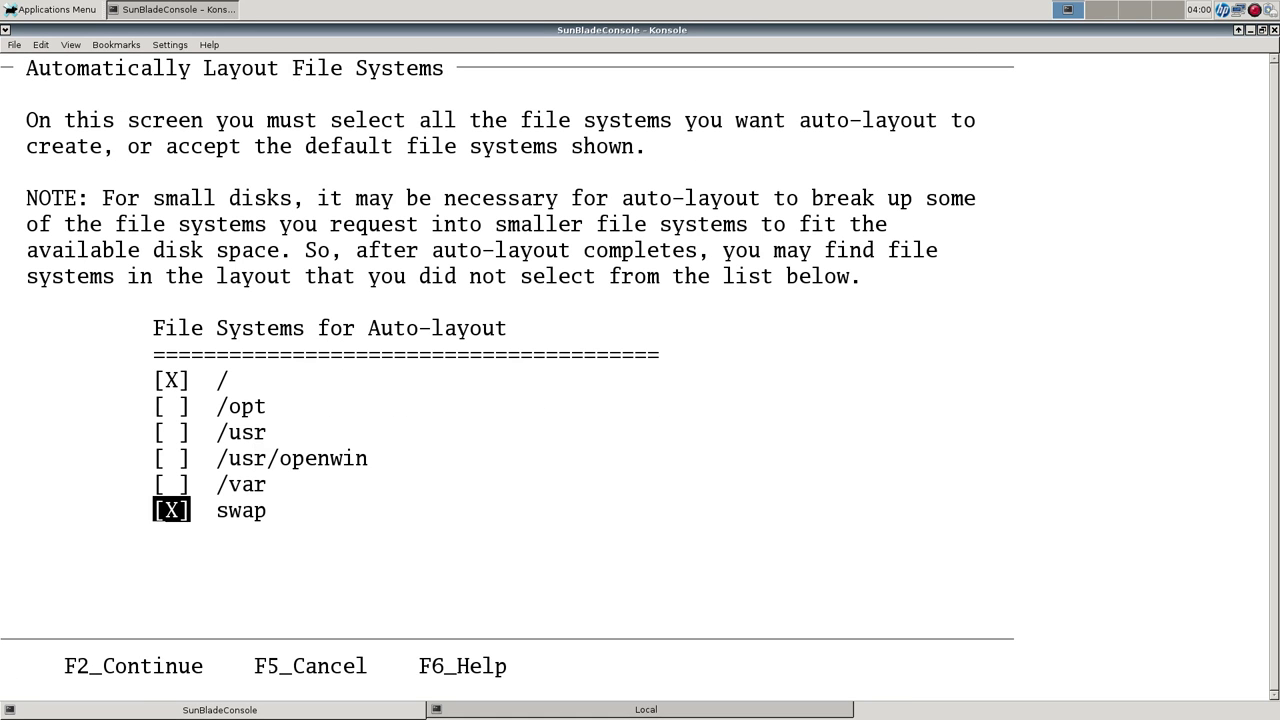
# Include /usr and /var in the auto-layout and review the generated slice sizes.
pyautogui.press('Up')
pyautogui.press('Up')
pyautogui.press('Up')
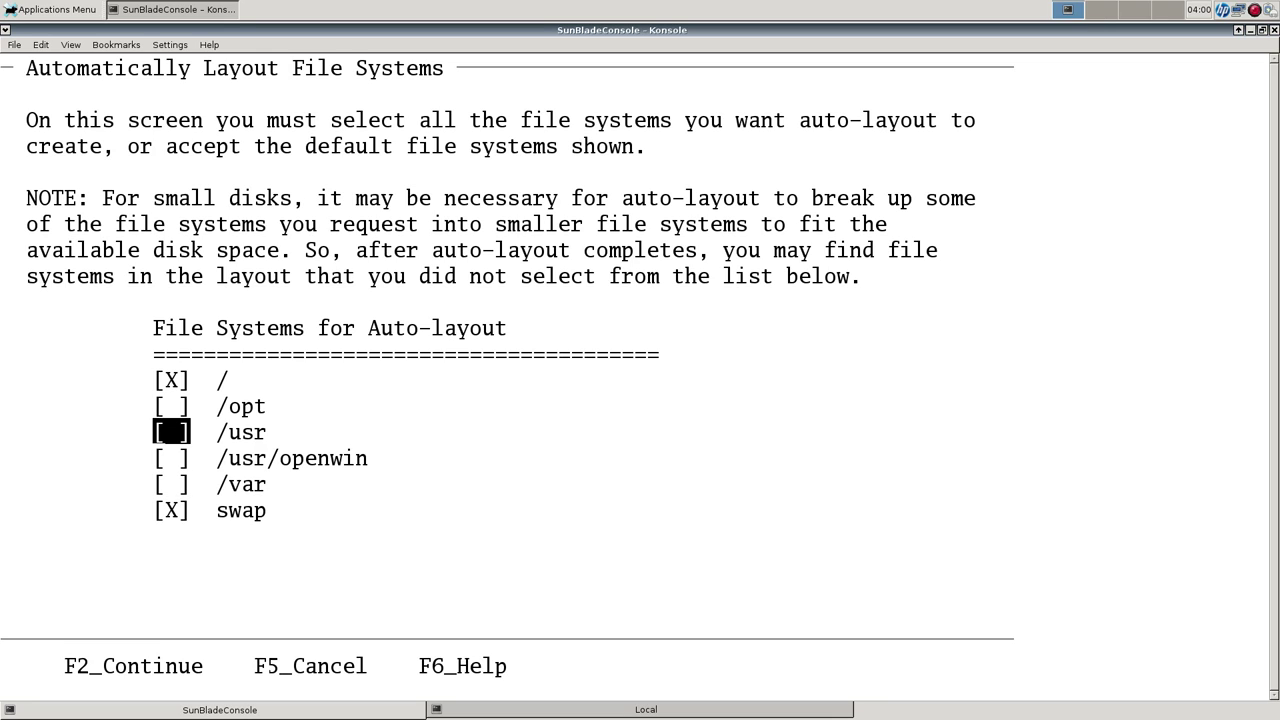
pyautogui.press('space')
pyautogui.press('Down')
pyautogui.press('Down')
pyautogui.press('space')
pyautogui.press('F2')
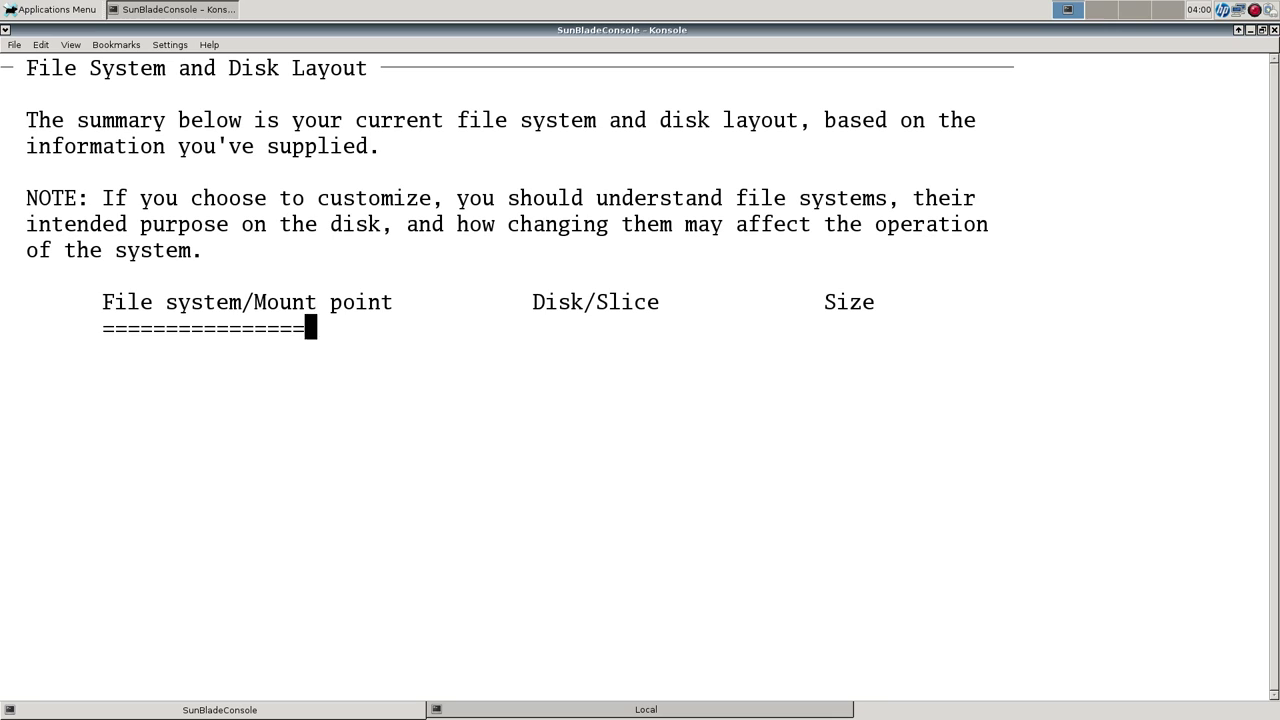
pyautogui.press('Down')
pyautogui.press('Down')
pyautogui.press('Up')
pyautogui.press('Up')
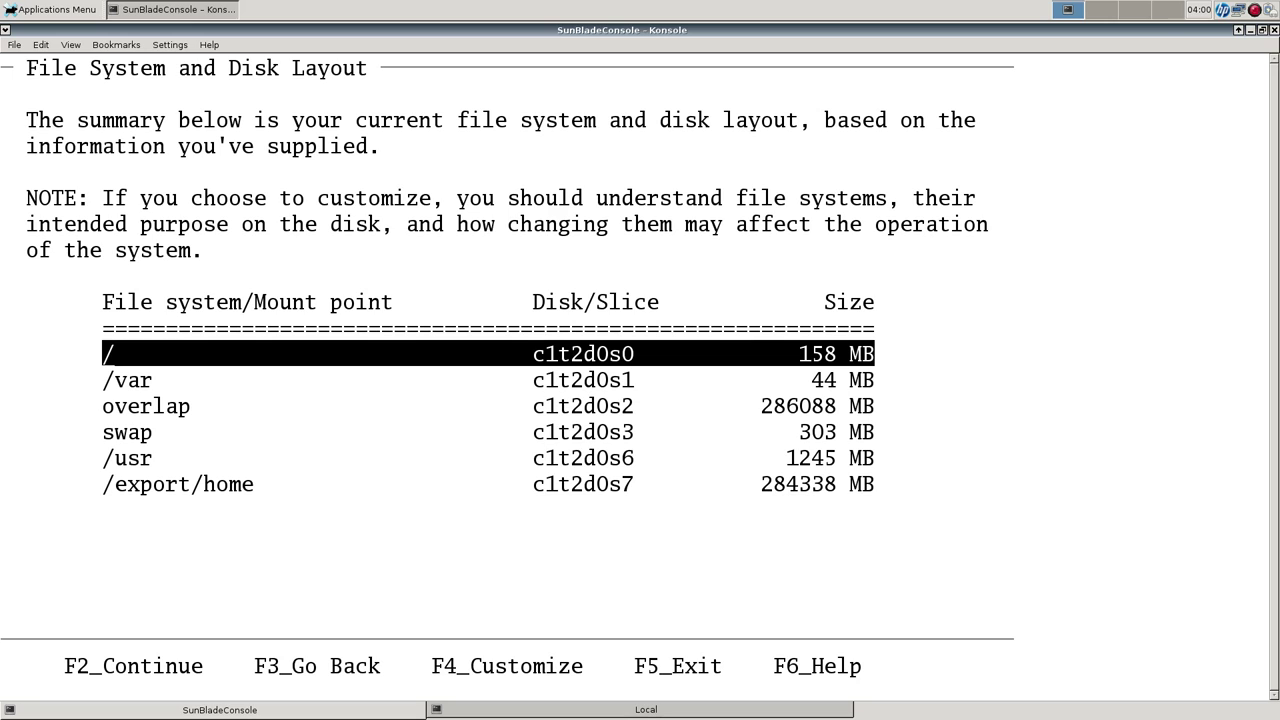
# In Customize Disk, set the /export/home slice size to 200000 MB.
pyautogui.press('F4')
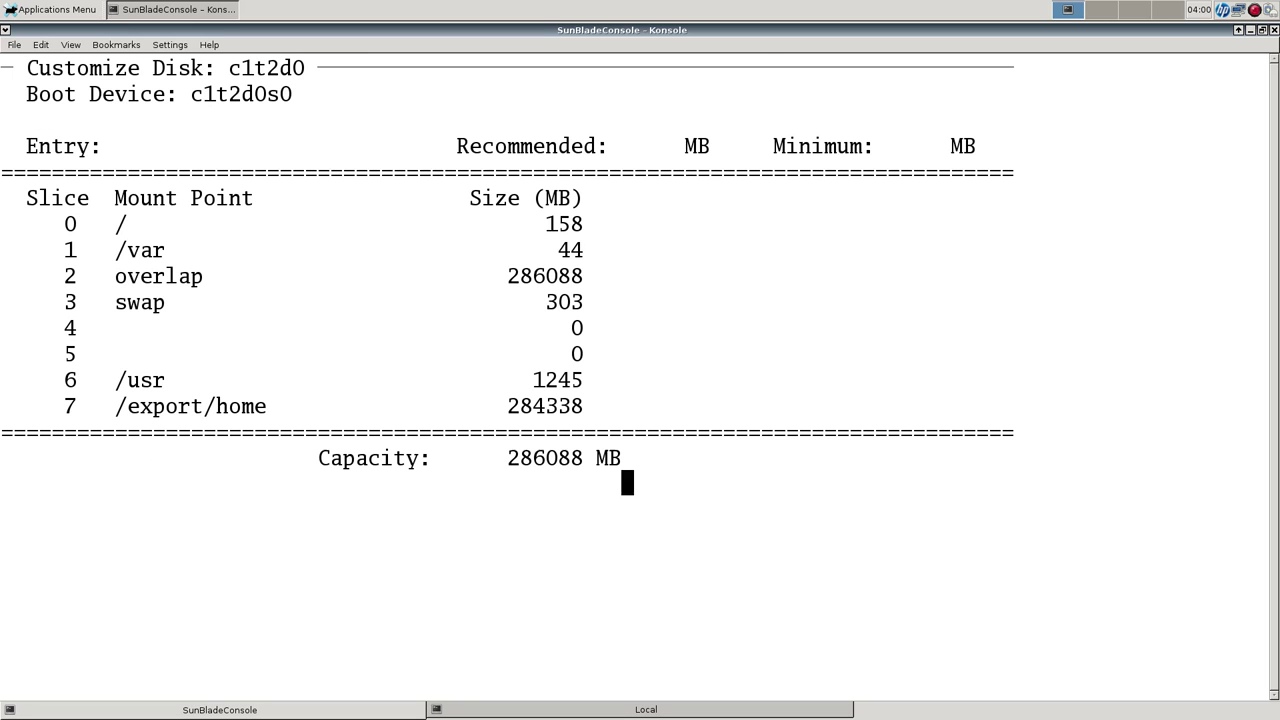
pyautogui.press('Down')
pyautogui.press('Down')
pyautogui.press('Down')
pyautogui.press('Right')
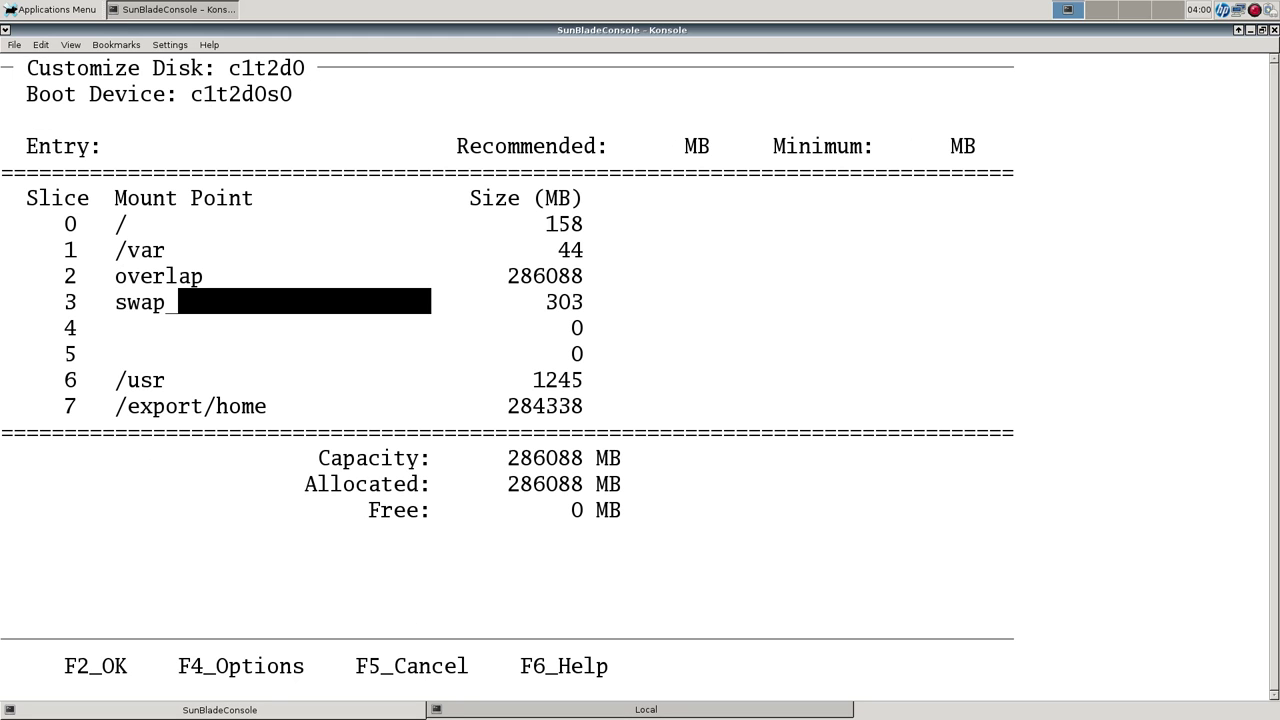
pyautogui.press('Down')
pyautogui.press('Down')
pyautogui.press('Down')
pyautogui.press('Down')
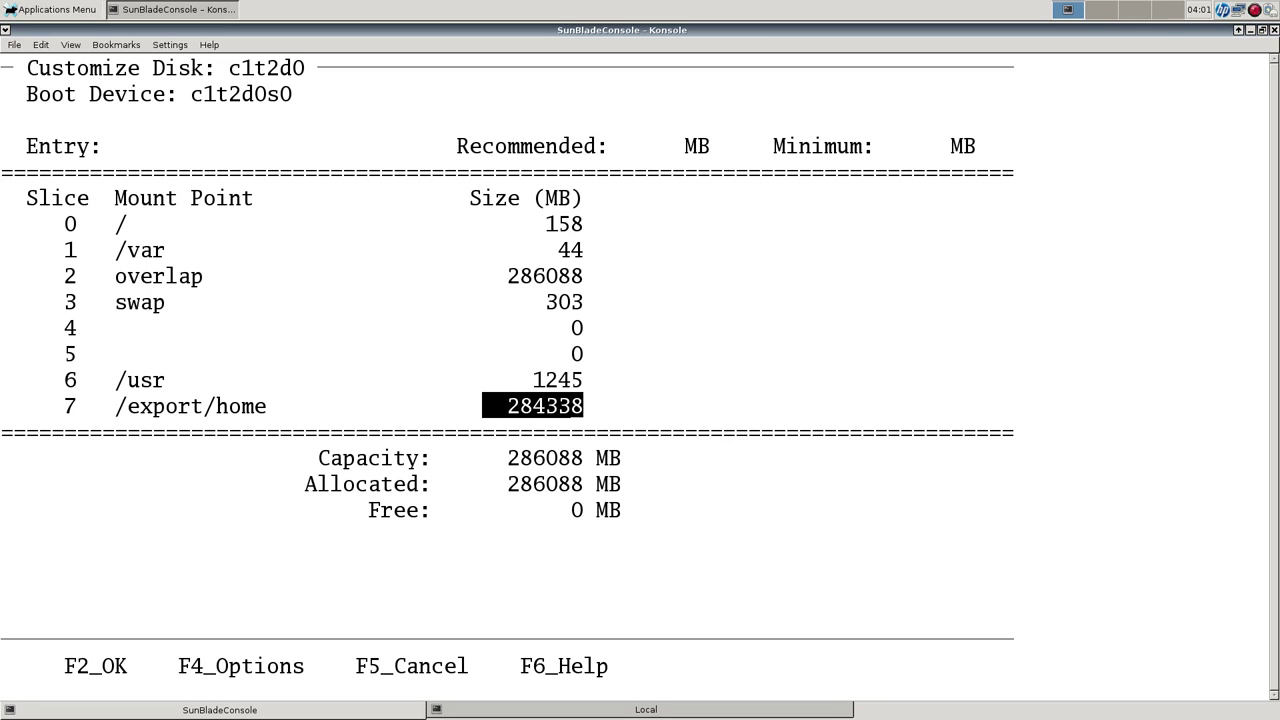
pyautogui.write('200000')
pyautogui.press('Up')
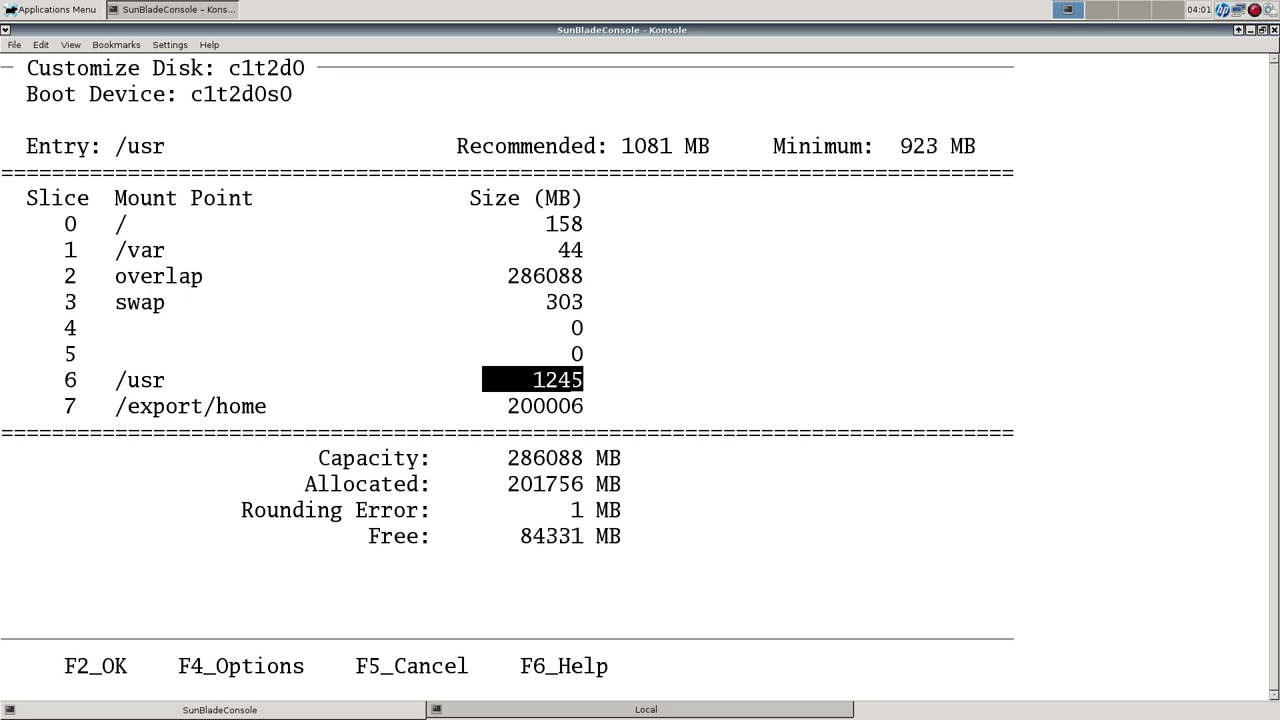
# Set the /usr slice to 20000 MB and swap to 2500 MB.
pyautogui.press('Up')
pyautogui.press('Down')
pyautogui.write('20000')
pyautogui.press('Up')
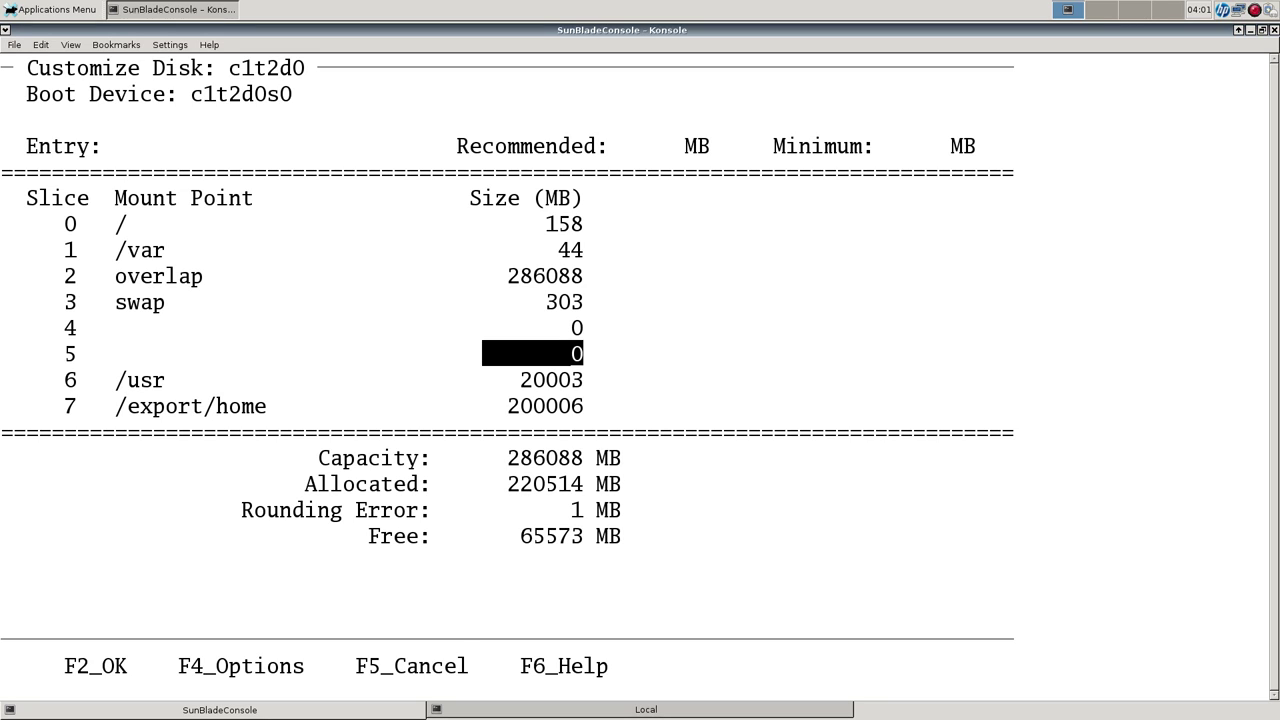
pyautogui.press('Down')
pyautogui.press('Up')
pyautogui.press('Up')
pyautogui.press('Up')
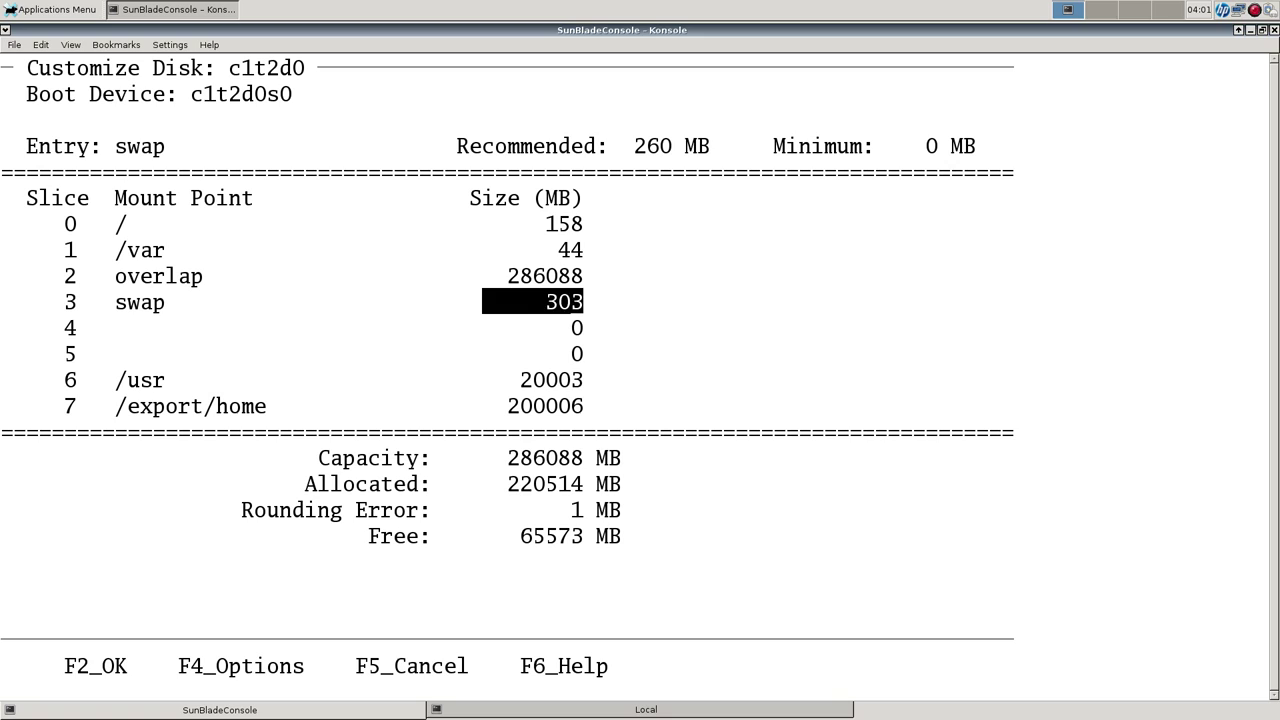
pyautogui.write('2500')
pyautogui.press('Up')
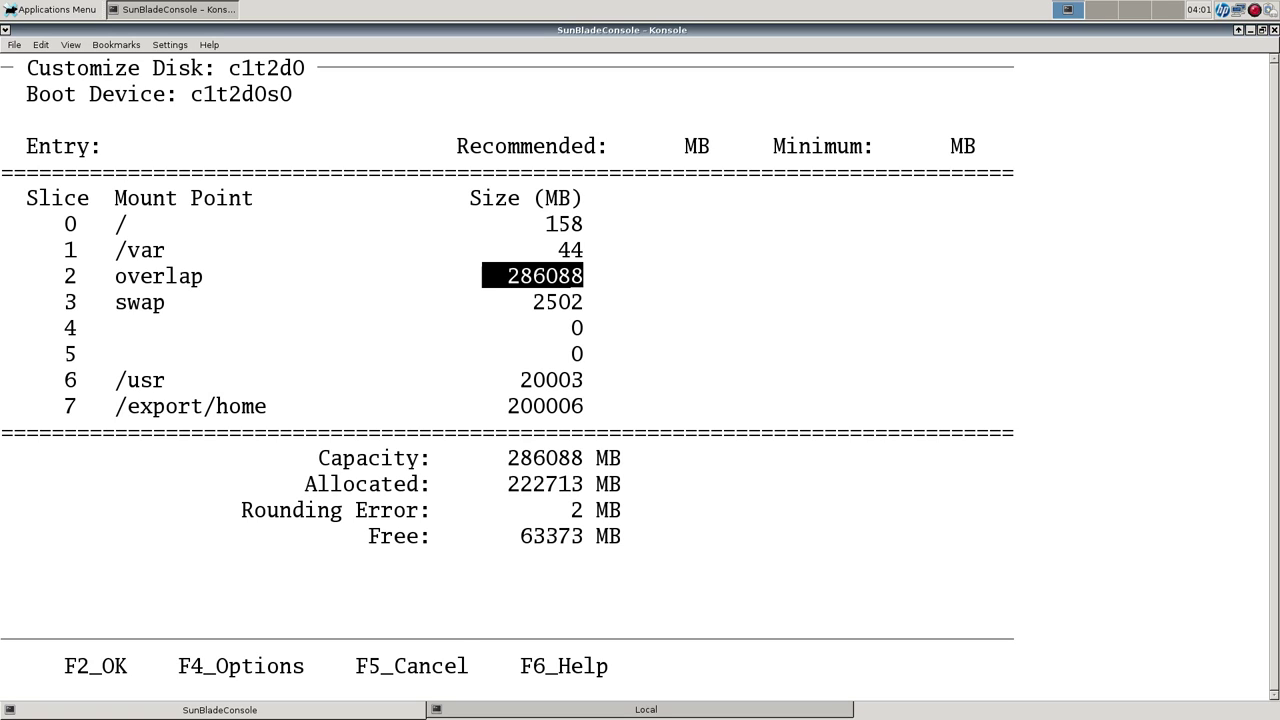
pyautogui.press('Up')
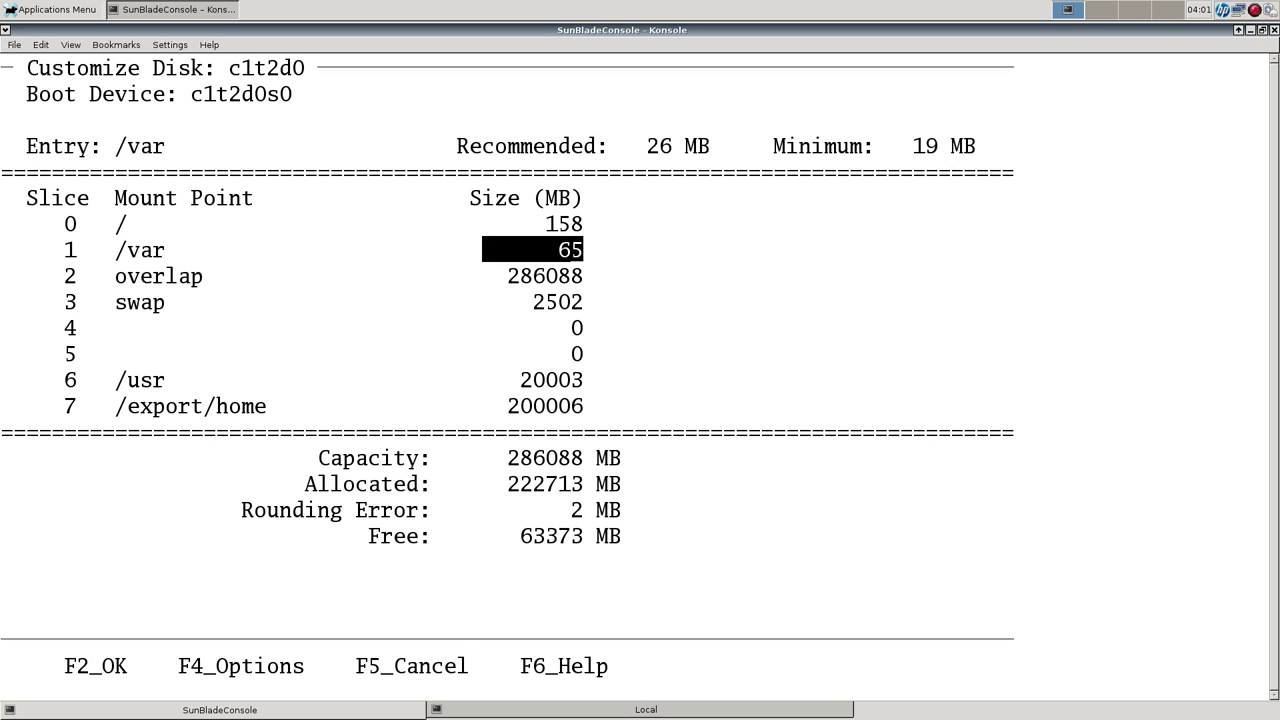
# Set the root and /var slice sizes to 1000 MB each.
pyautogui.write('0')
pyautogui.click(533, 223)
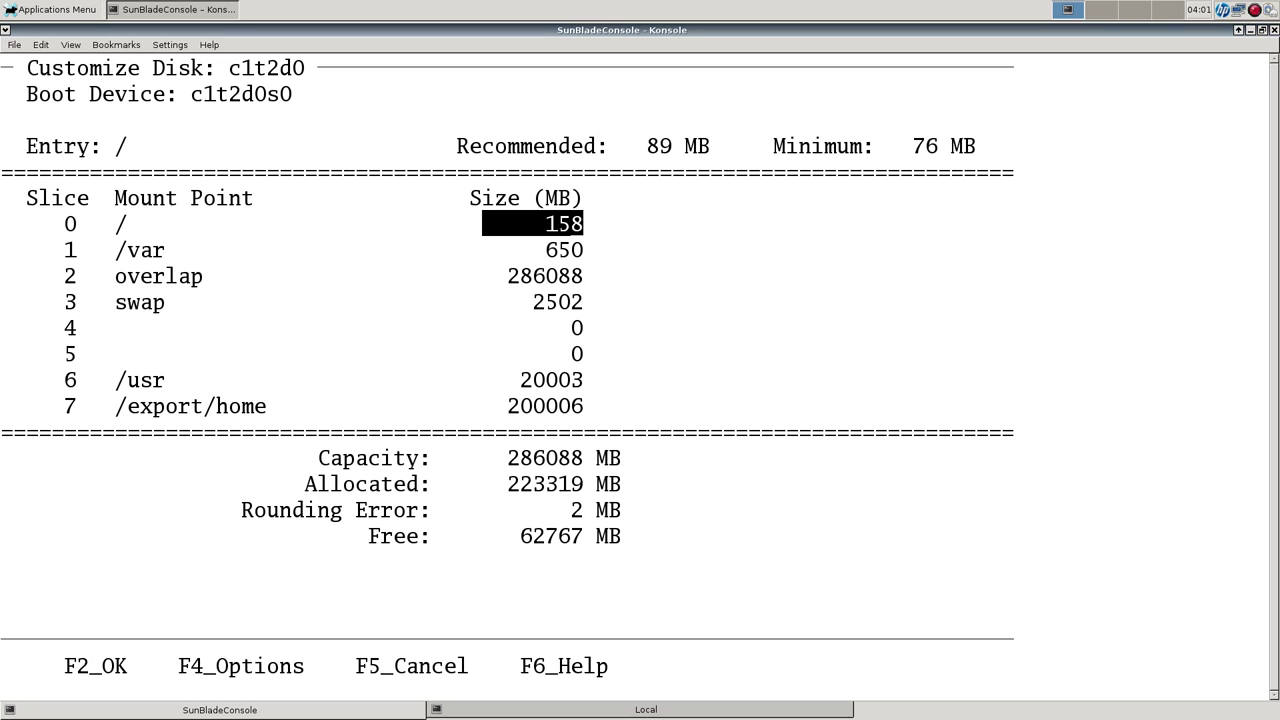
pyautogui.press('BackSpace')
pyautogui.press('BackSpace')
pyautogui.write('000')
pyautogui.click(533, 249)
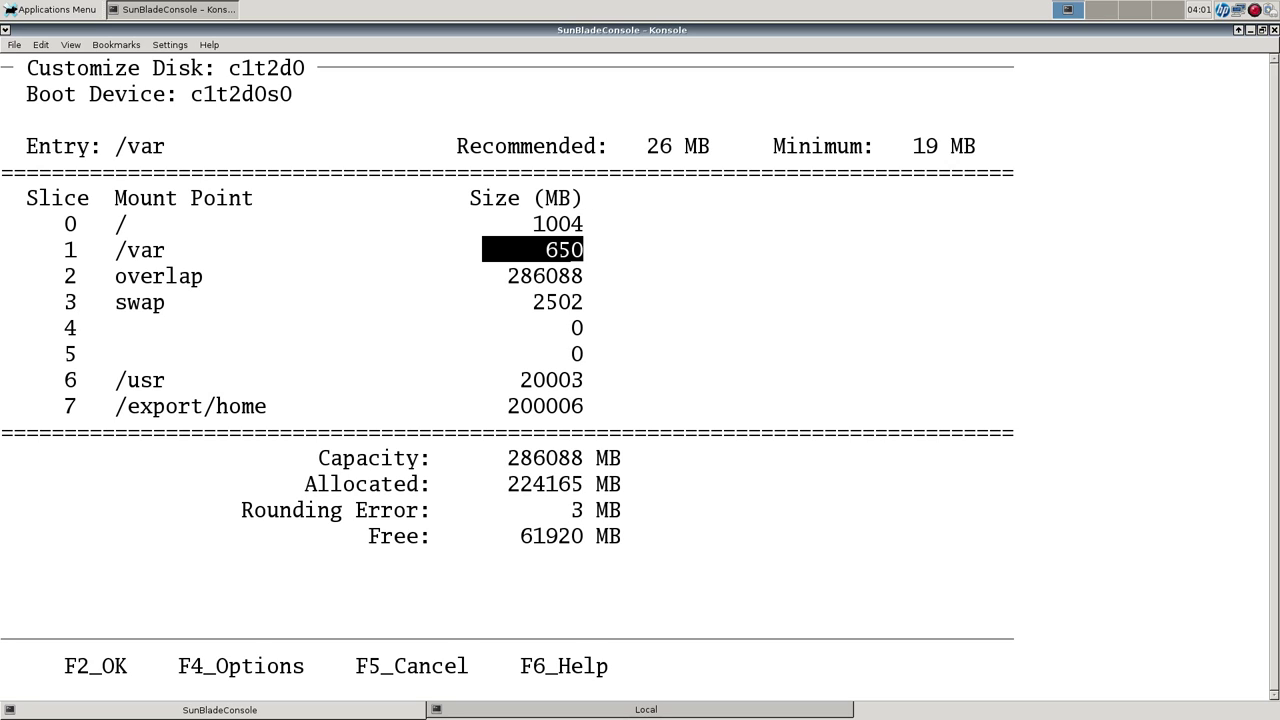
pyautogui.write('1000')
pyautogui.press('Return')
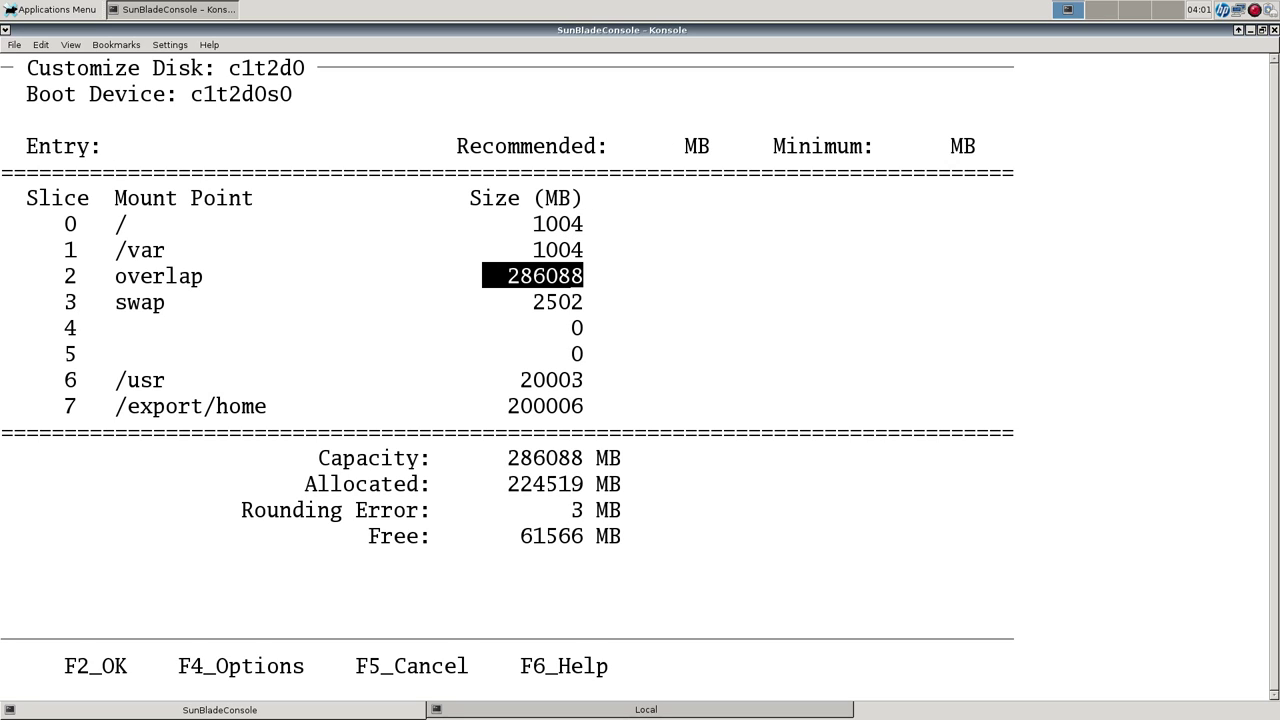
# Change the /usr slice size to 80000 MB.
pyautogui.press('Down')
pyautogui.press('Down')
pyautogui.press('Down')
pyautogui.press('Down')
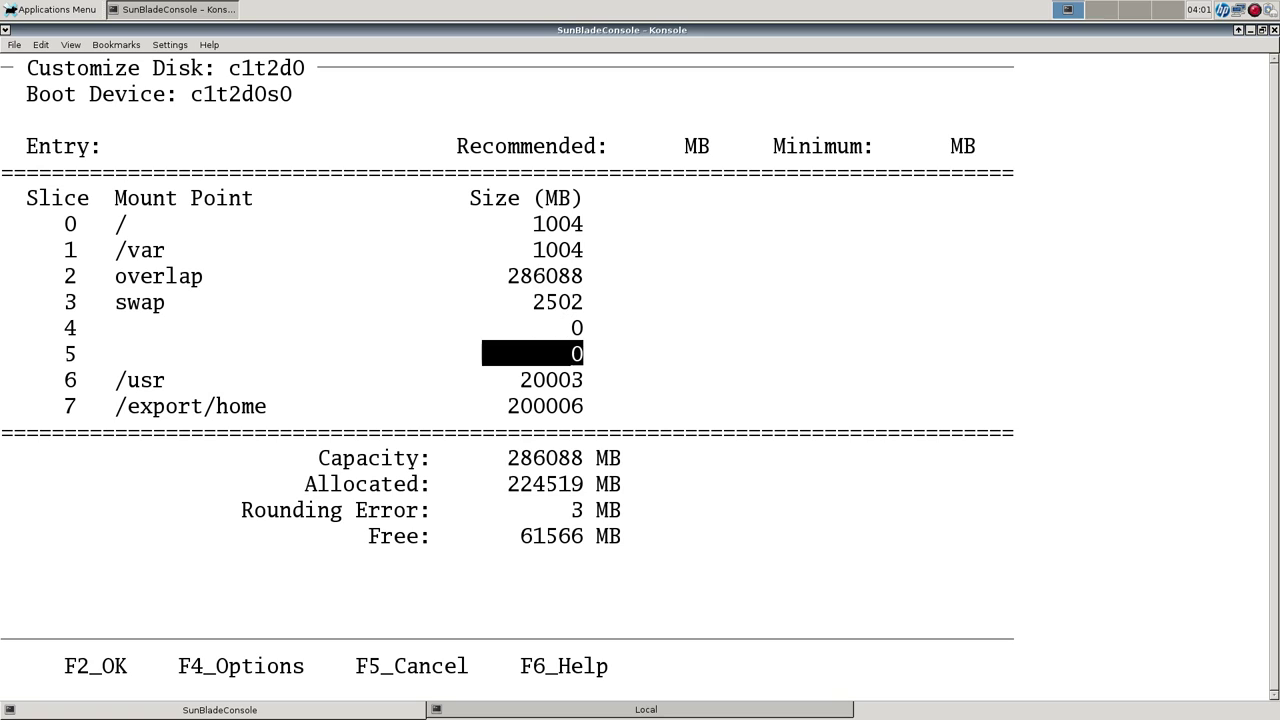
pyautogui.press('Down')
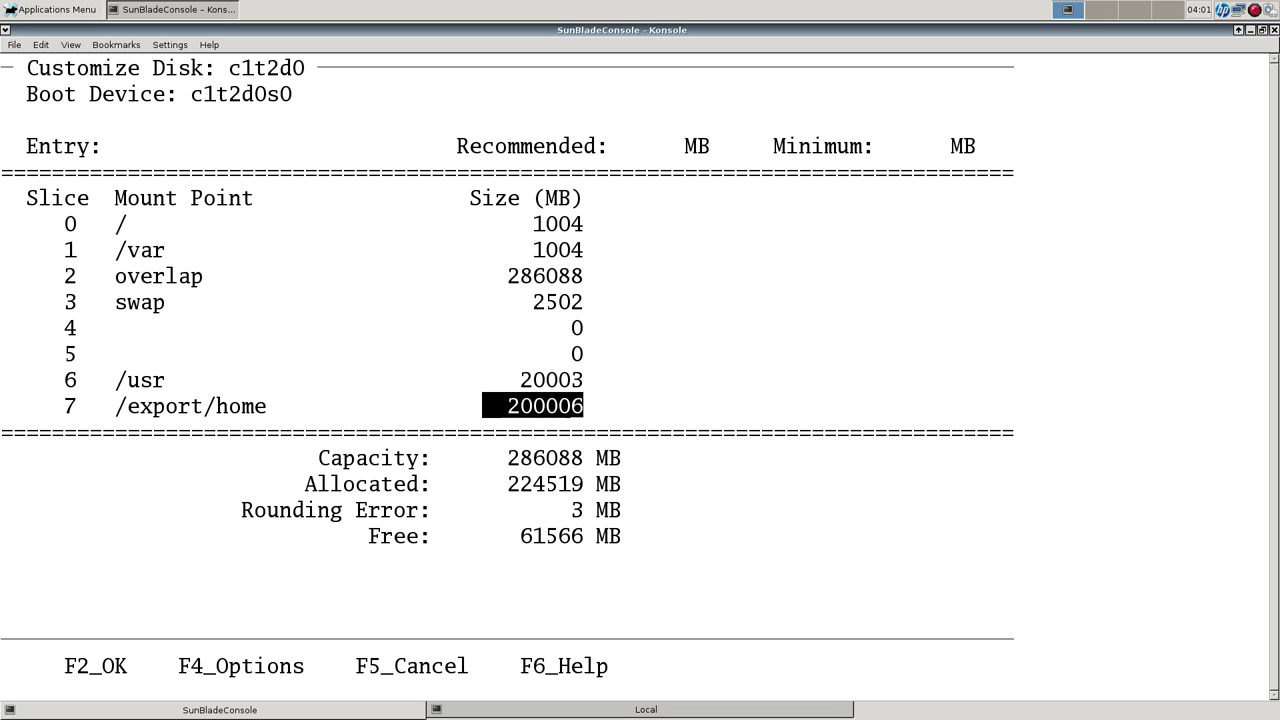
pyautogui.press('Up')
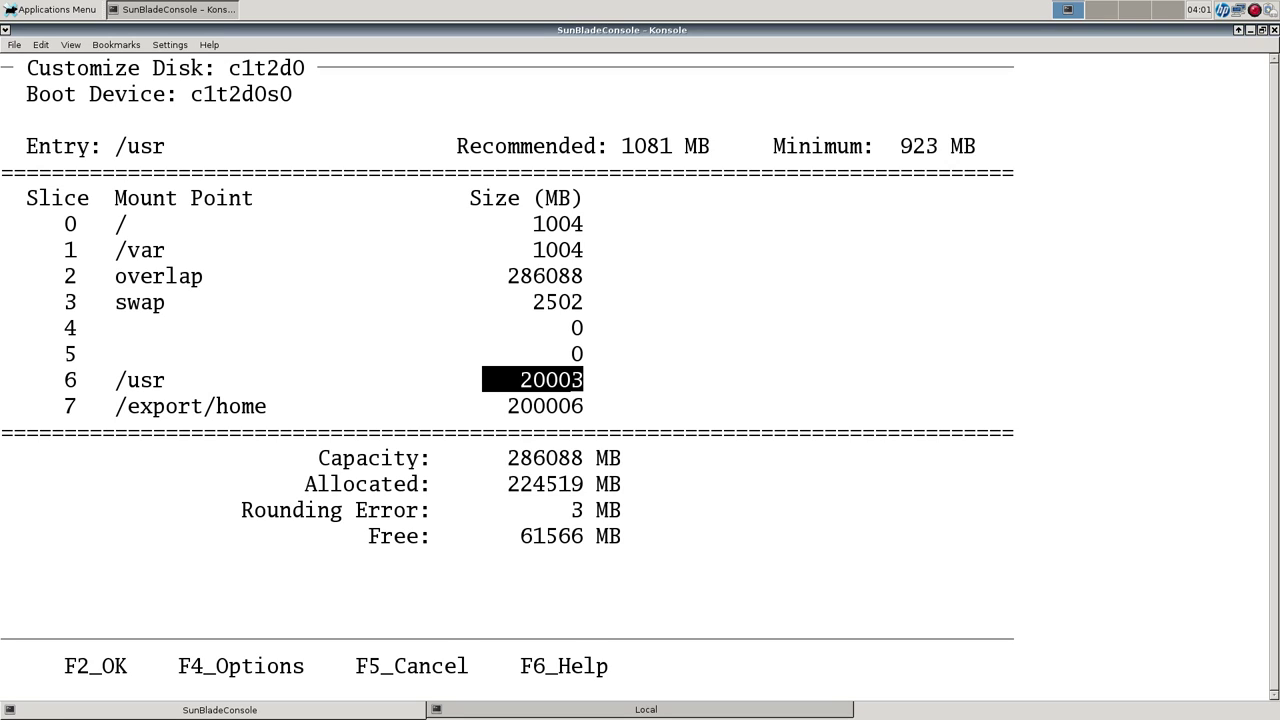
pyautogui.write('80000')
pyautogui.press('Up')
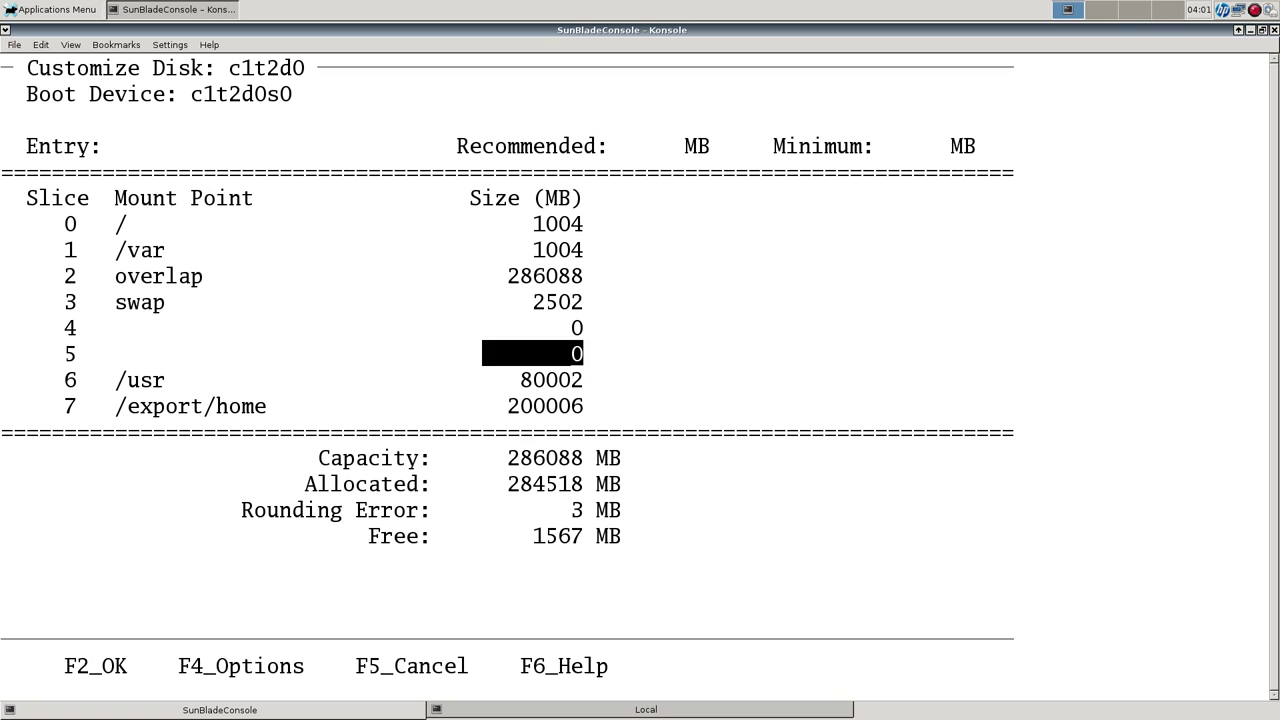
# Step through the /usr, /export/home, root and /var slices to check their sizes.
pyautogui.press('Down')
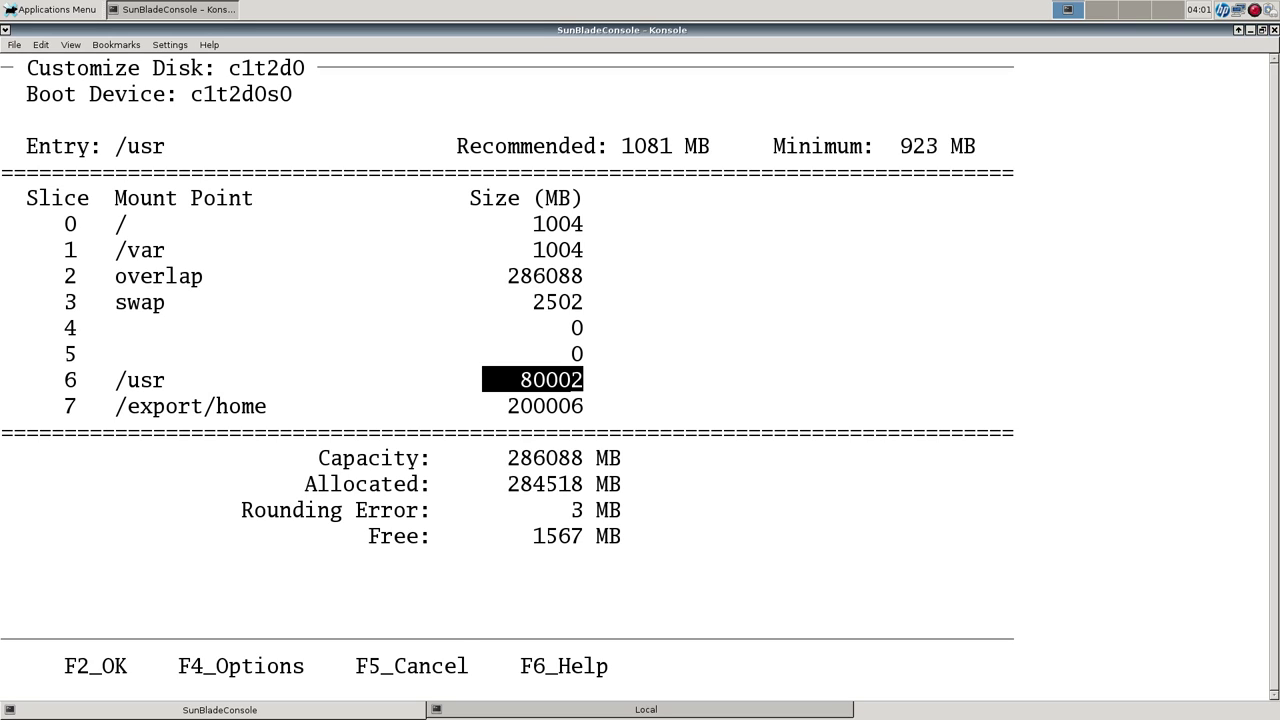
pyautogui.press('Down')
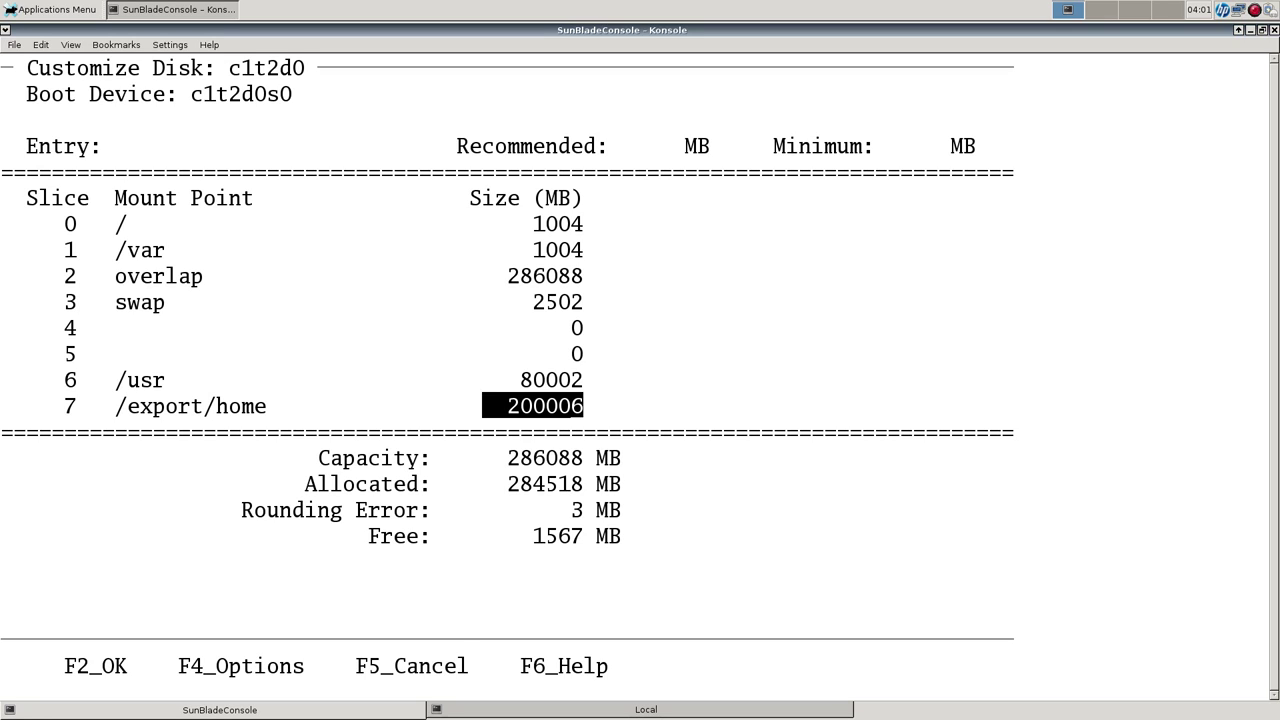
pyautogui.press('Up')
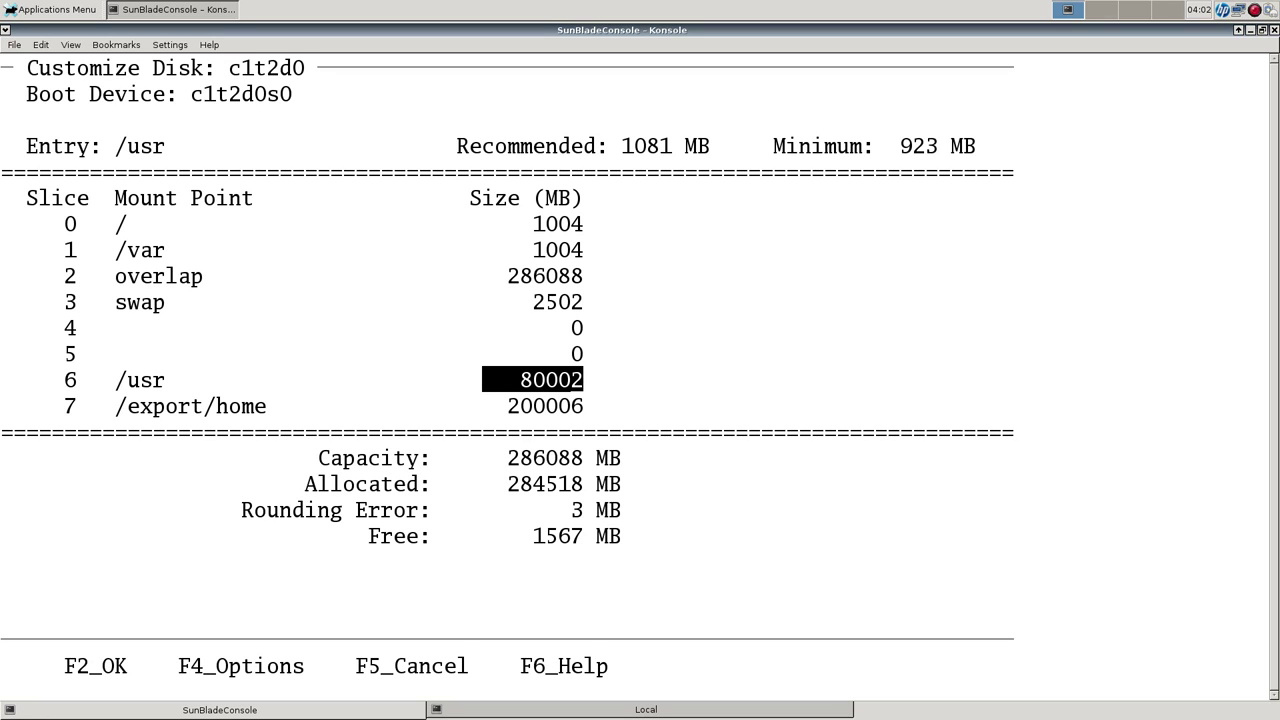
pyautogui.press('Up')
pyautogui.press('Up')
pyautogui.press('Up')
pyautogui.press('Up')
pyautogui.press('Up')
pyautogui.press('Up')
pyautogui.press('Up')
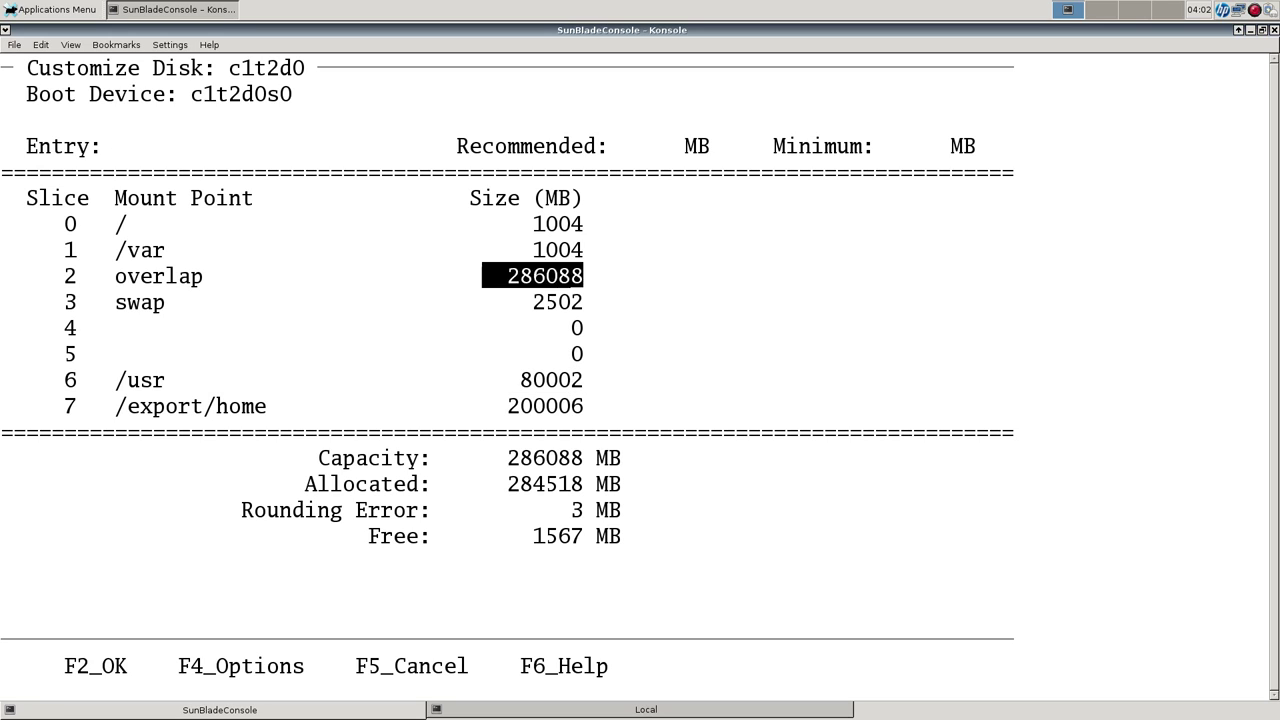
pyautogui.press('Down')
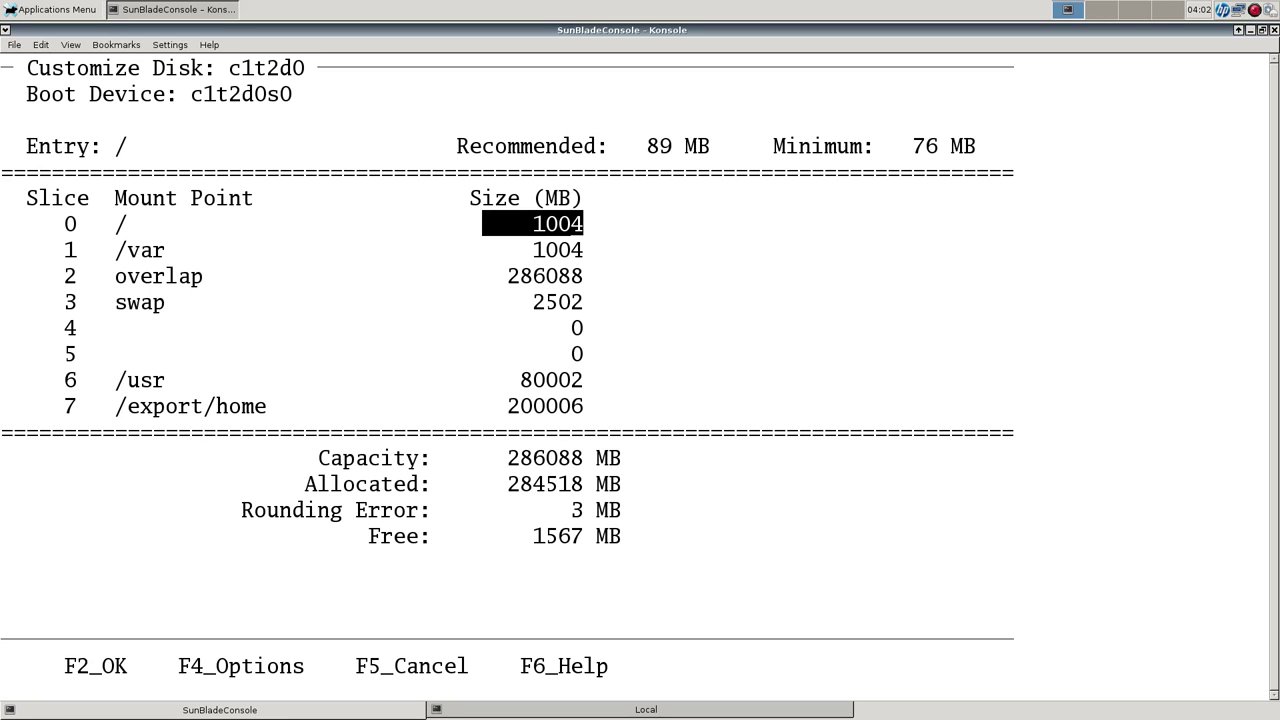
pyautogui.press('Down')
pyautogui.press('Down')
pyautogui.press('Up')
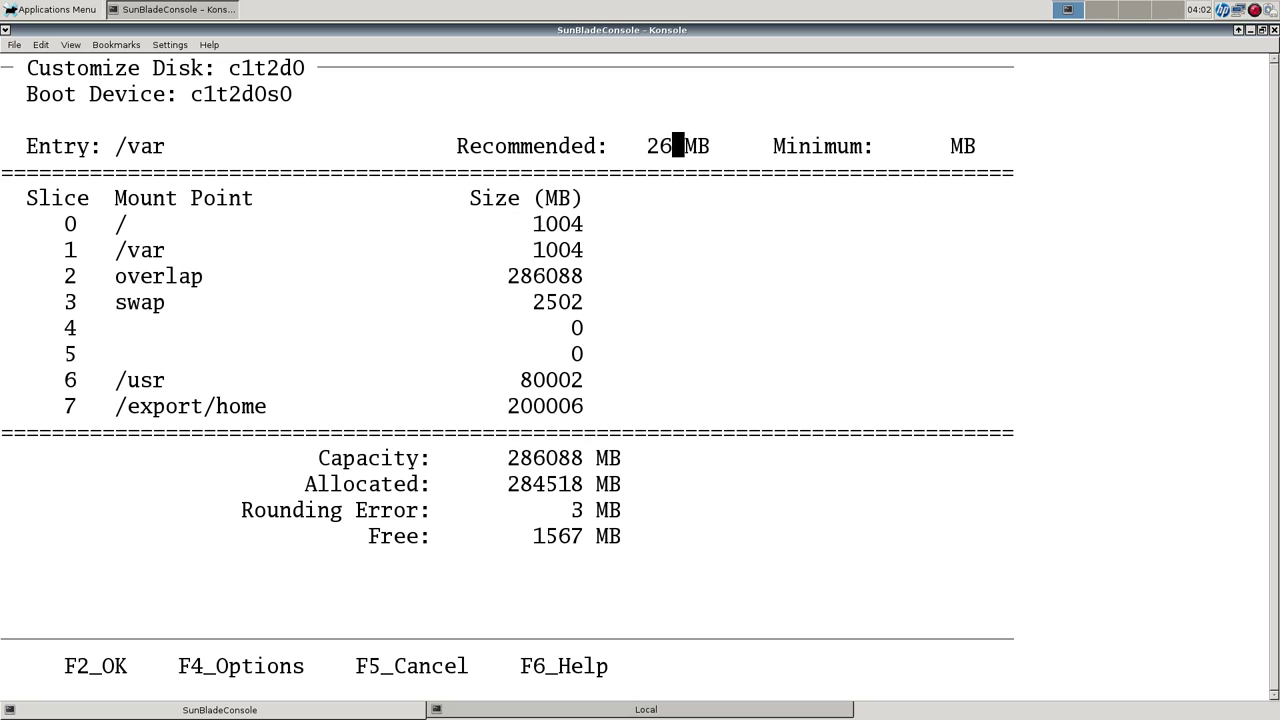
# Set /export/home to 201561 MB after the invalid 2001500 entry is rejected.
pyautogui.press('Down')
pyautogui.press('Down')
pyautogui.press('Down')
pyautogui.press('Down')
pyautogui.press('Down')
pyautogui.press('Down')
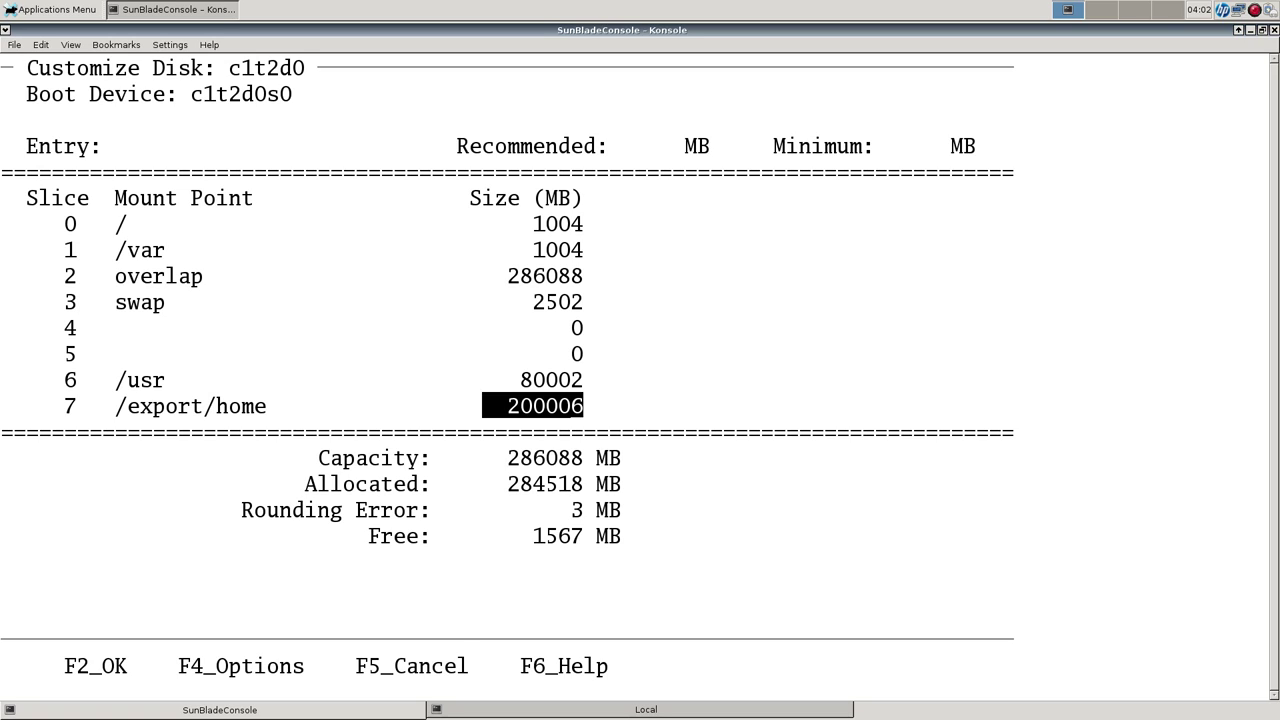
pyautogui.write('2001500')
pyautogui.press('Return')
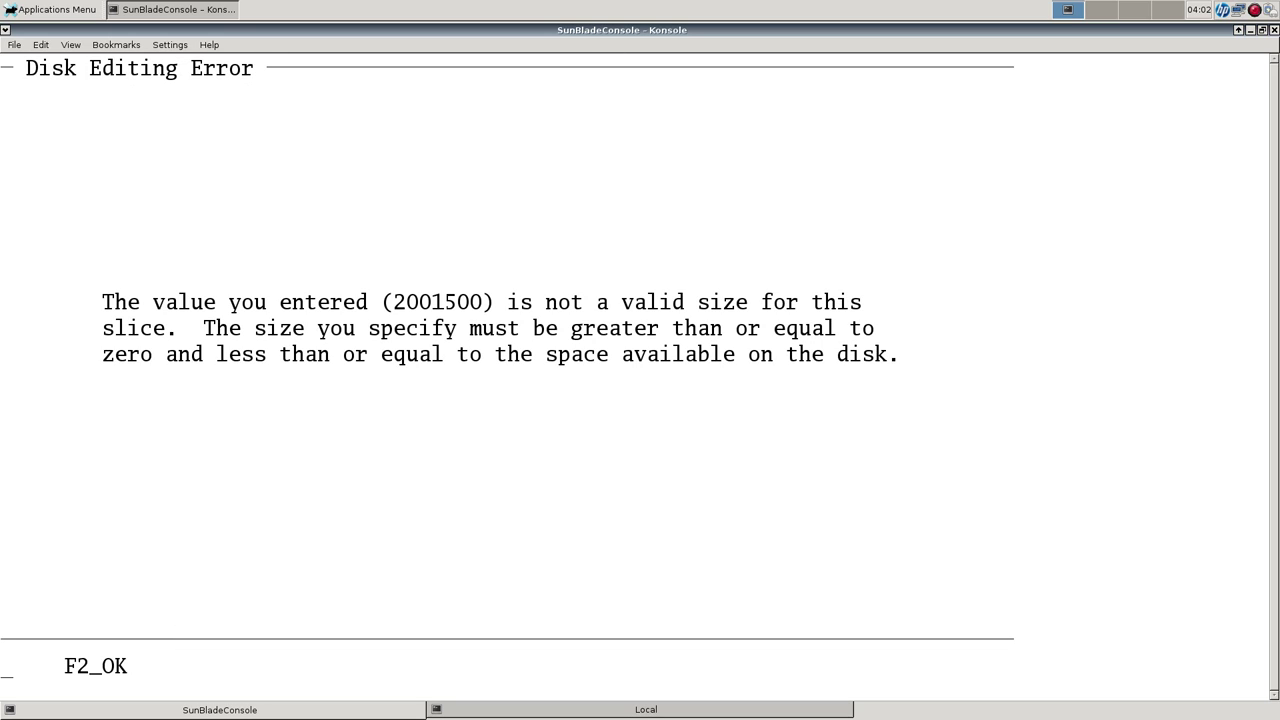
pyautogui.press('F2')
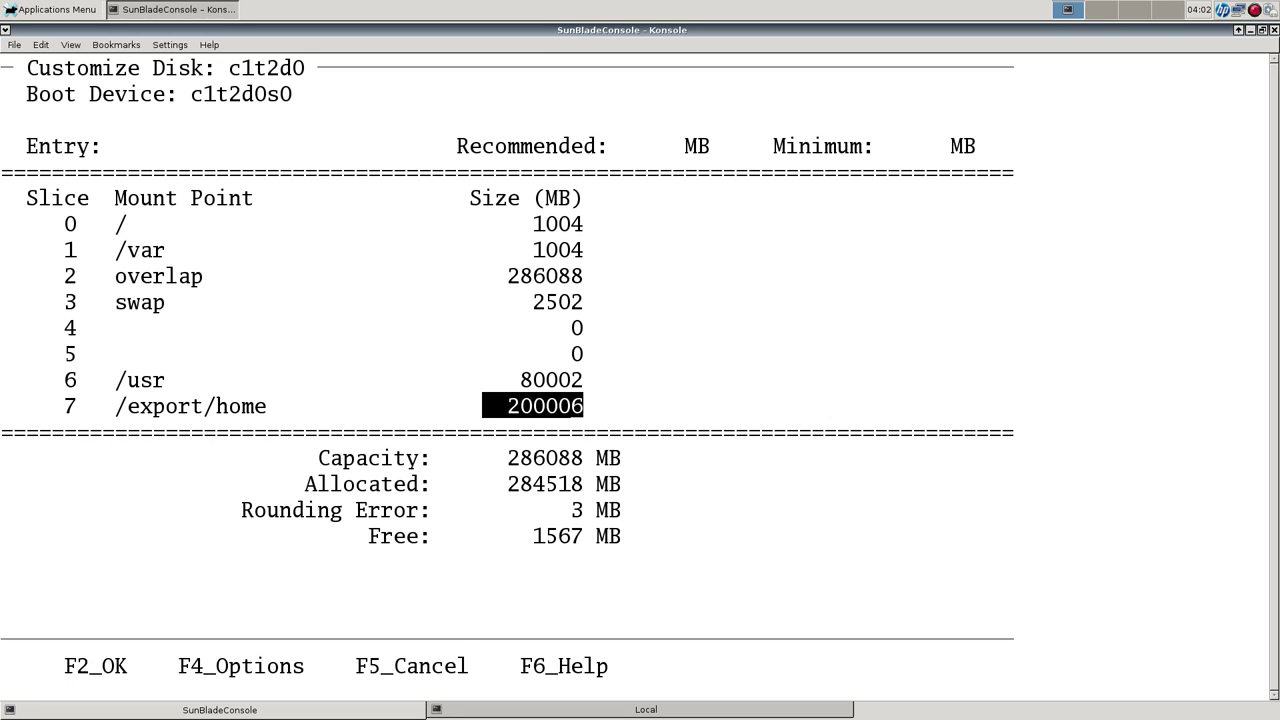
pyautogui.write('2')
pyautogui.write('0')
pyautogui.write('15')
pyautogui.write('6')
pyautogui.write('1')
pyautogui.press('Up')
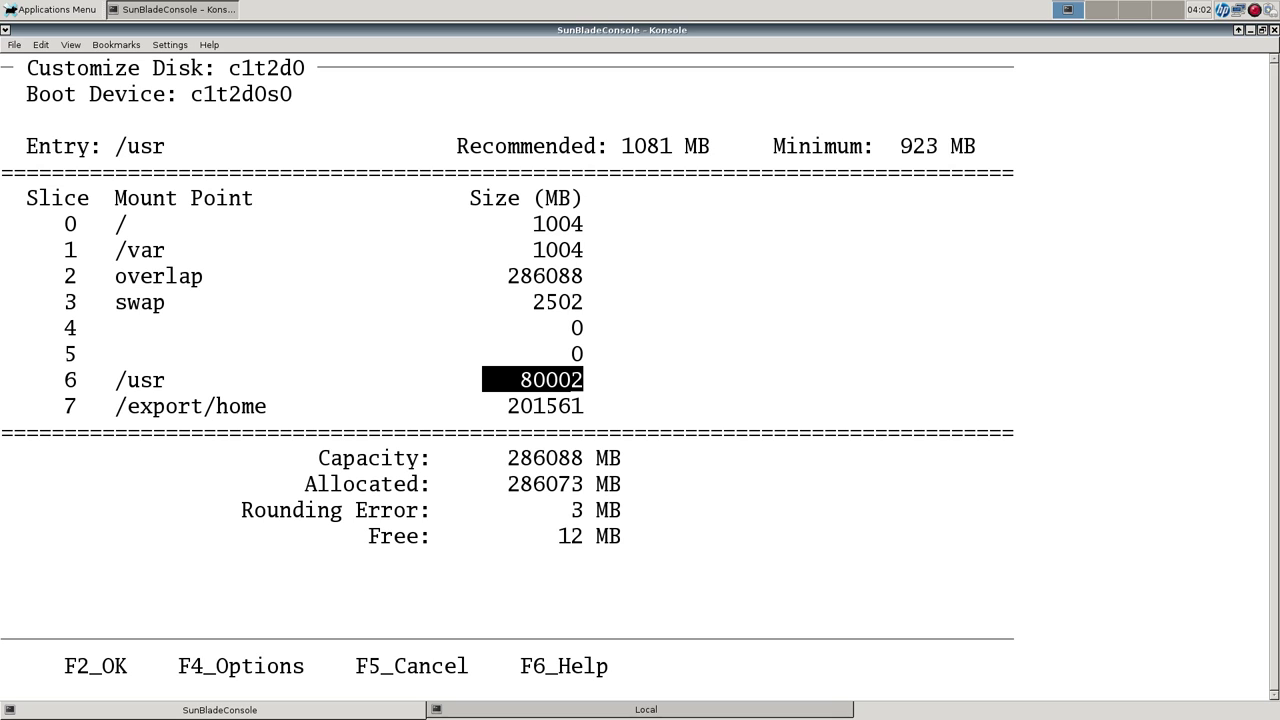
# Accept the disk layout and summary, skip remote file systems, and accept the profile.
pyautogui.press('F2')
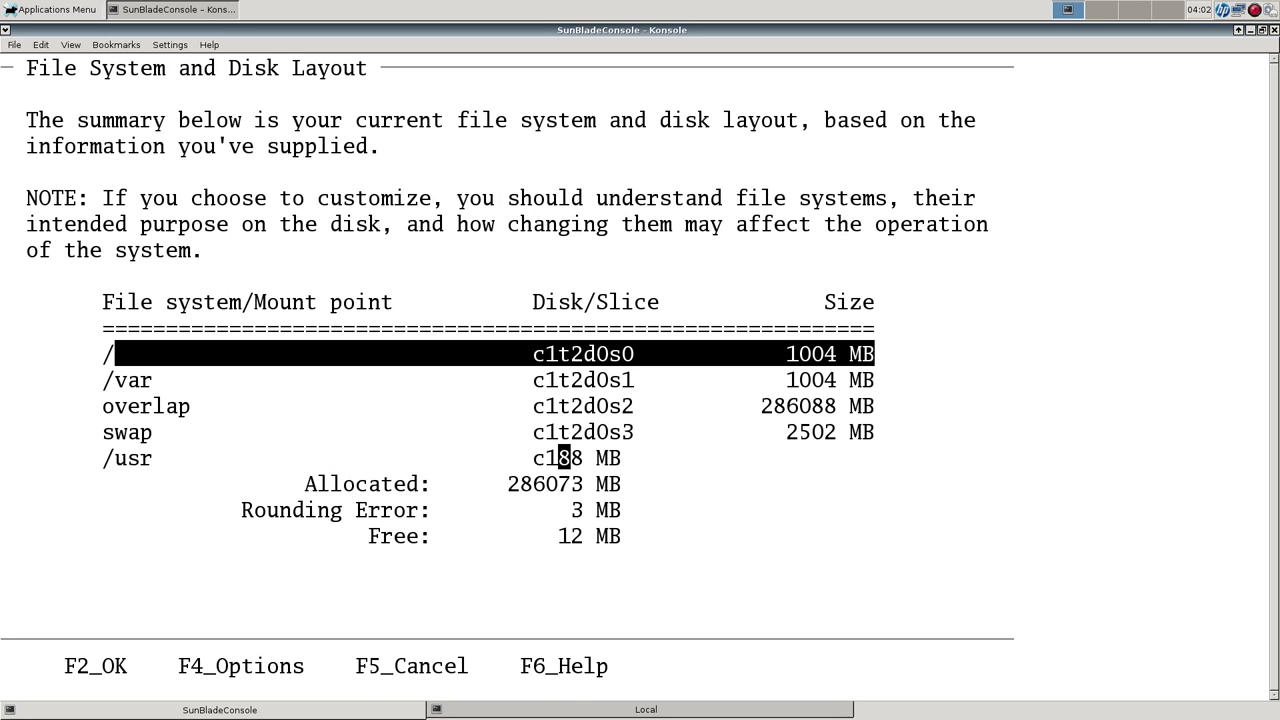
pyautogui.press('F2')
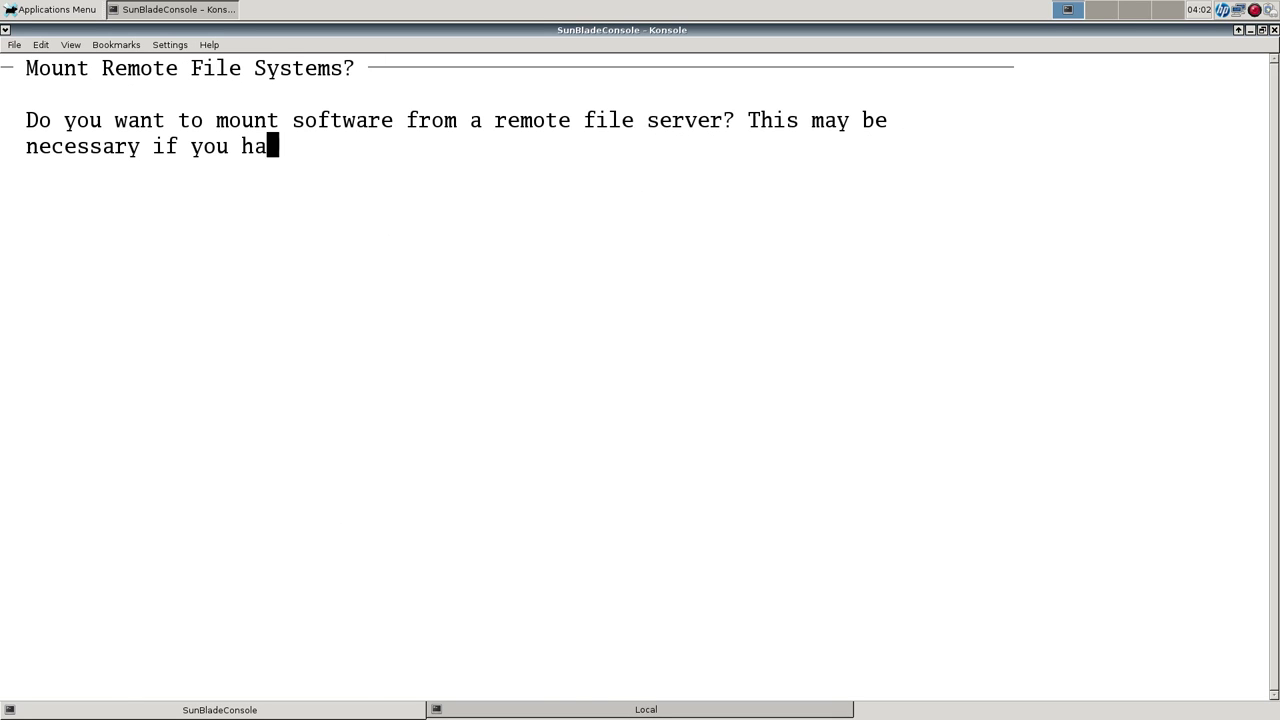
pyautogui.press('F2')
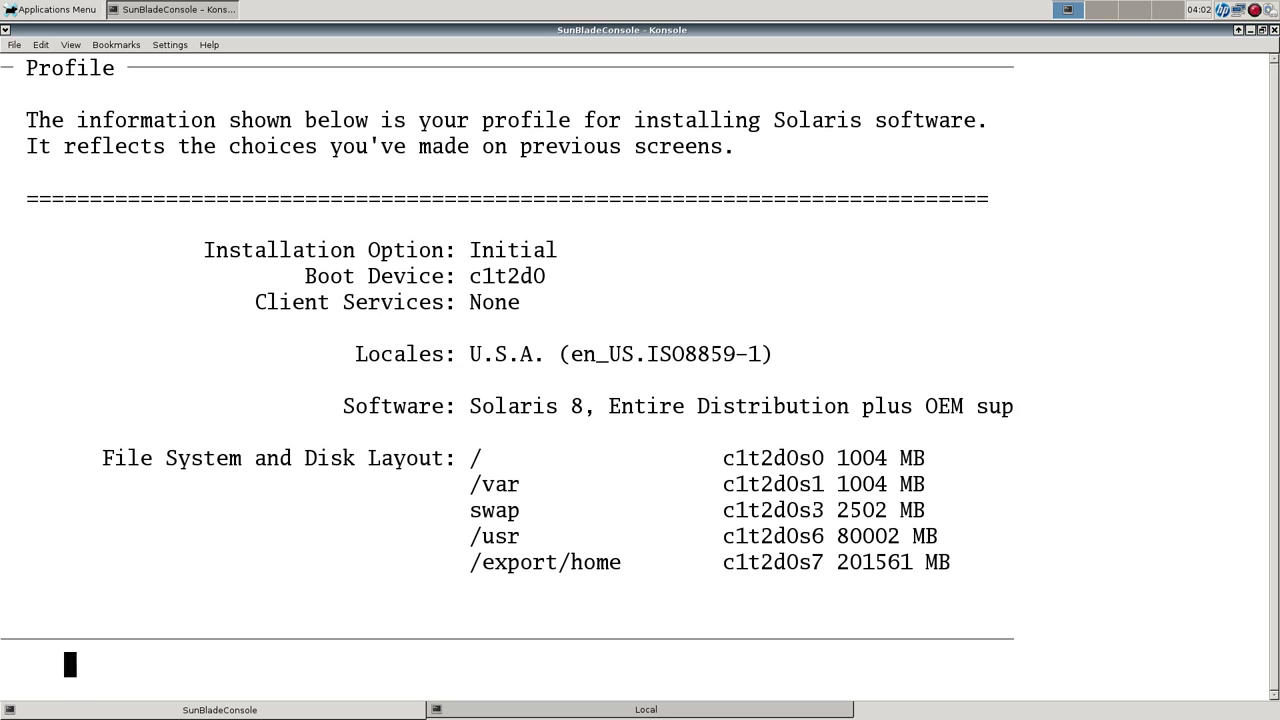
pyautogui.press('F2')
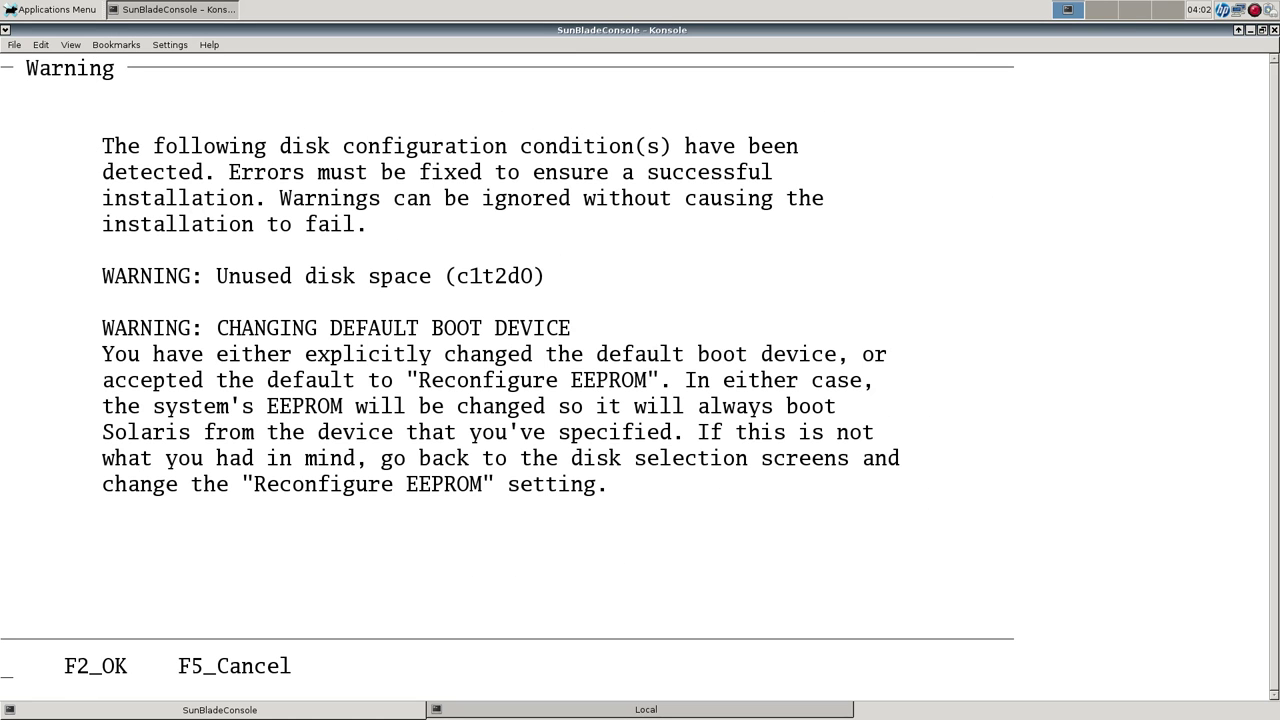
# Acknowledge the disk warnings and begin installation with Auto Reboot enabled.
pyautogui.press('F2')
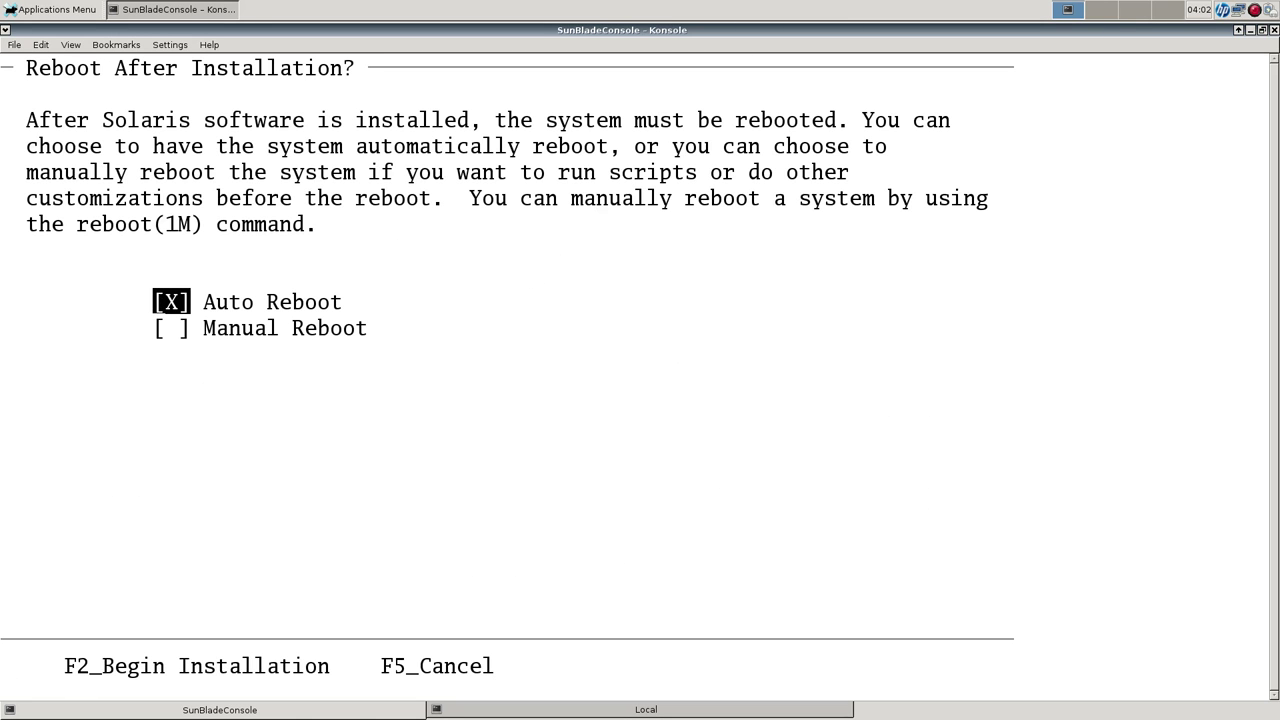
pyautogui.press('F2')
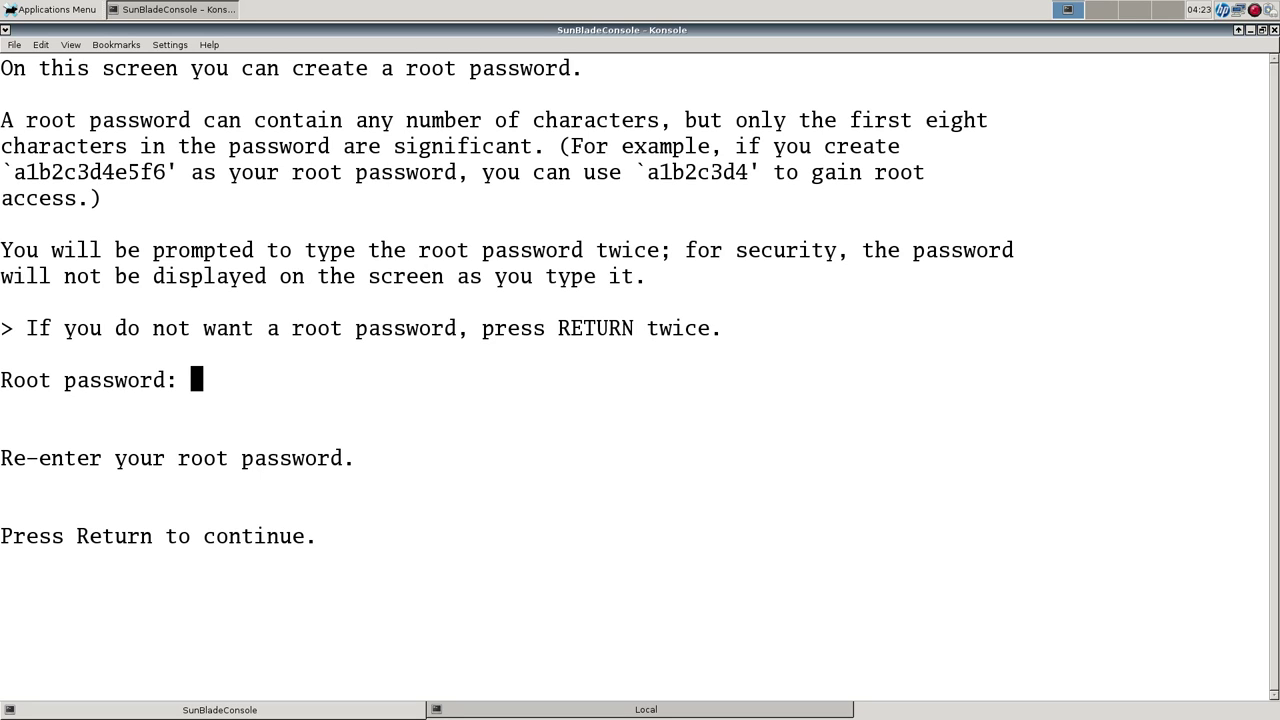
# Accept the root password prompt so the installer moves on to the Software 2 of 2 media choice.
pyautogui.press('Return')
pyautogui.press('Return')
pyautogui.press('Return')
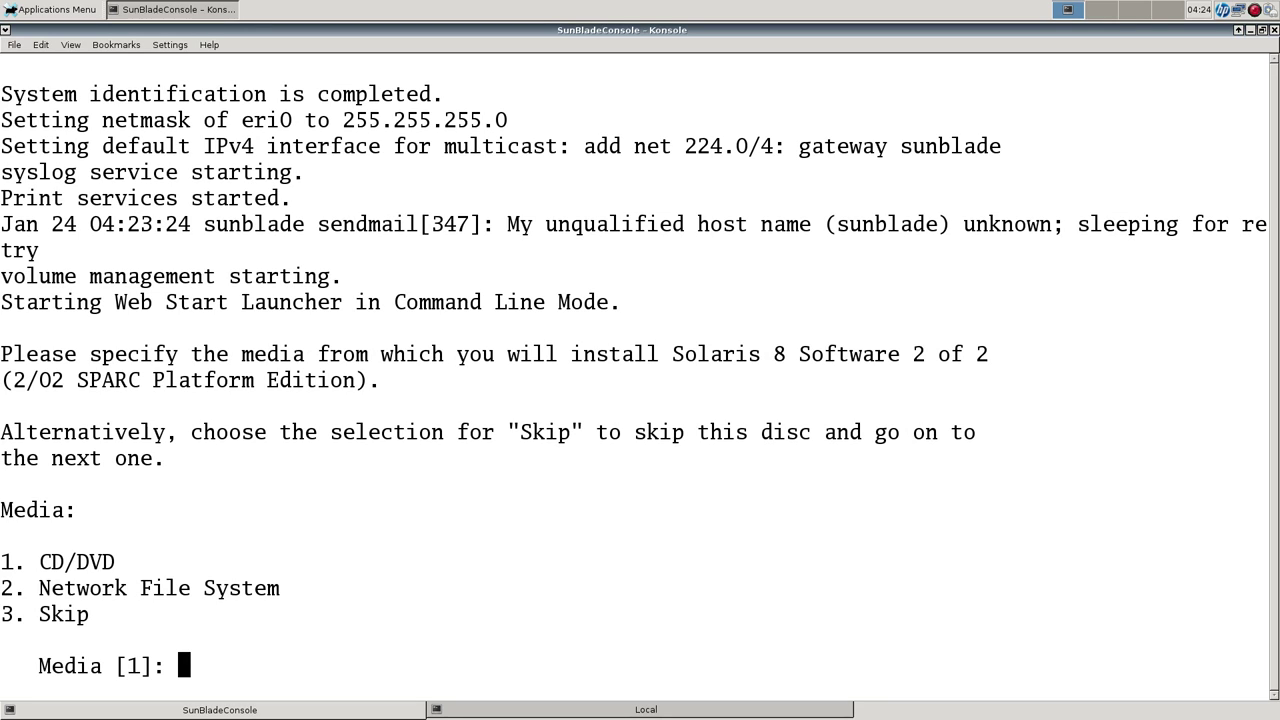
# Choose CD/DVD as the media for Software 2 of 2 and confirm the disc is inserted.
pyautogui.press('Return')
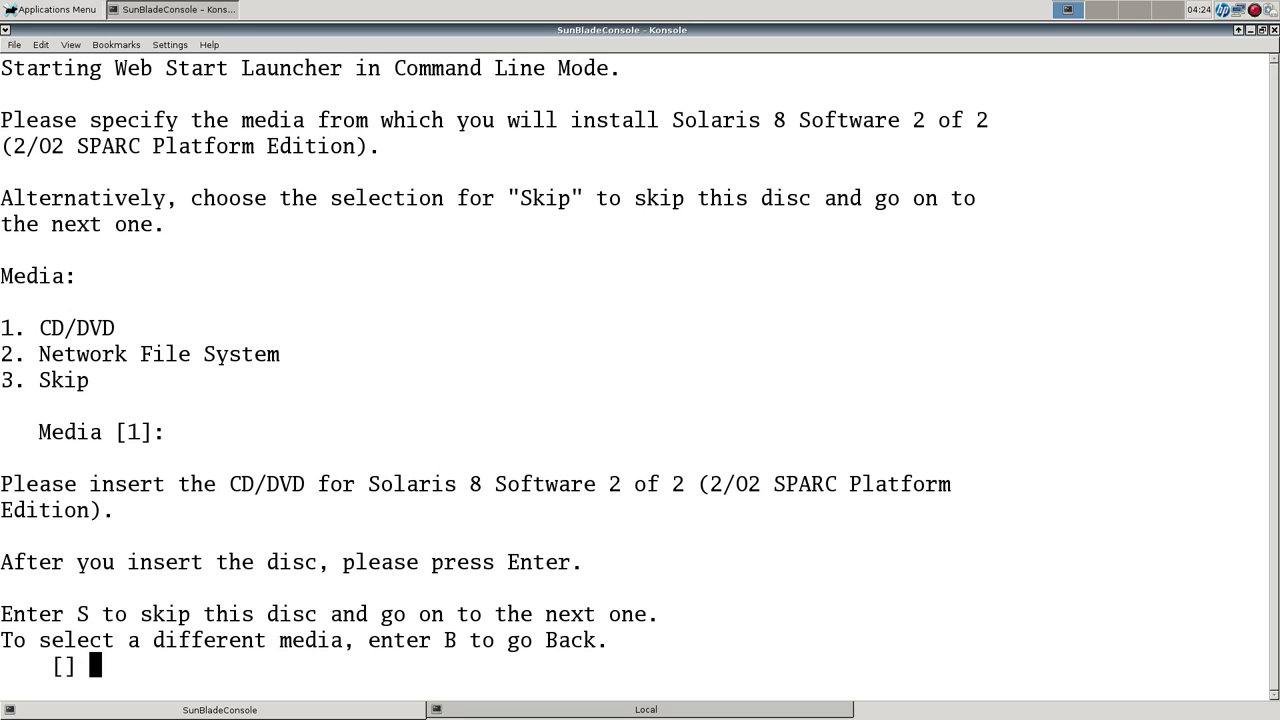
pyautogui.press('Return')
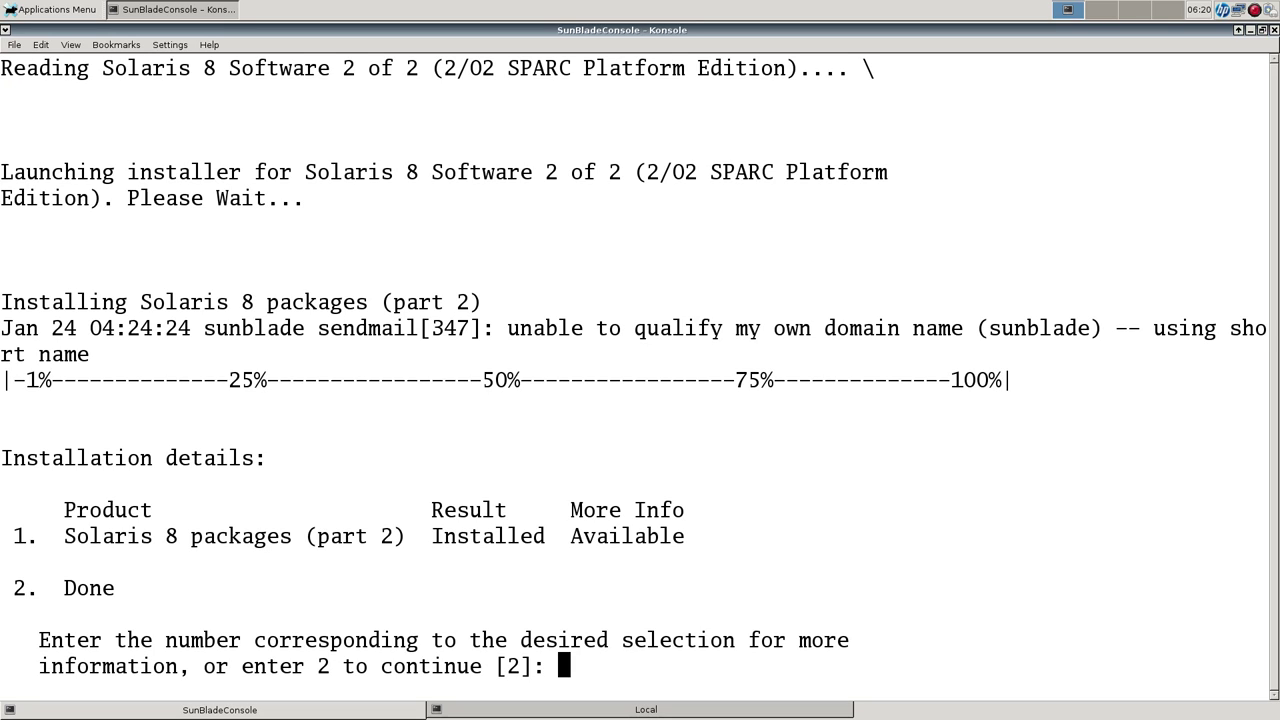
# Accept the default 2 at the installation details prompt, then reboot the SunBlade.
pyautogui.press('Return')
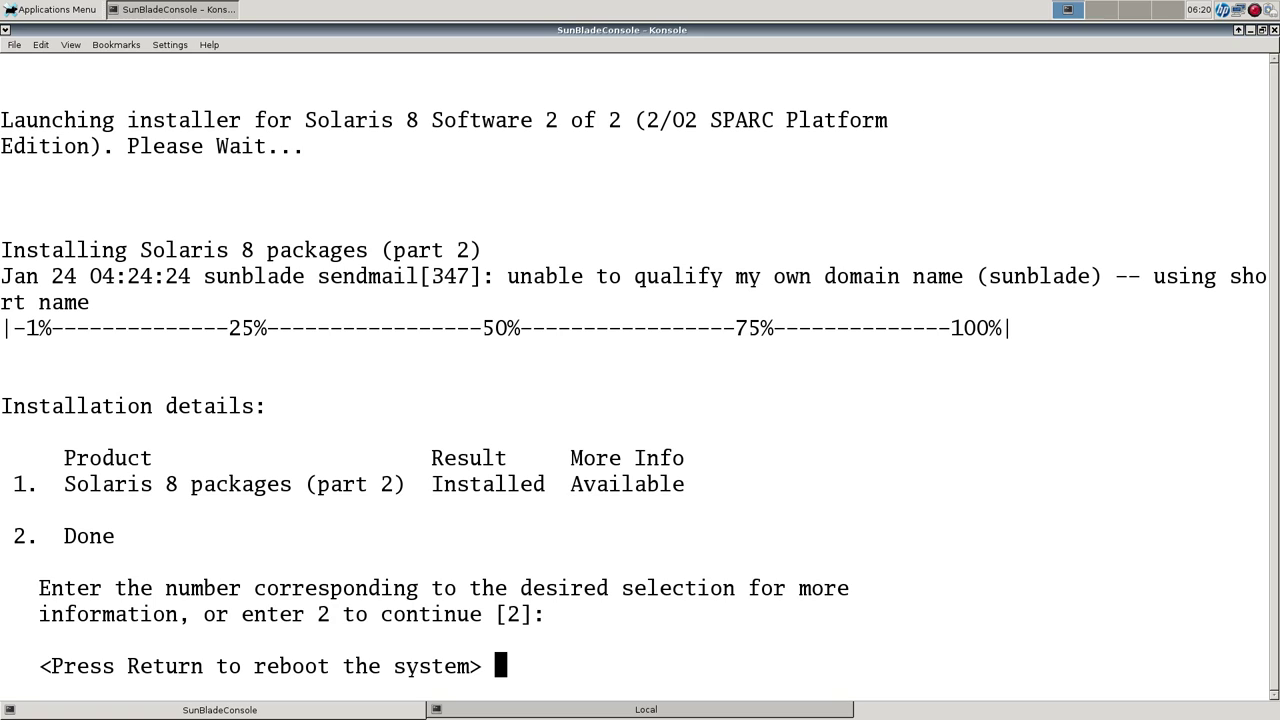
pyautogui.press('Return')
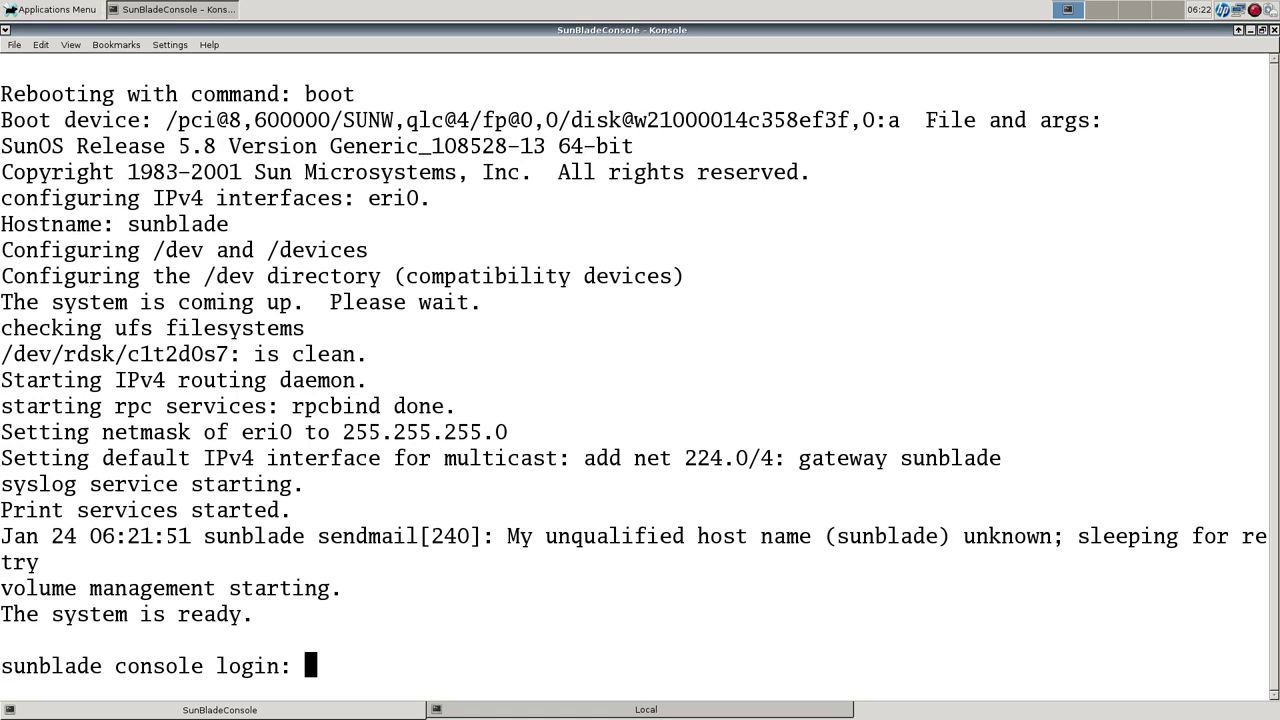
# Log in as root on the SunBlade console and get to a fresh shell prompt.
pyautogui.write('root')
pyautogui.press('Return')
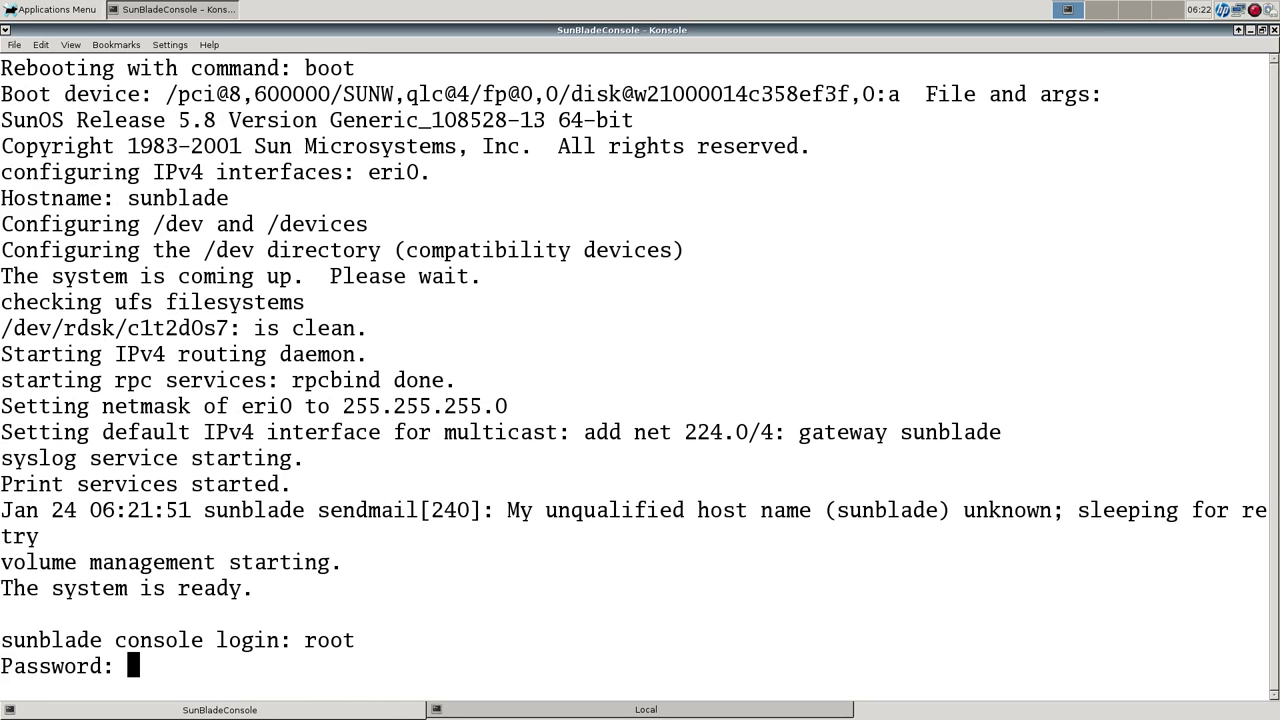
pyautogui.press('Return')
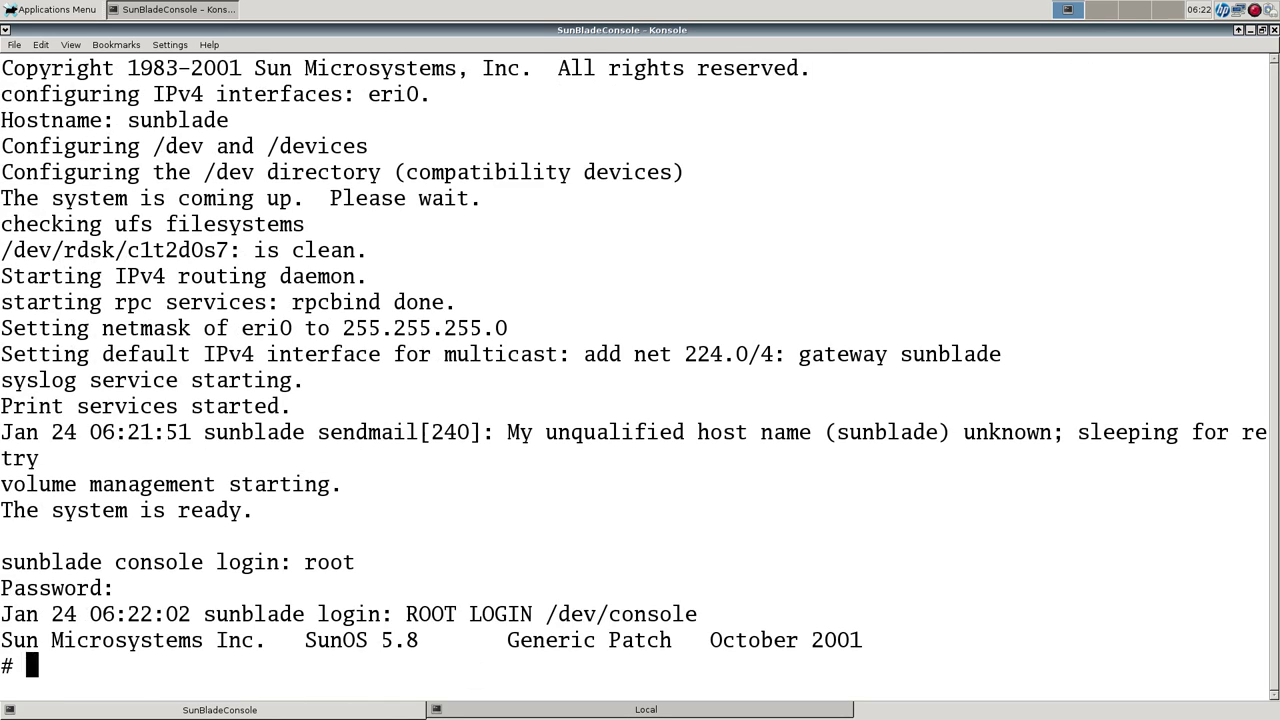
pyautogui.write('use')
pyautogui.press('BackSpace')
pyautogui.press('BackSpace')
pyautogui.press('Return')
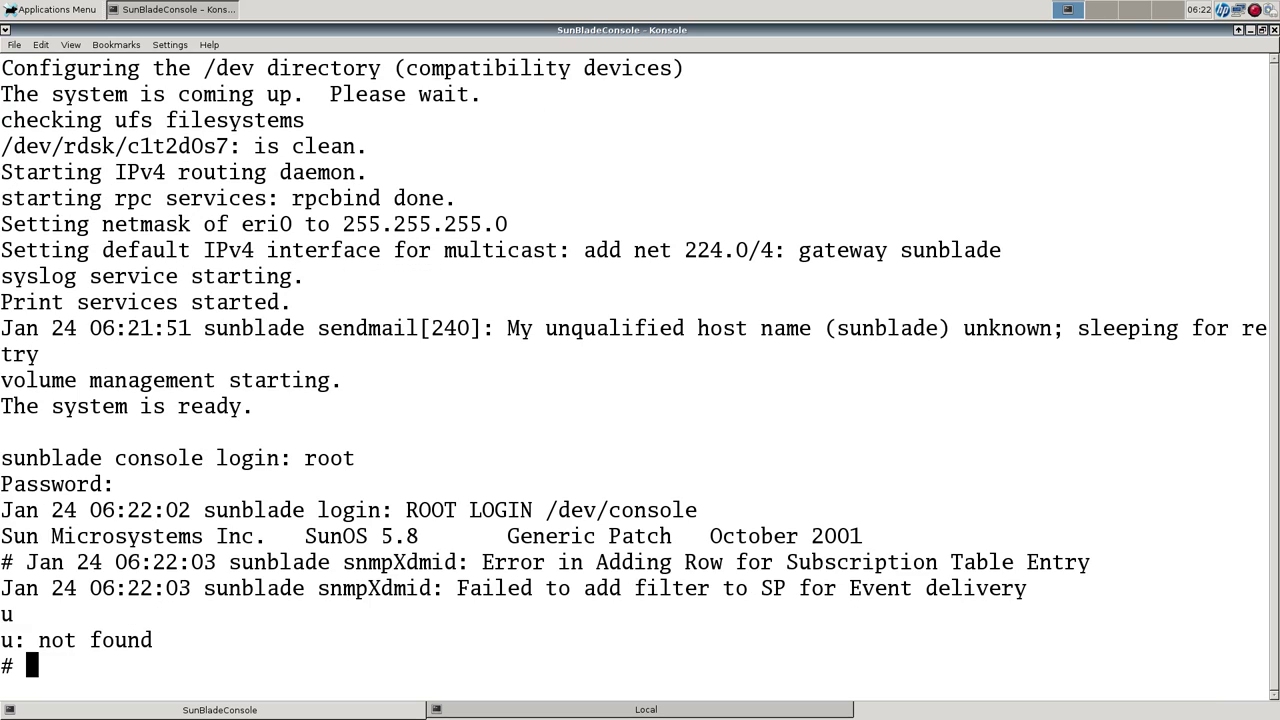
pyautogui.press('Return')
# Clear the screen, view the kernel boot messages with dmesg, then stop the output.
pyautogui.write('clear')
pyautogui.press('Return')
pyautogui.write('dme')
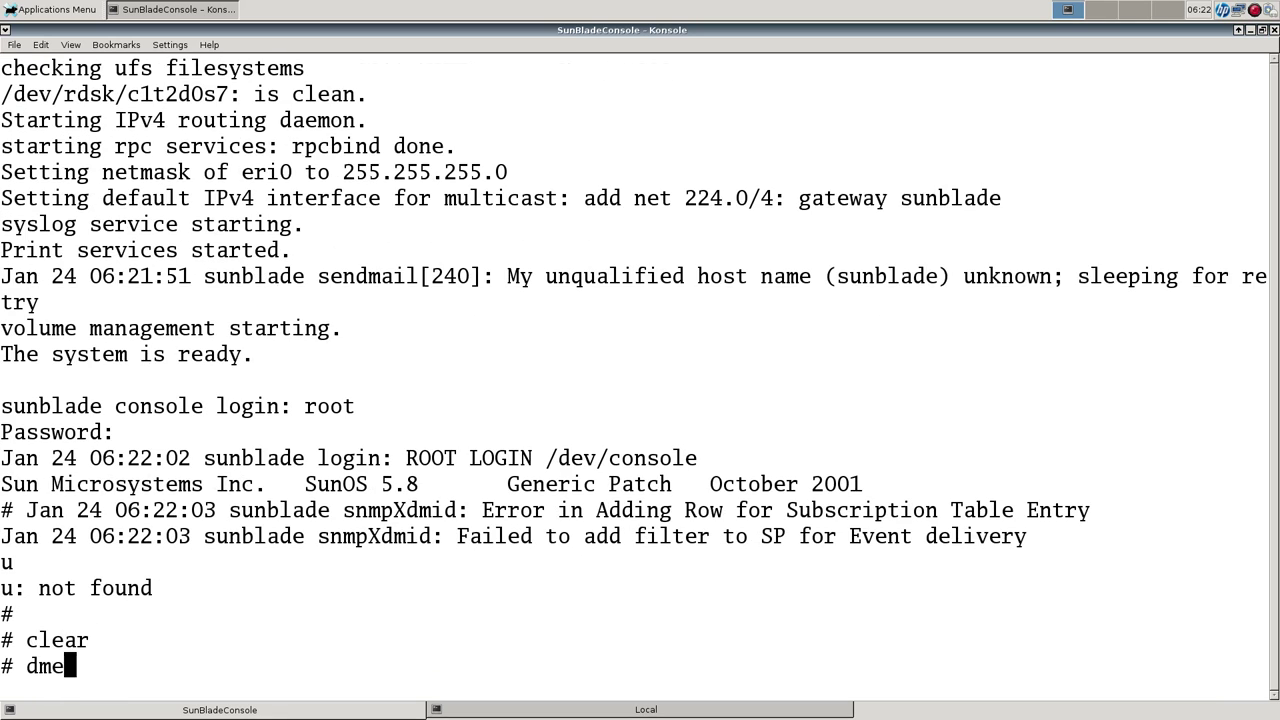
pyautogui.write('sg')
pyautogui.press('Return')
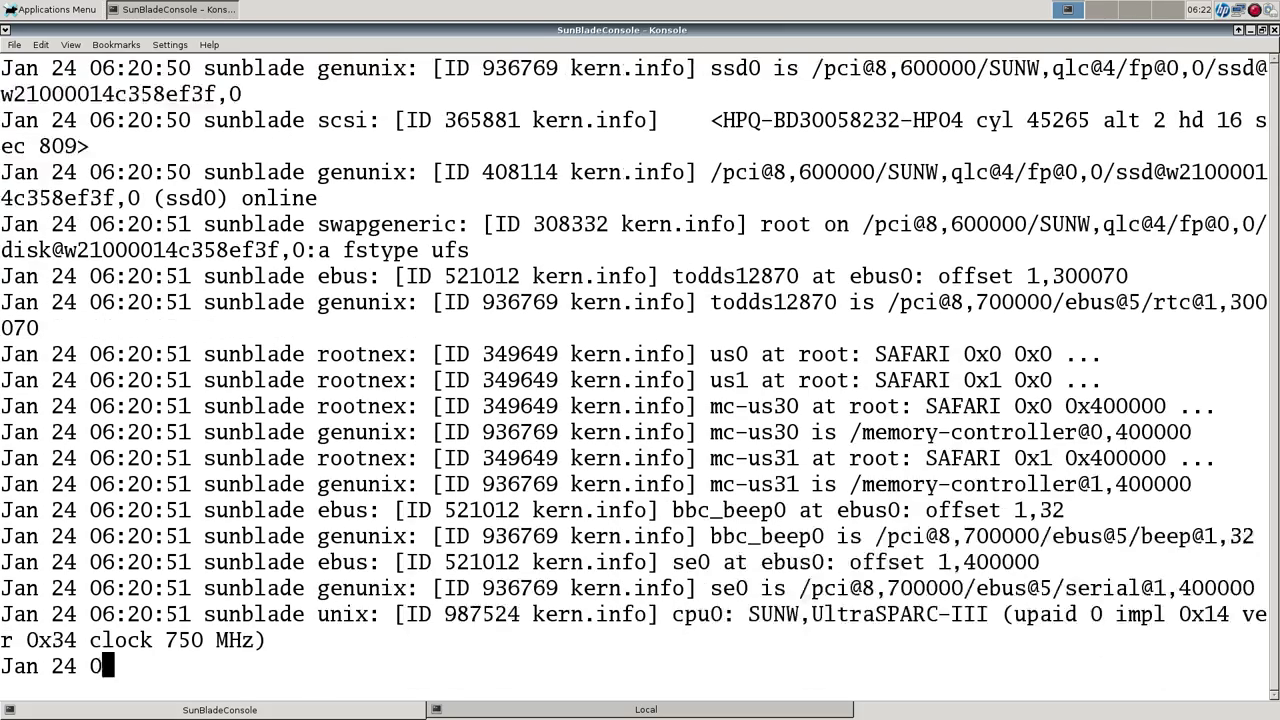
pyautogui.hotkey('ctrl', 'c')
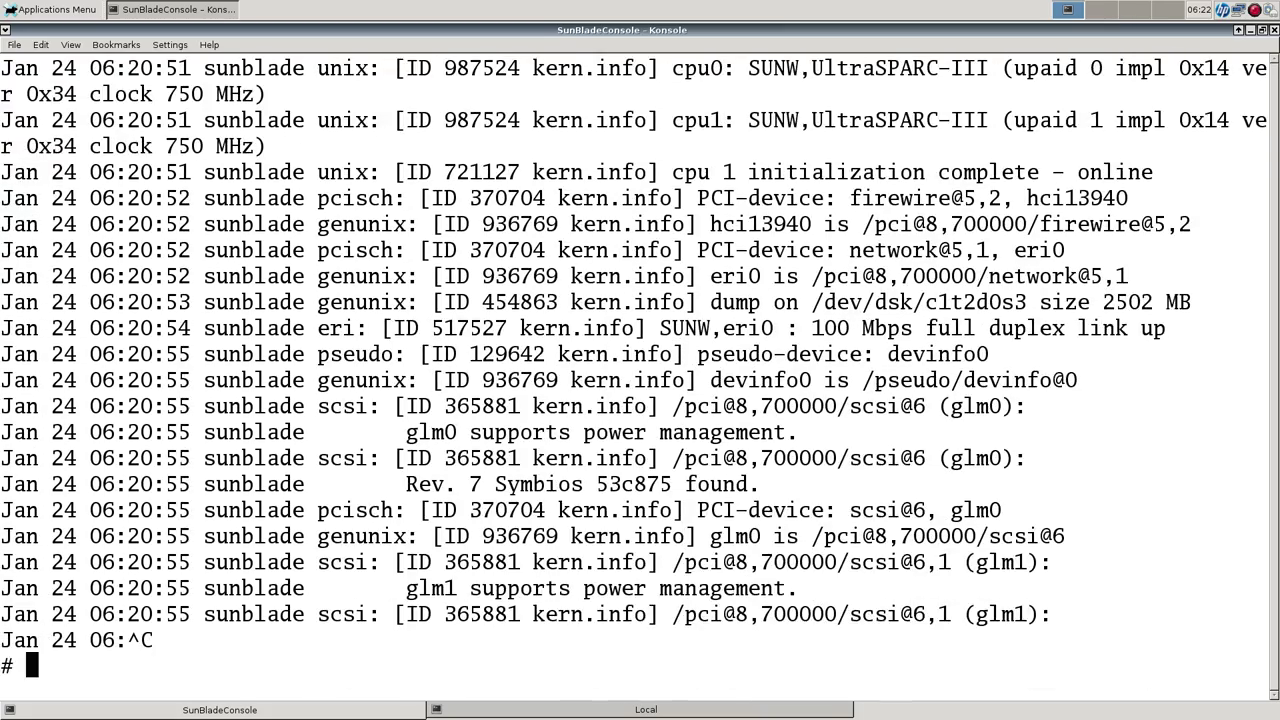
# Try df -h, which is rejected, then list filesystem usage in kilobytes with df -k.
pyautogui.write('df -h')
pyautogui.press('Return')
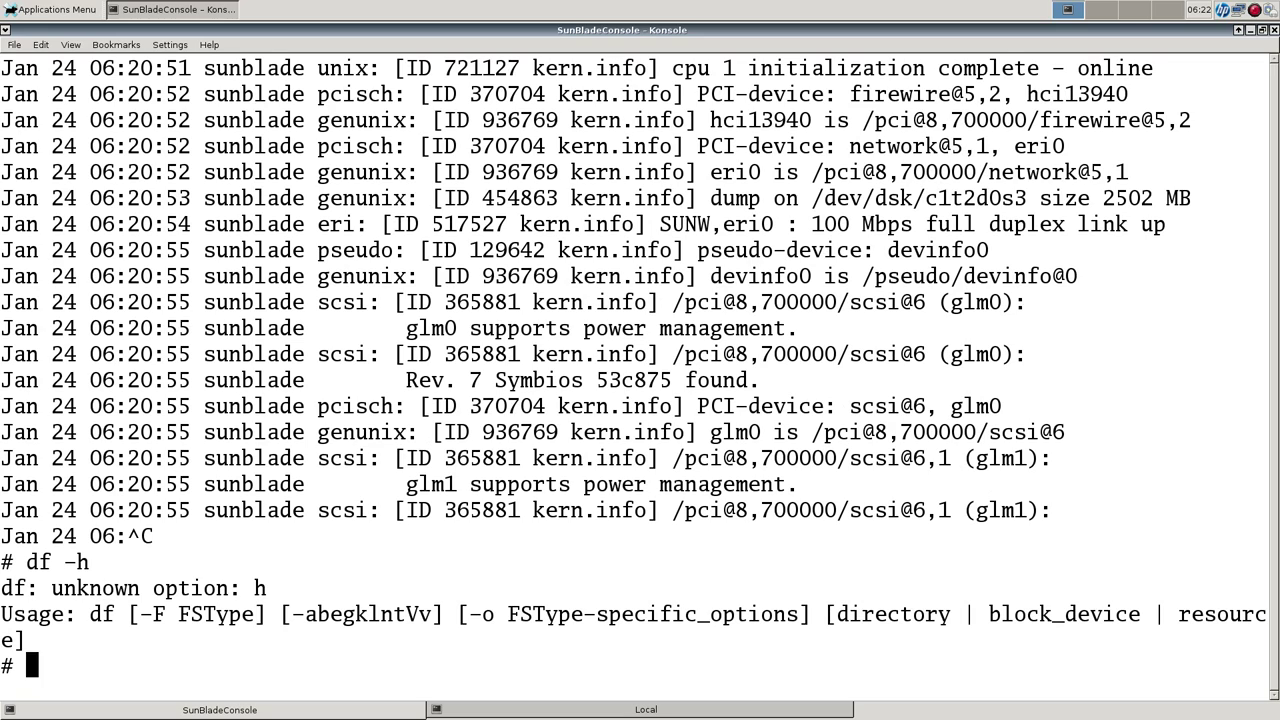
pyautogui.write('df -k')
pyautogui.press('Return')
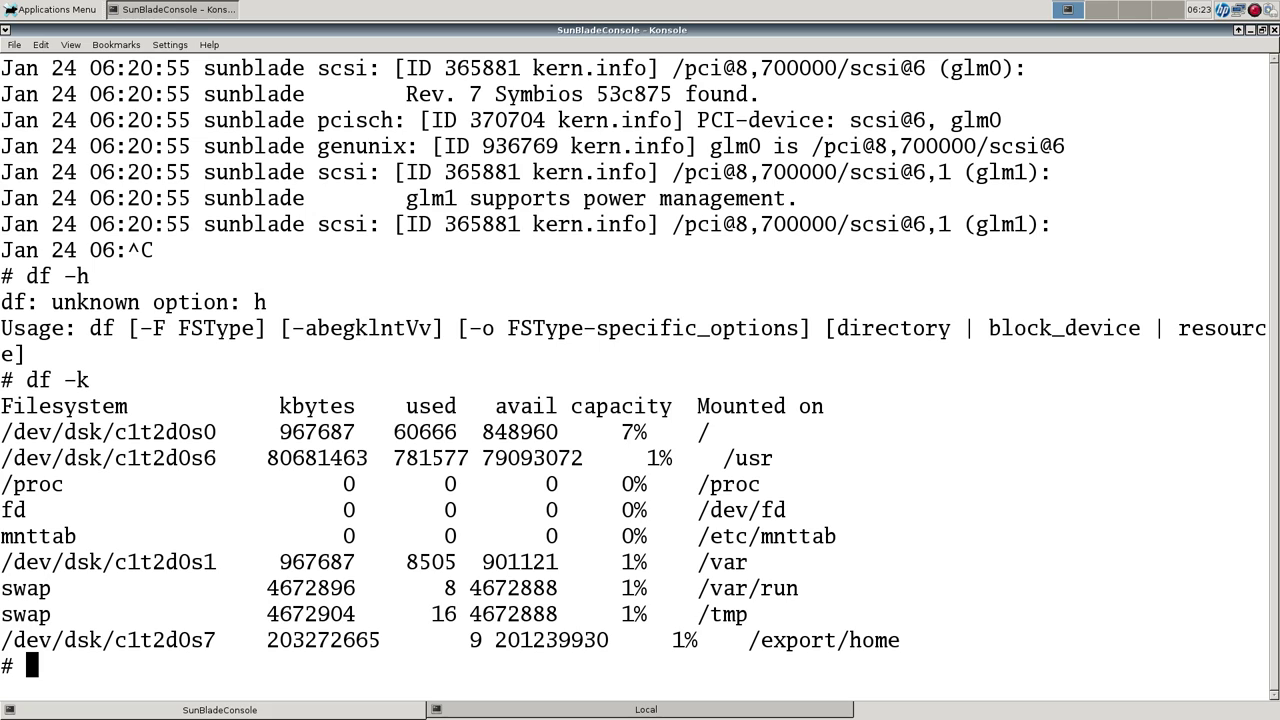
# Try changing into /usr/sfw, which doesn't exist, then clear the screen.
pyautogui.write('cd /usr/sfw')
pyautogui.press('Return')
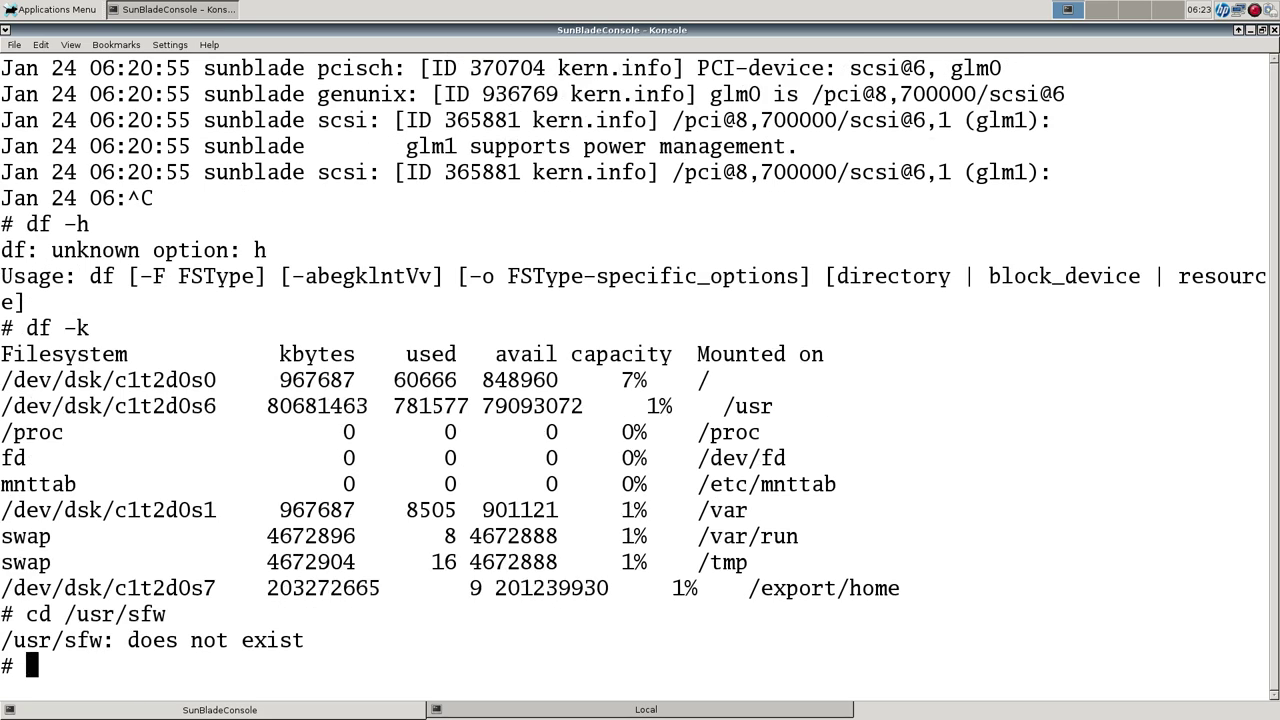
pyautogui.write('clear')
pyautogui.press('Return')
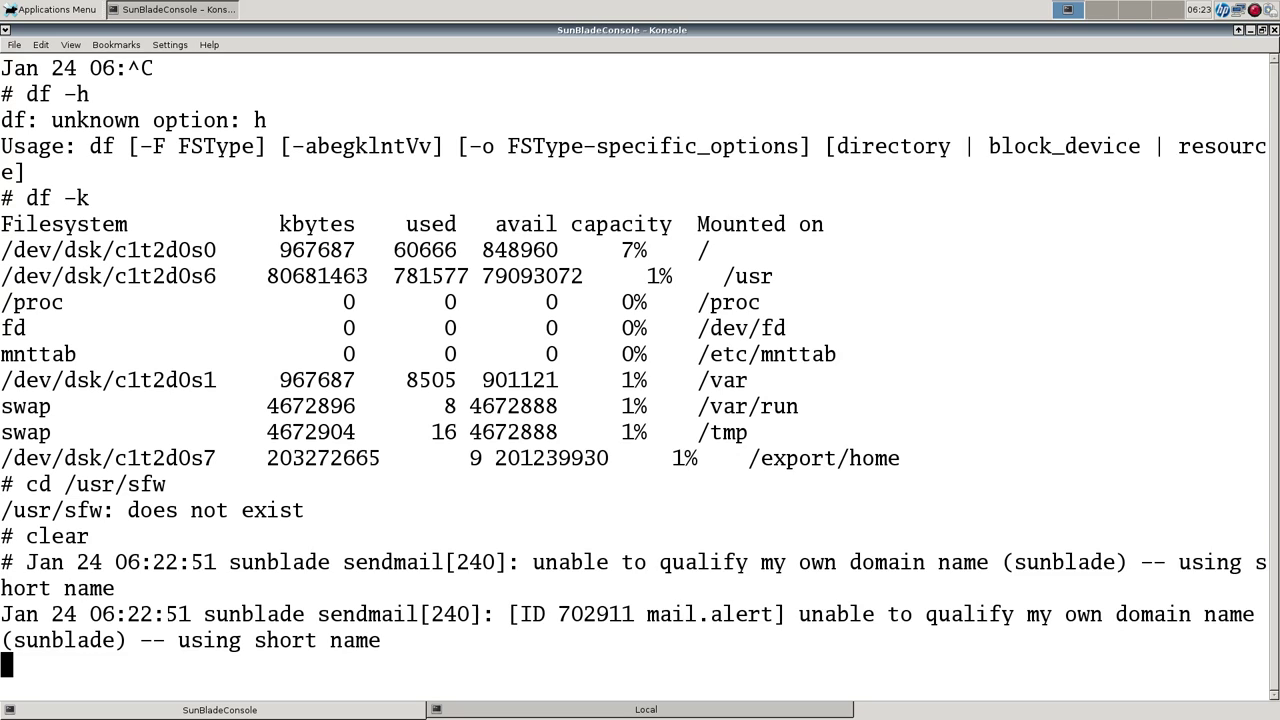
pyautogui.press('Return')
# Clear the screen and create user demo with home /export/home/demo using useradd -m.
pyautogui.write('clear')
pyautogui.press('Return')
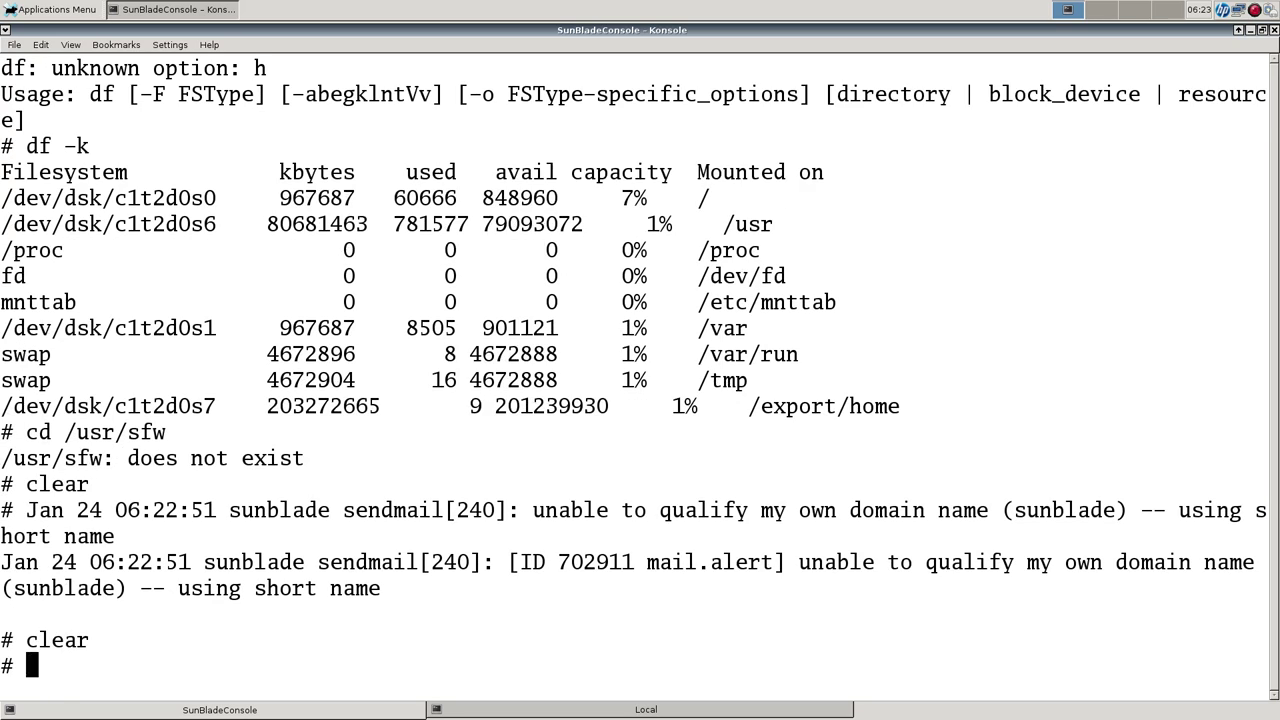
pyautogui.write('user')
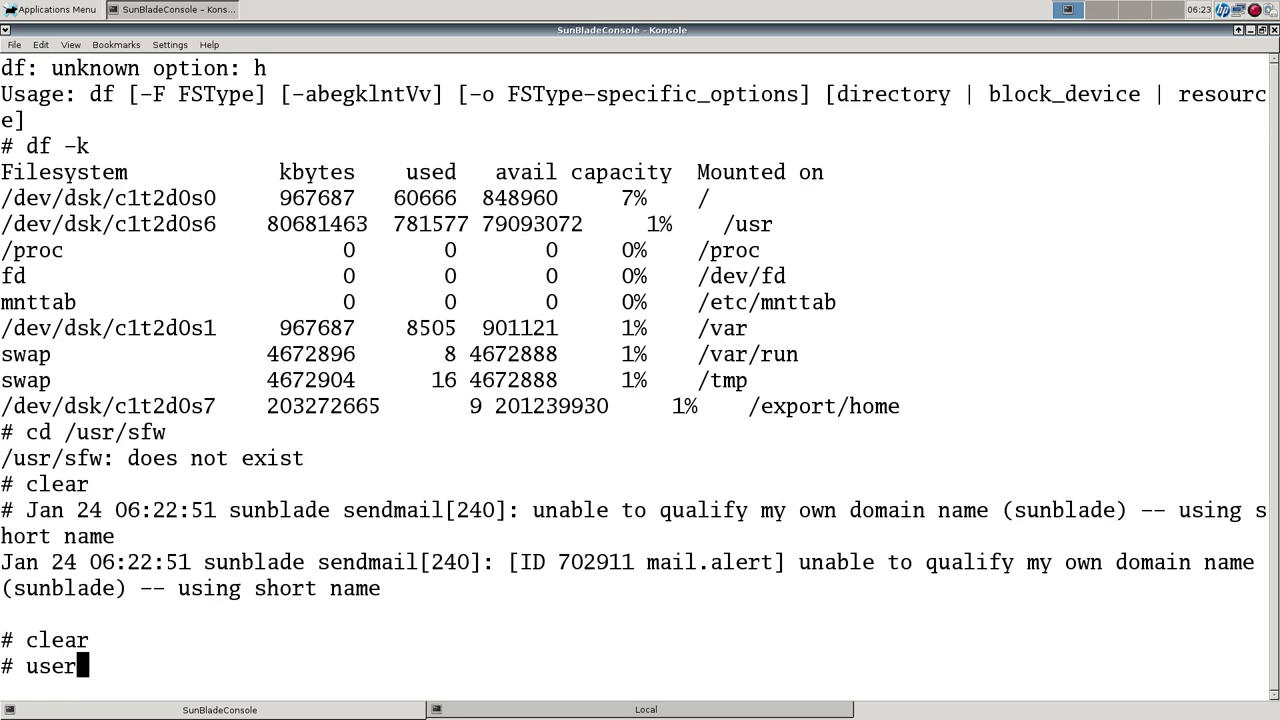
pyautogui.write('add -m -d ')
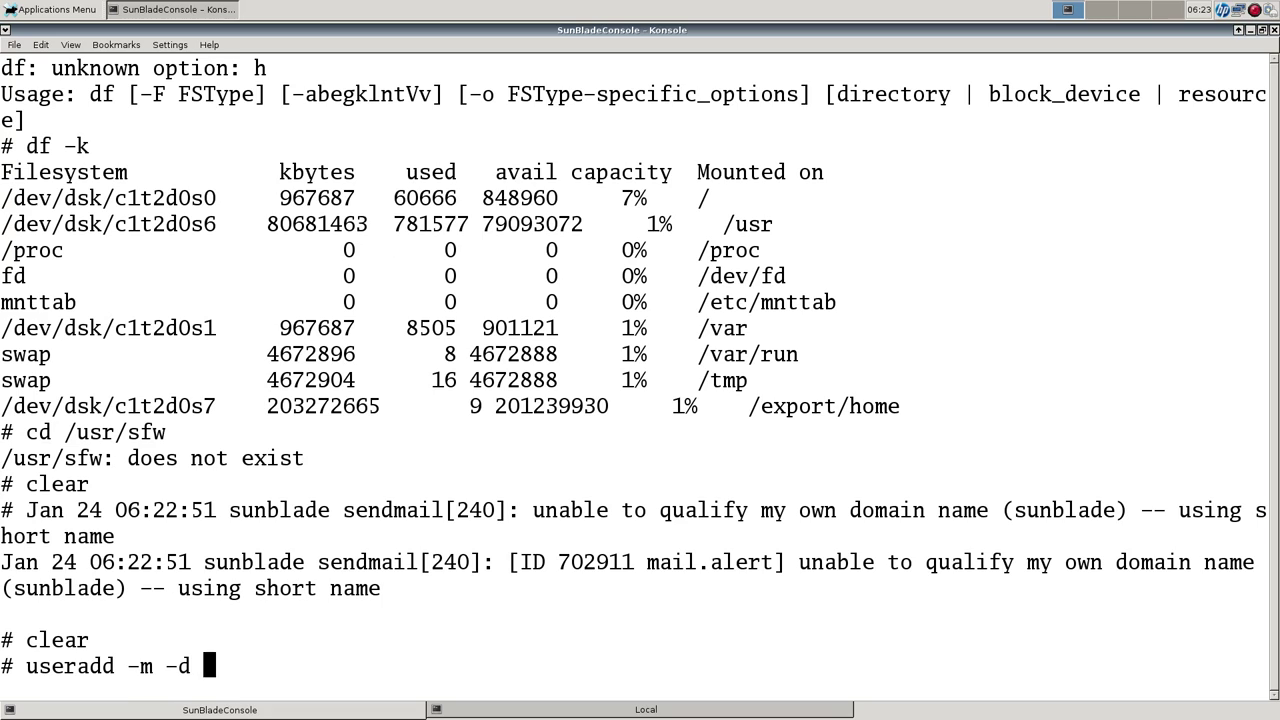
pyautogui.write('/export/home/demo demo')
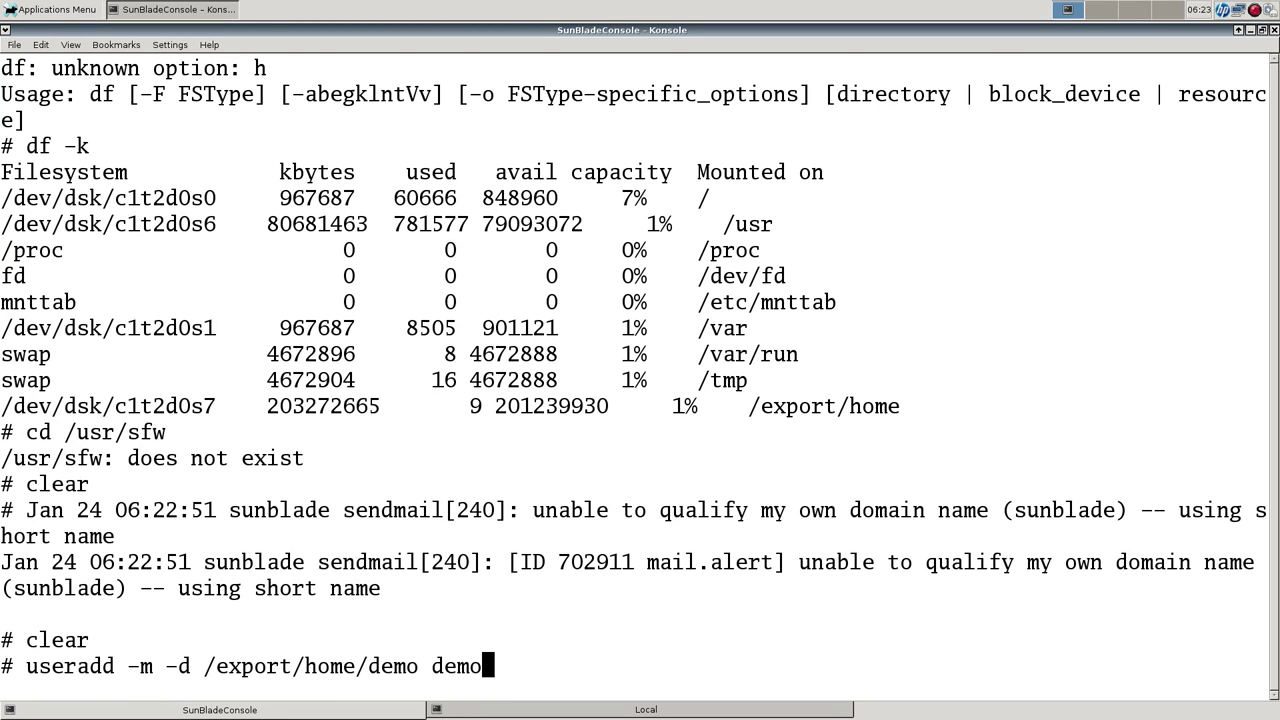
pyautogui.press('Return')
# Set a password for demo with passwd, entering the new password twice.
pyautogui.write('passwd demo')
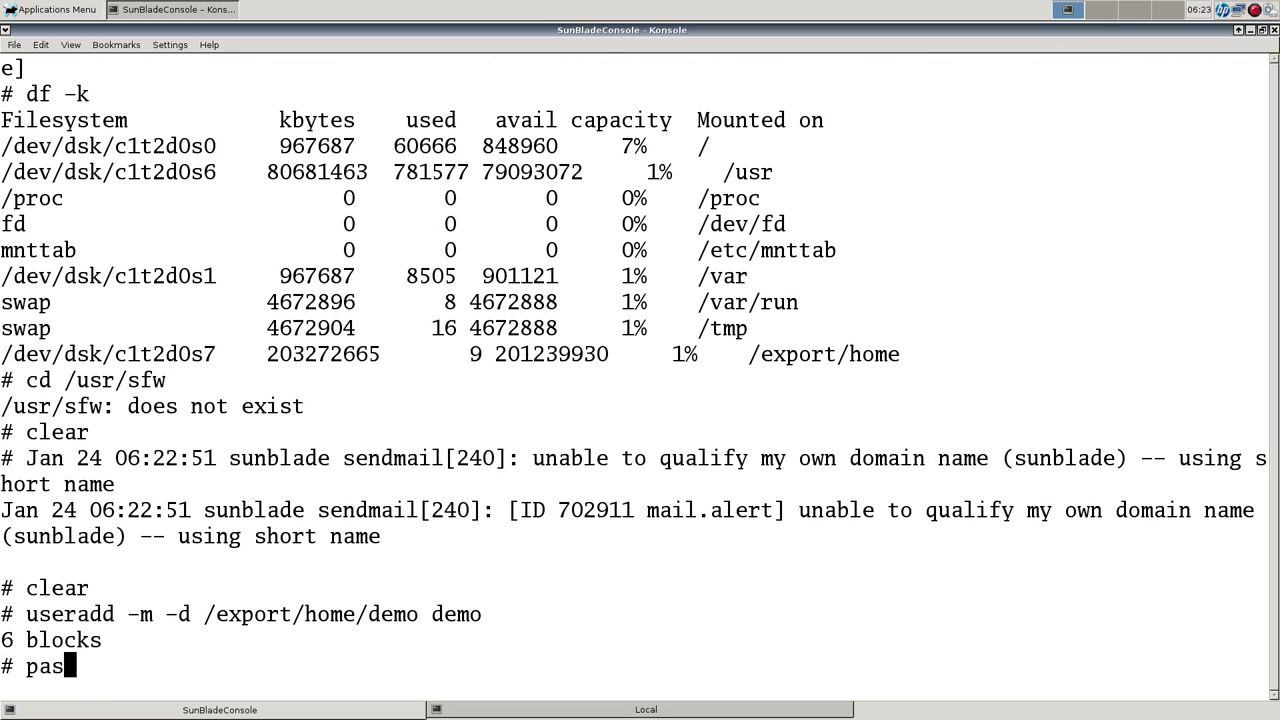
pyautogui.press('Return')
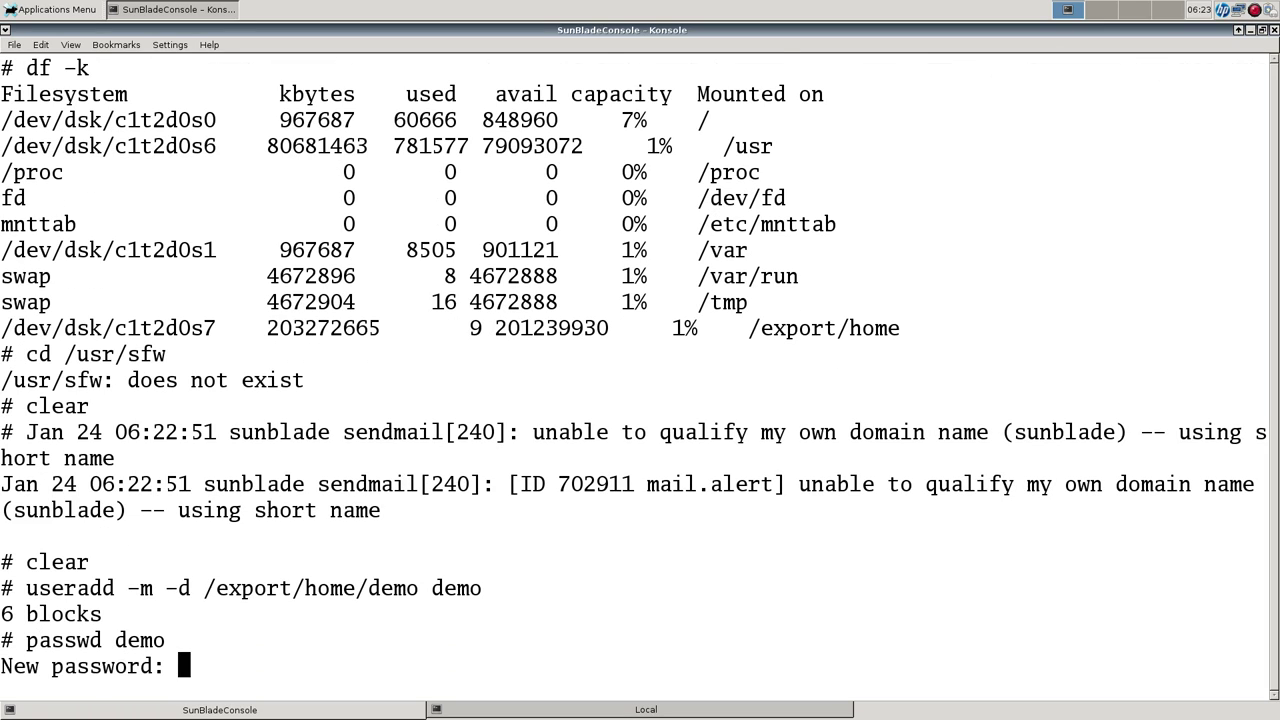
pyautogui.press('Return')
pyautogui.press('Return')
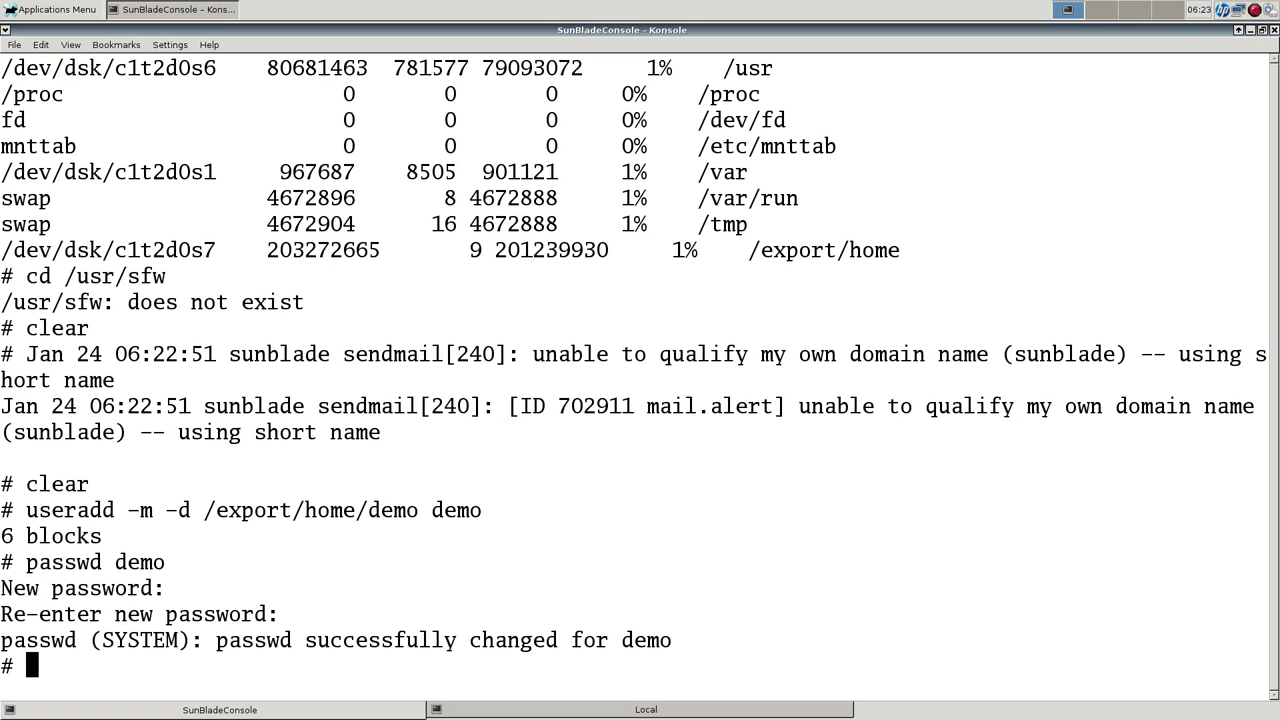
# From the local shell, attempt ssh to 192.168.1.223, which is refused.
pyautogui.hotkey('shift', 'Right')
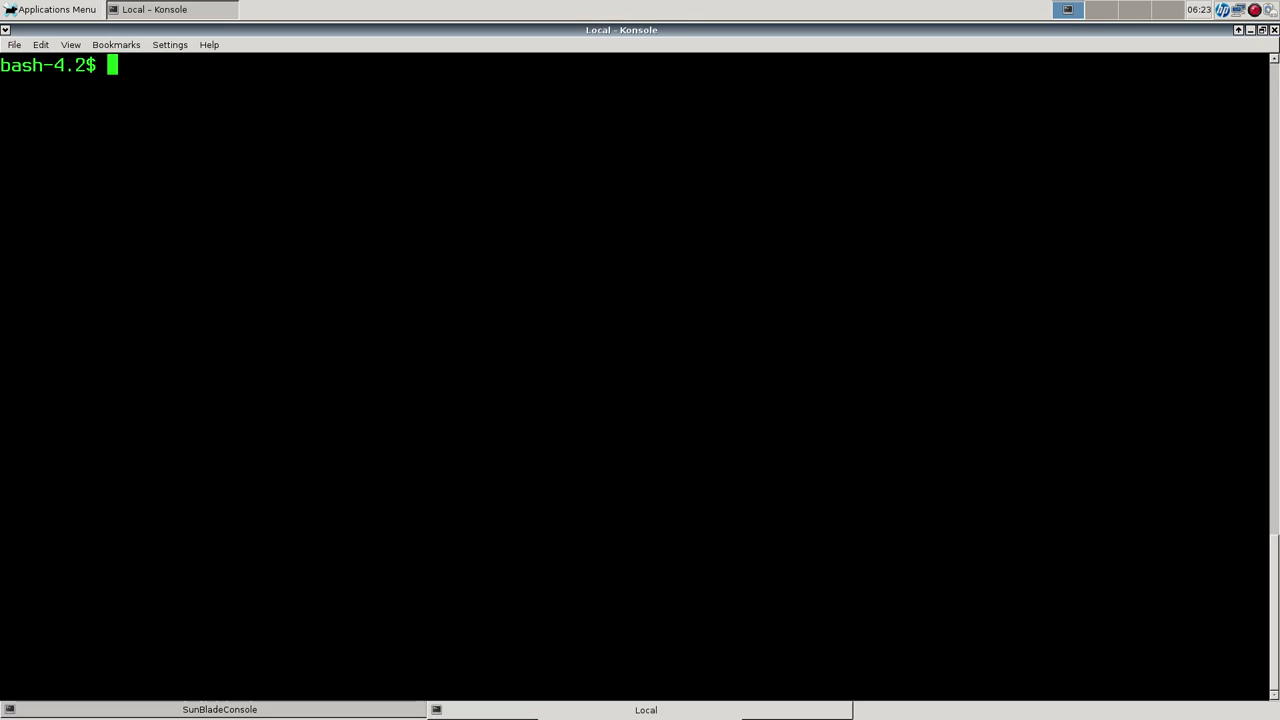
pyautogui.write('ssh 1')
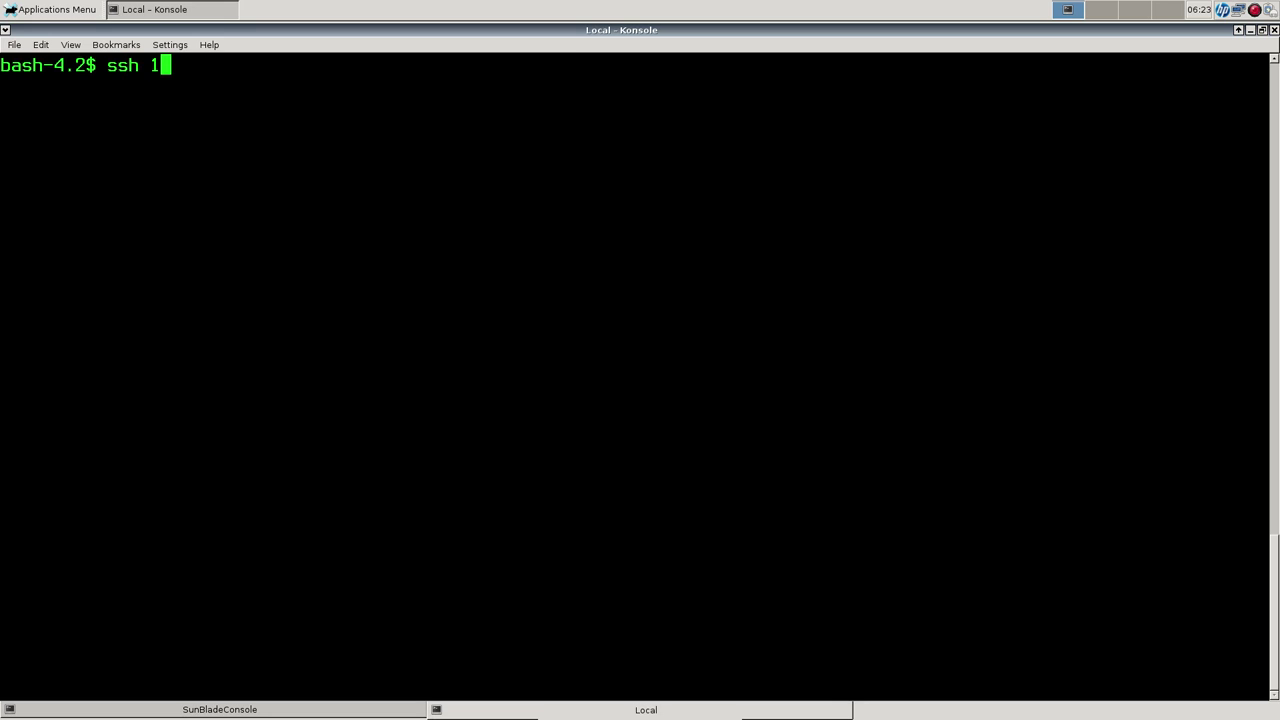
pyautogui.write('92.1')
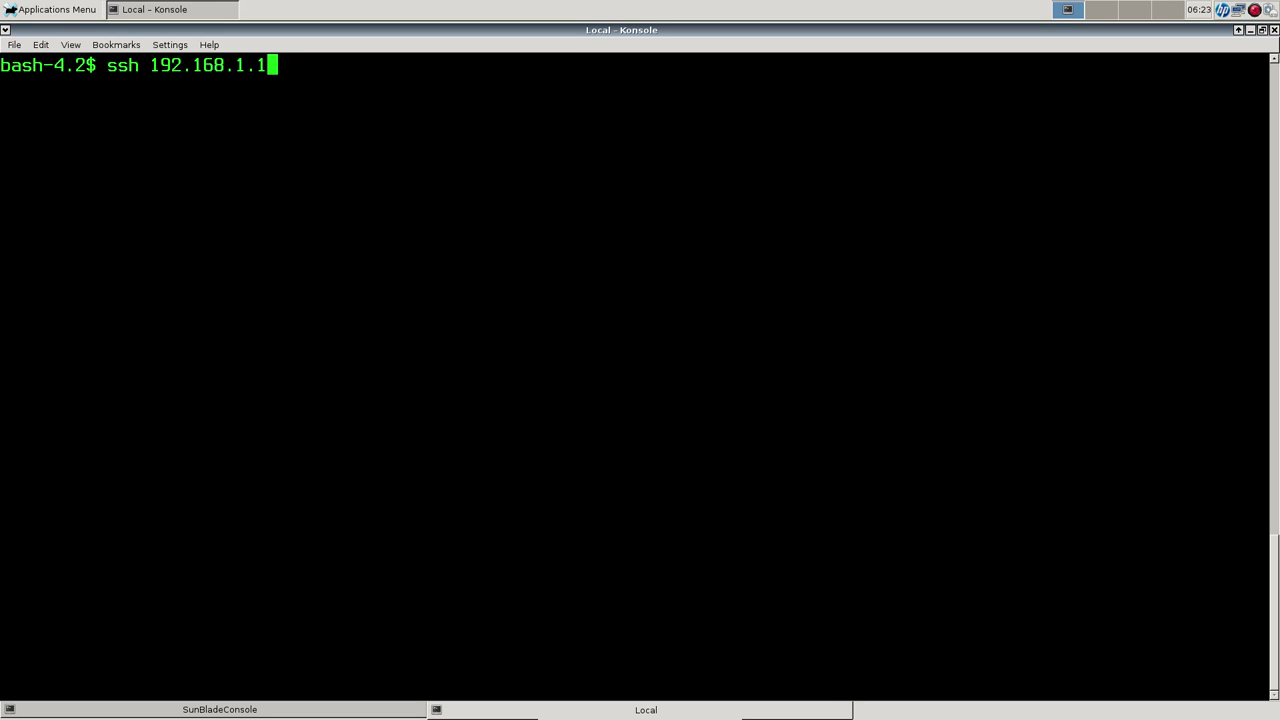
pyautogui.write('68.1.223')
pyautogui.press('Return')
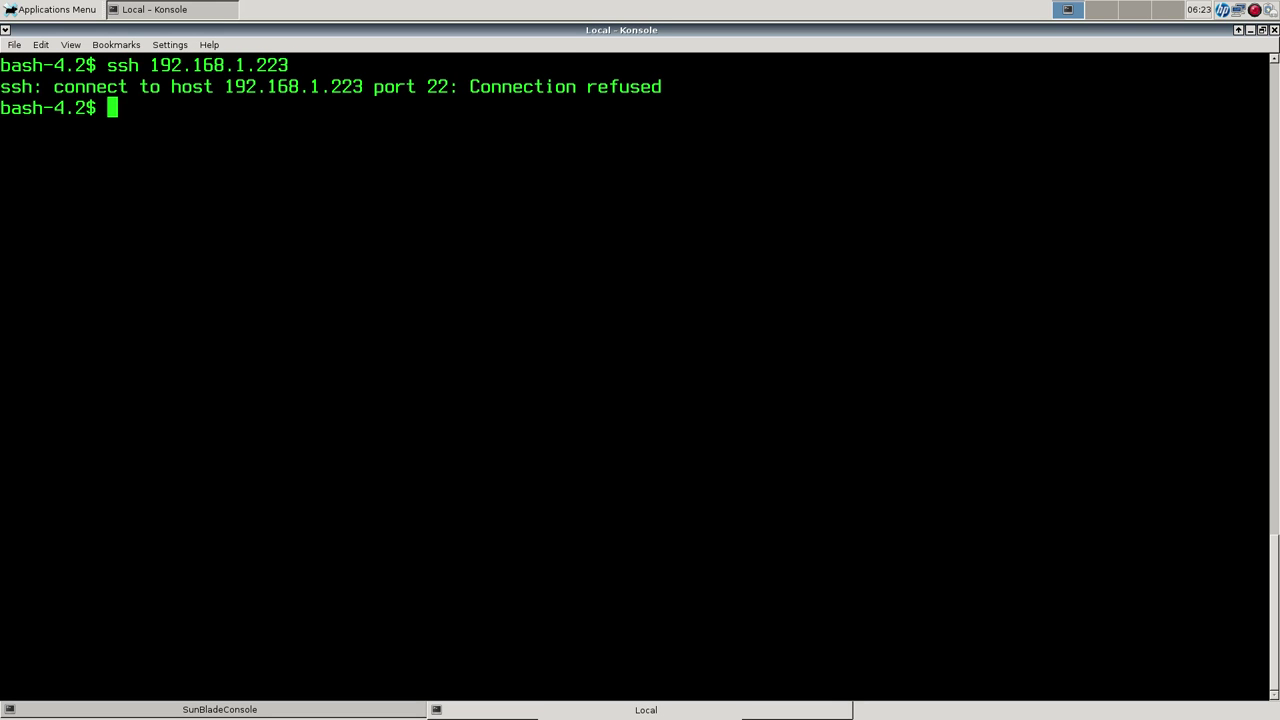
pyautogui.hotkey('shift', 'Left')
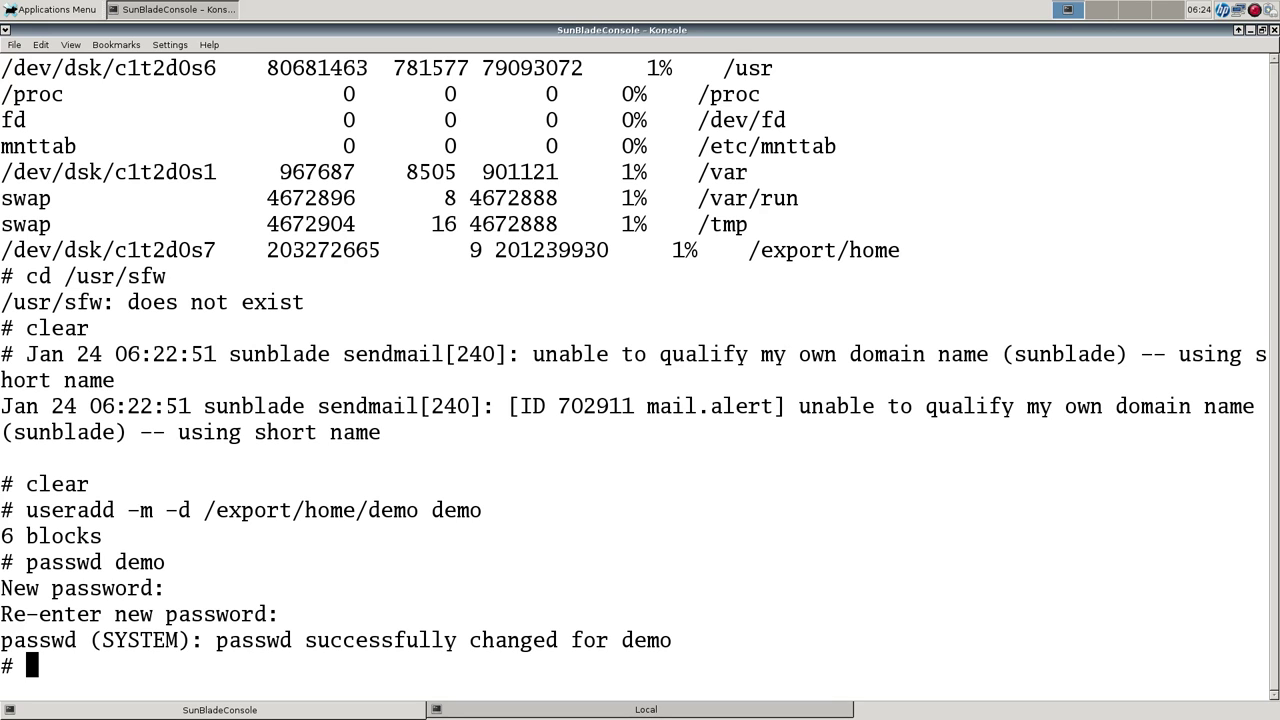
pyautogui.hotkey('shift', 'Right')
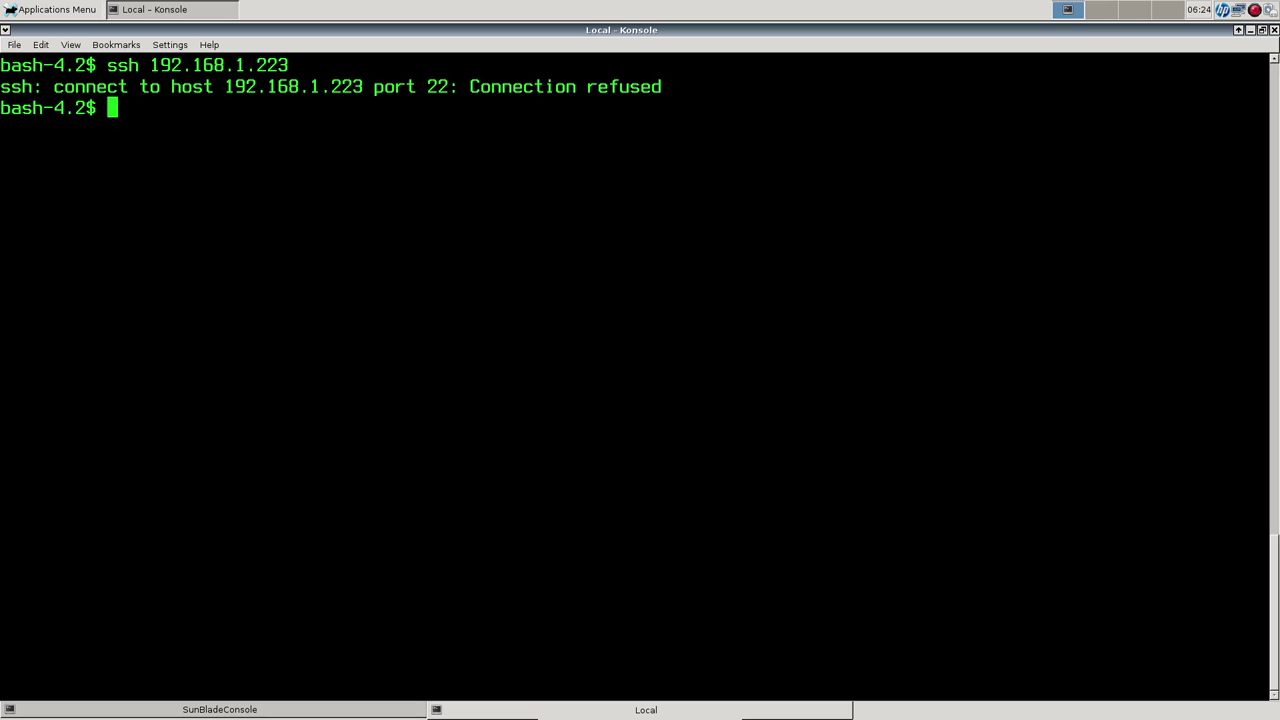
# Telnet to 192.168.1.223 and log in as demo.
pyautogui.write('telnet 192.1')
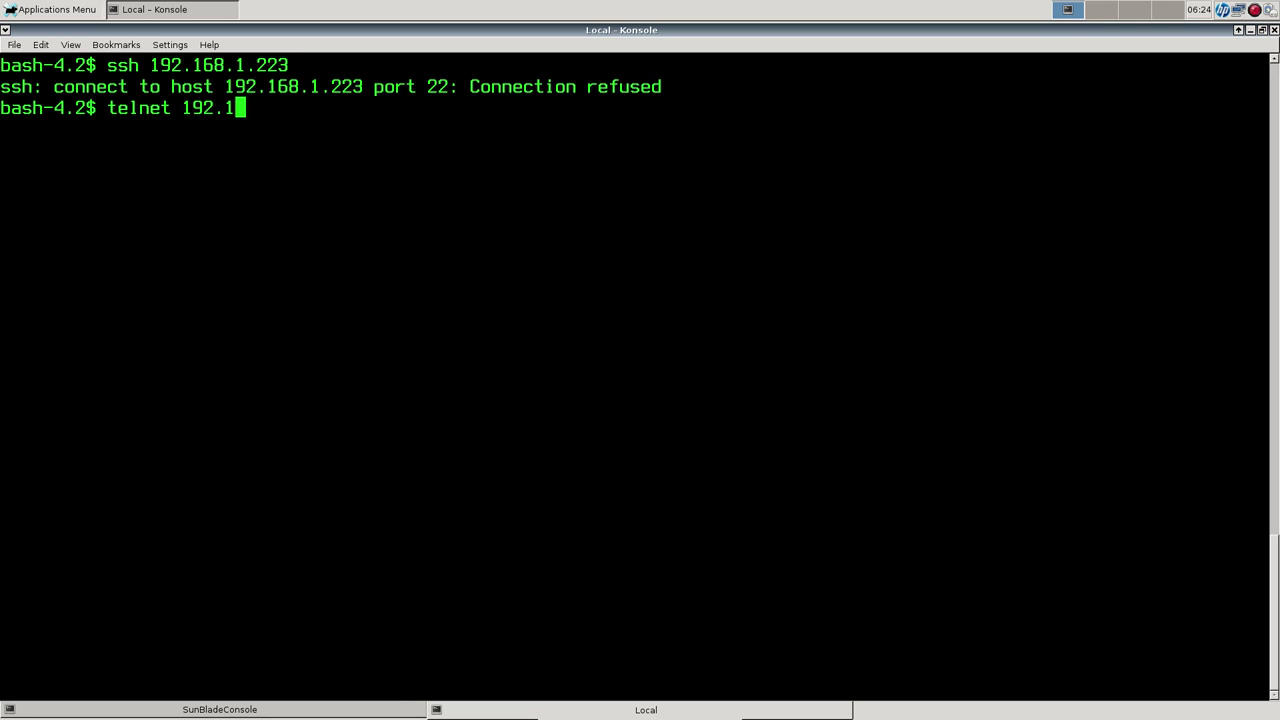
pyautogui.write('68.1.223')
pyautogui.press('Return')
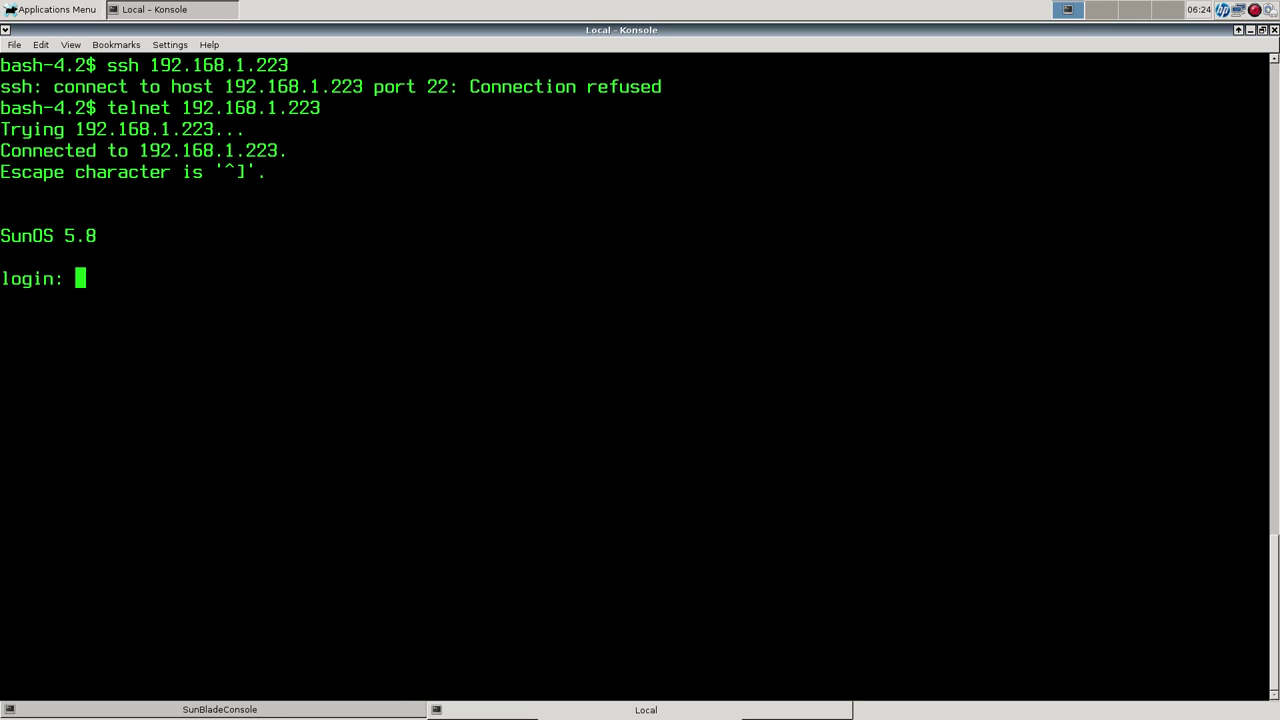
pyautogui.write('demo')
pyautogui.press('Return')
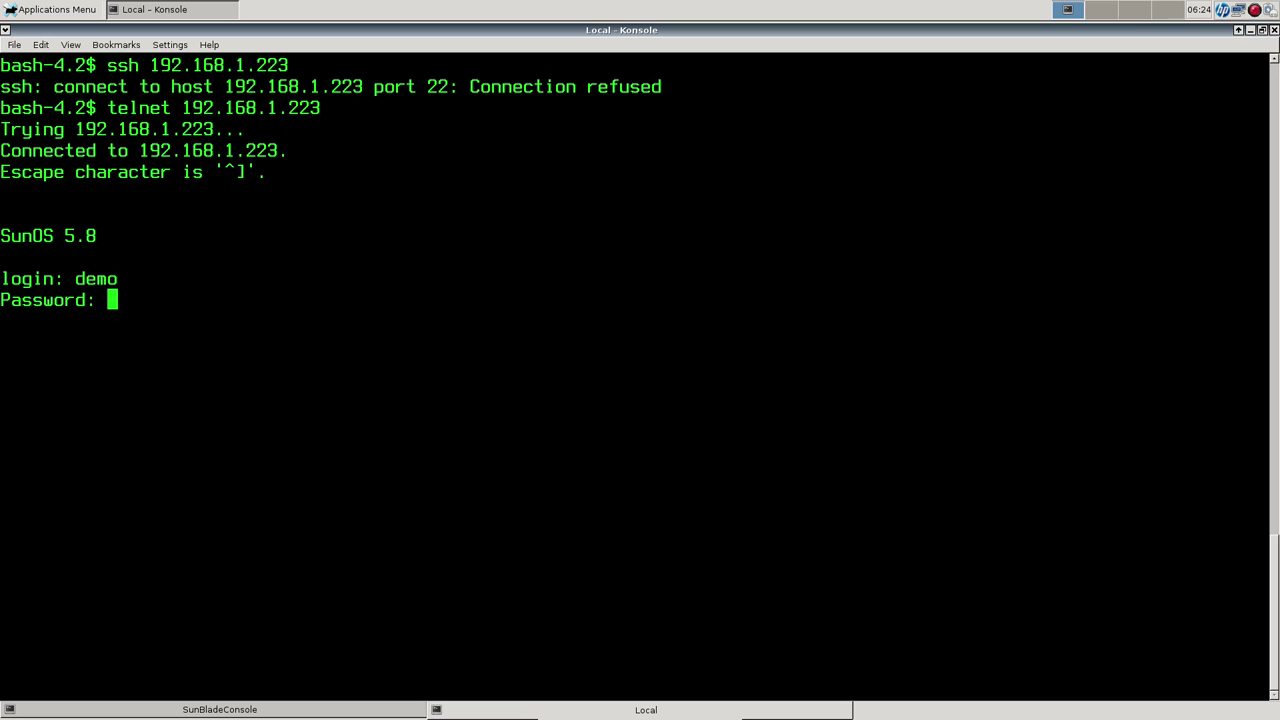
pyautogui.press('Return')
# Clear the remote screen, list the home directory with ls -CF, then end the telnet session.
pyautogui.write('clear')
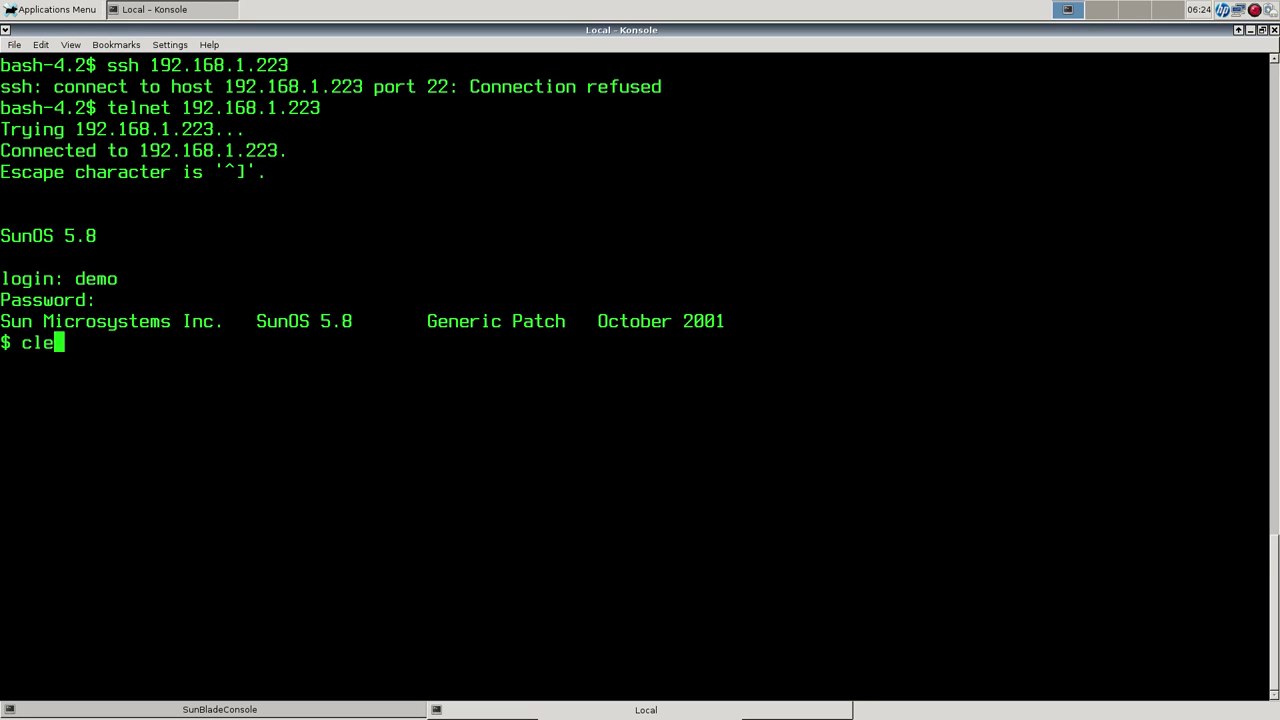
pyautogui.press('Return')
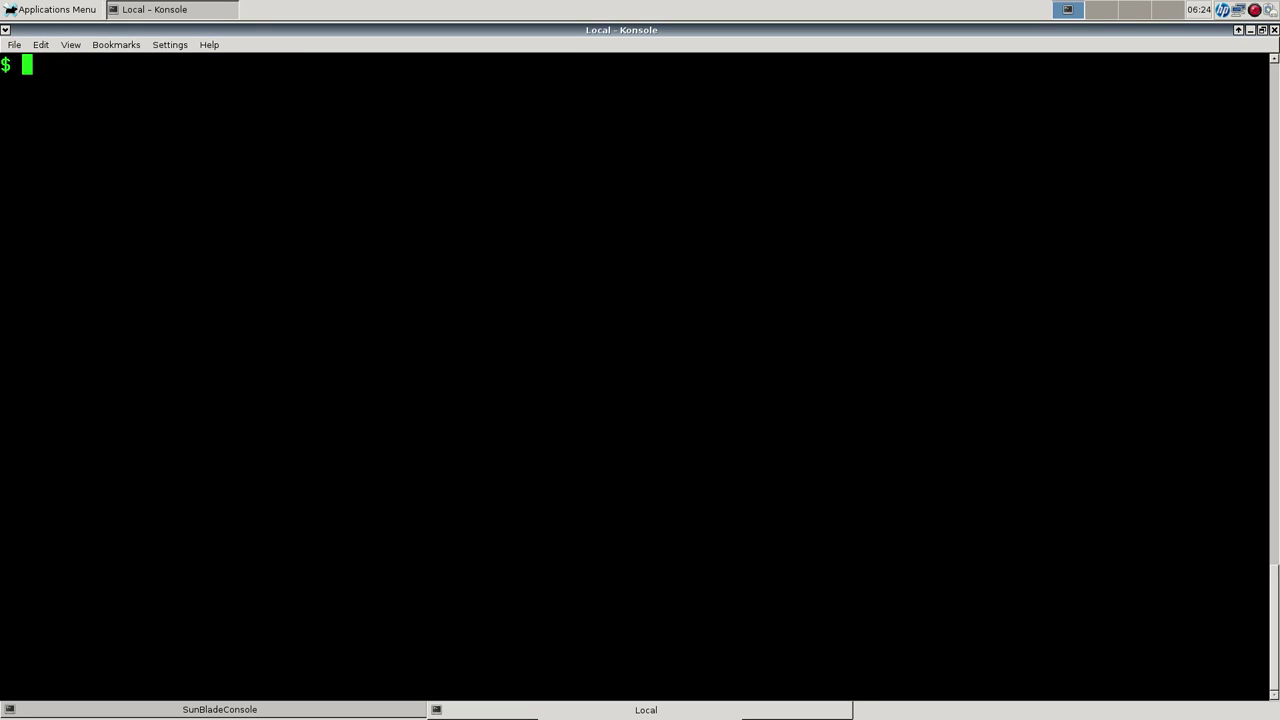
pyautogui.write('ls -CF')
pyautogui.press('KP_Enter')
pyautogui.press('Return')
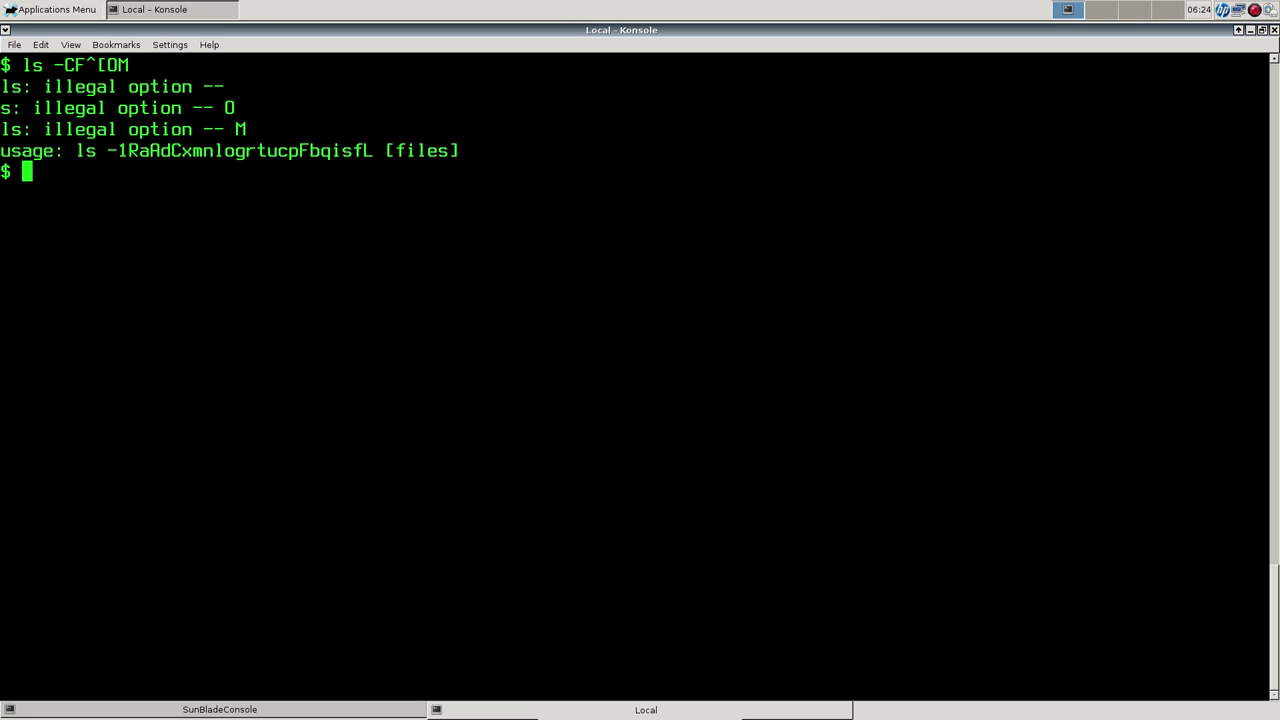
pyautogui.hotkey('ctrl', 'd')
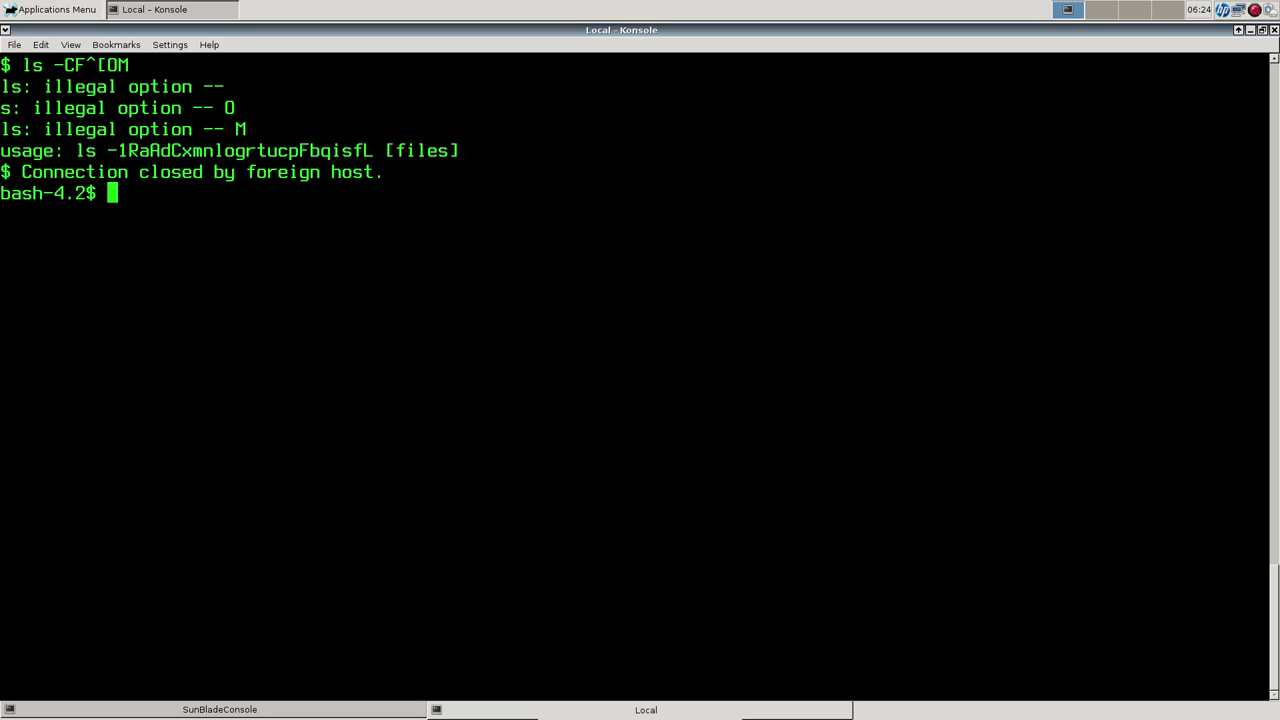
# Launch Xephyr -ac -screen 1024x768 -query 192.168.1.223, then close that window.
pyautogui.write('Xephyr -')
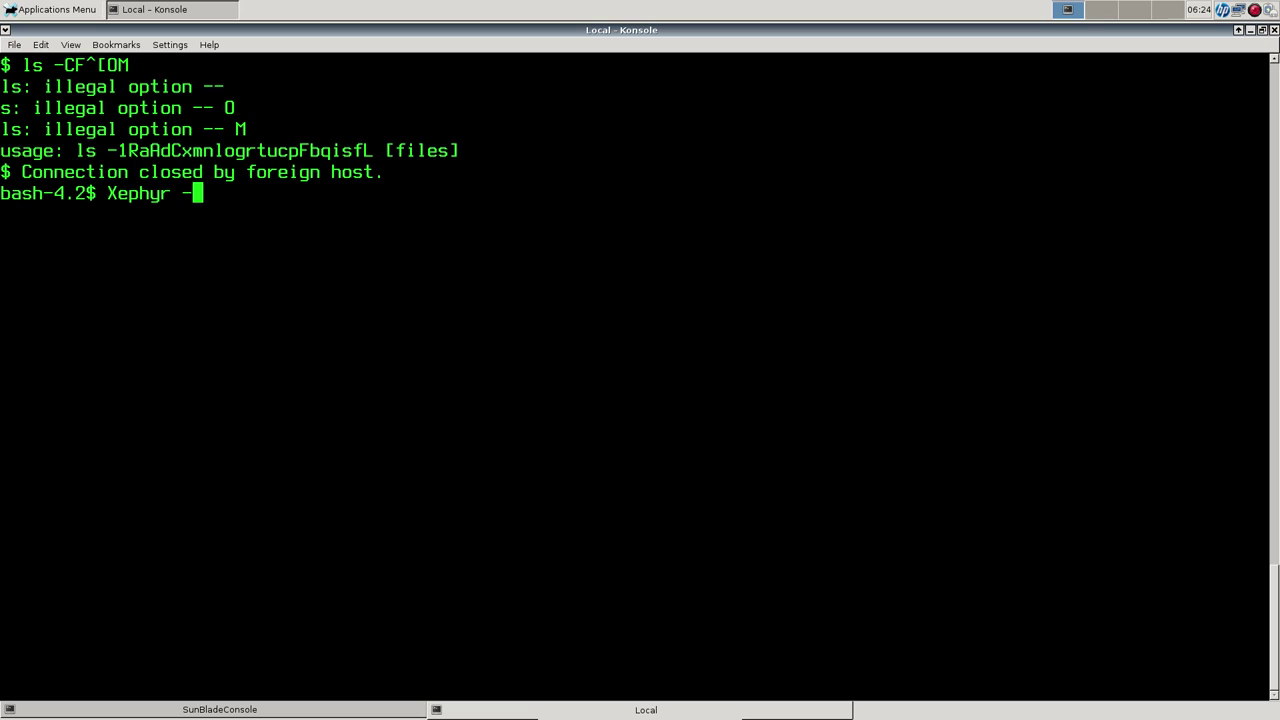
pyautogui.write('ac -query')
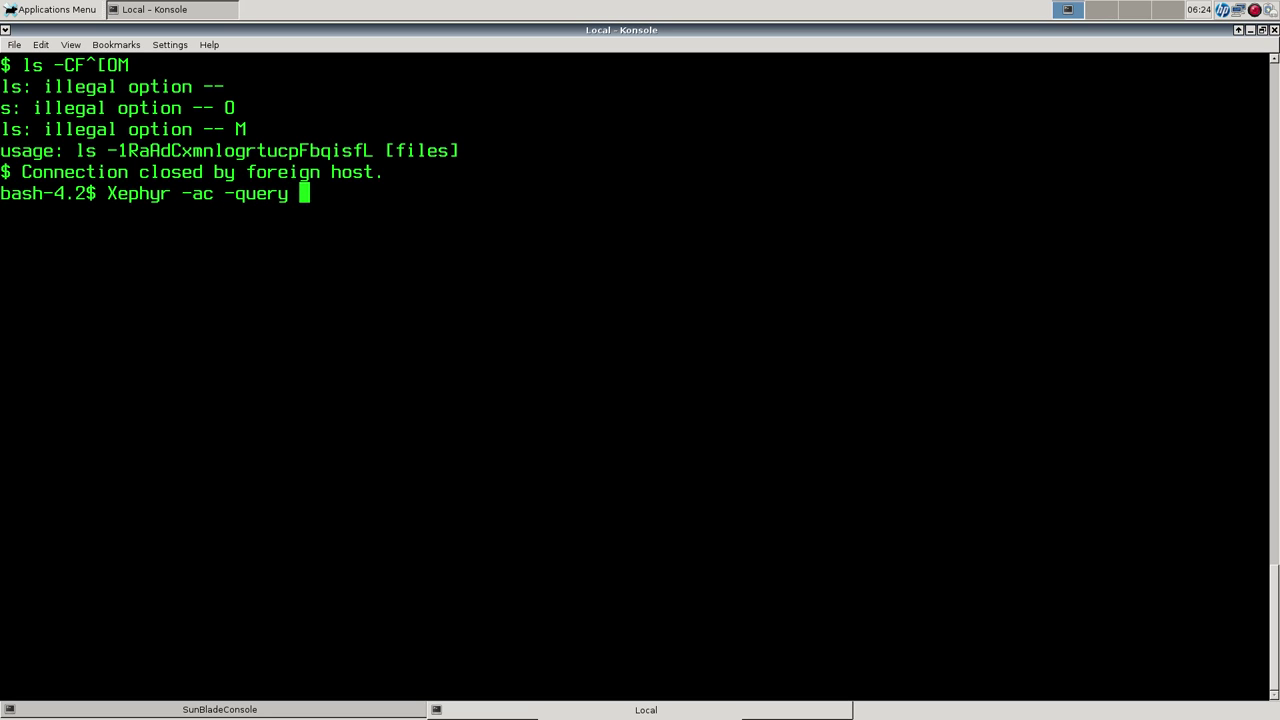
pyautogui.press('BackSpace')
pyautogui.press('BackSpace')
pyautogui.press('BackSpace')
pyautogui.press('BackSpace')
pyautogui.press('BackSpace')
pyautogui.press('BackSpace')
pyautogui.write('screen 1024')
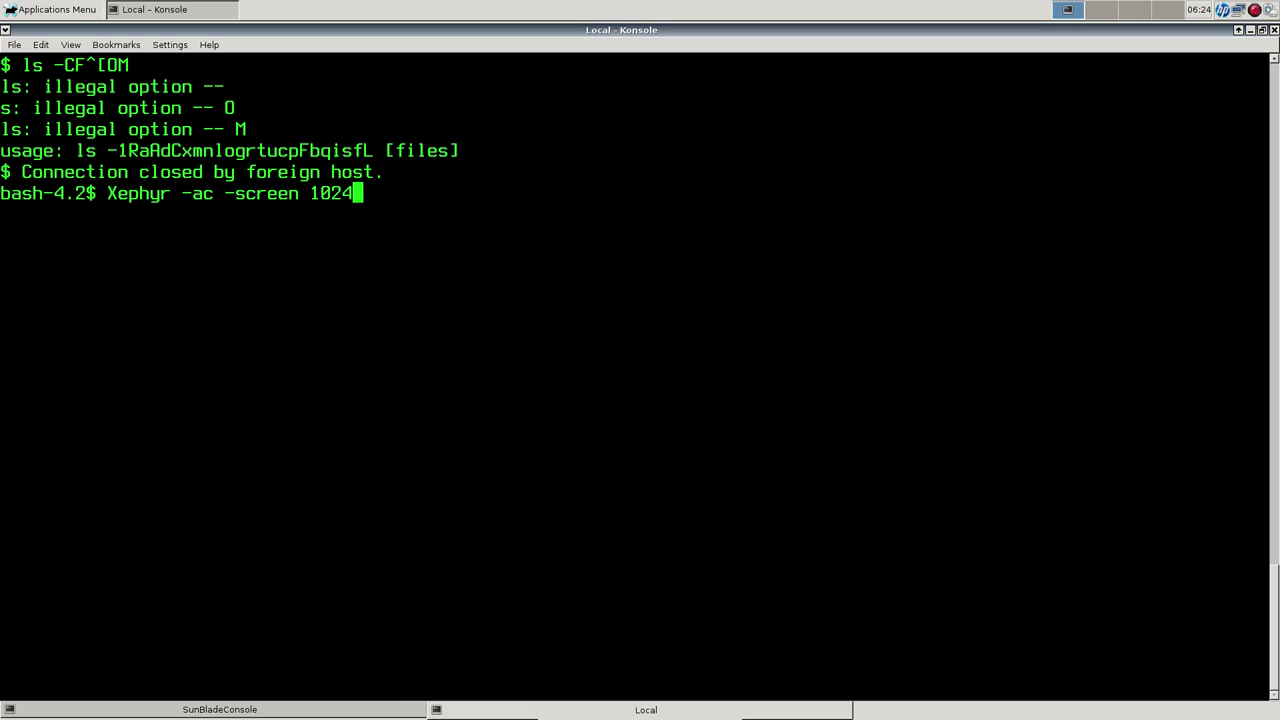
pyautogui.write('x768')
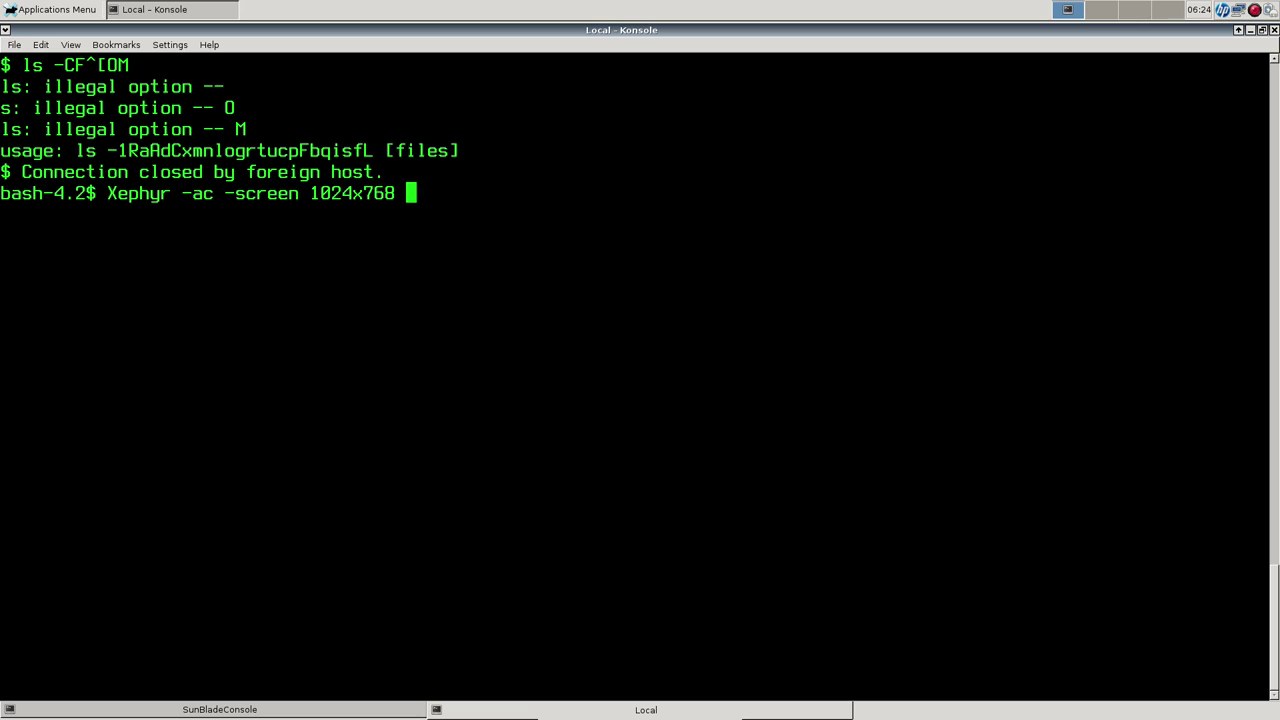
pyautogui.write(' -quer')
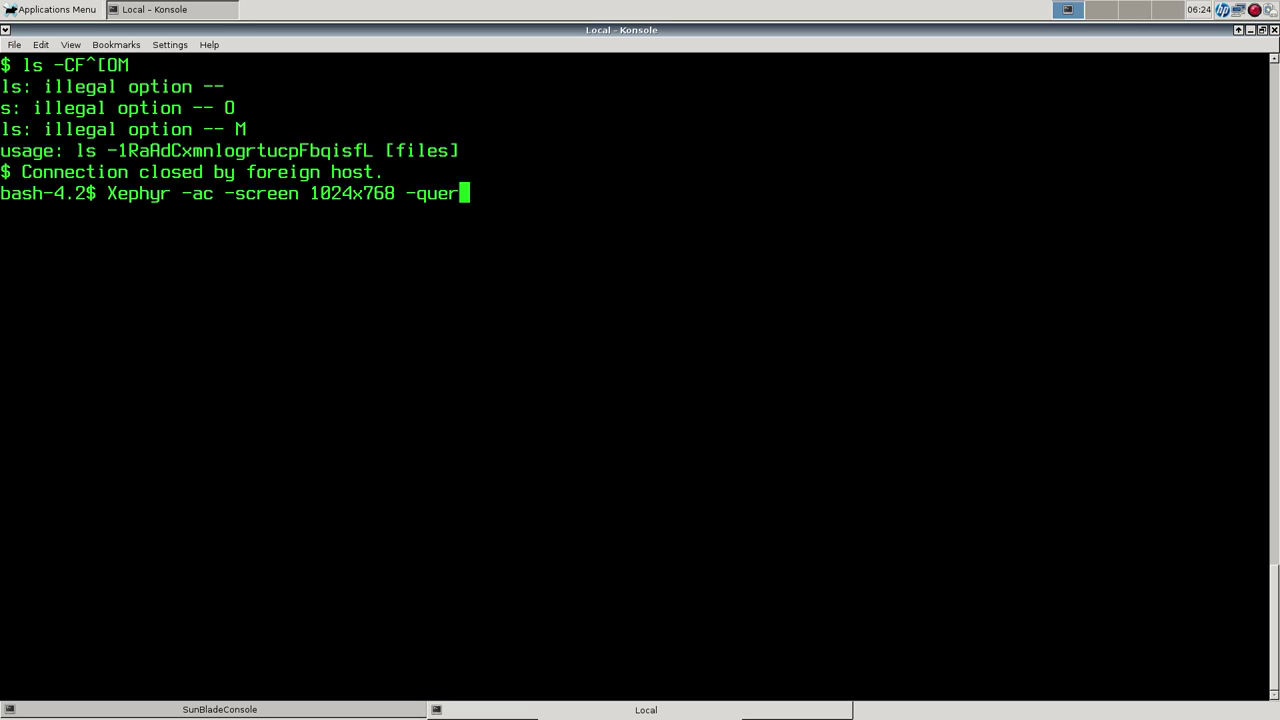
pyautogui.write('y 192.168.1.223 :')
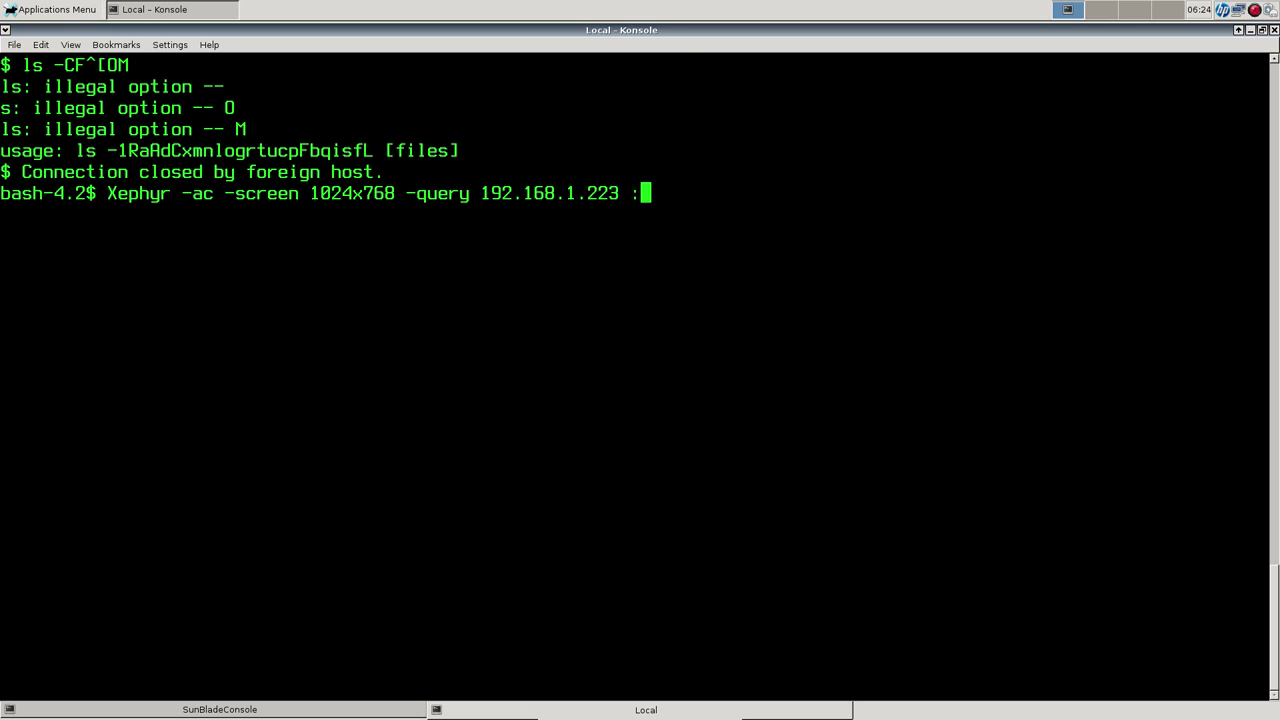
pyautogui.press('Return')
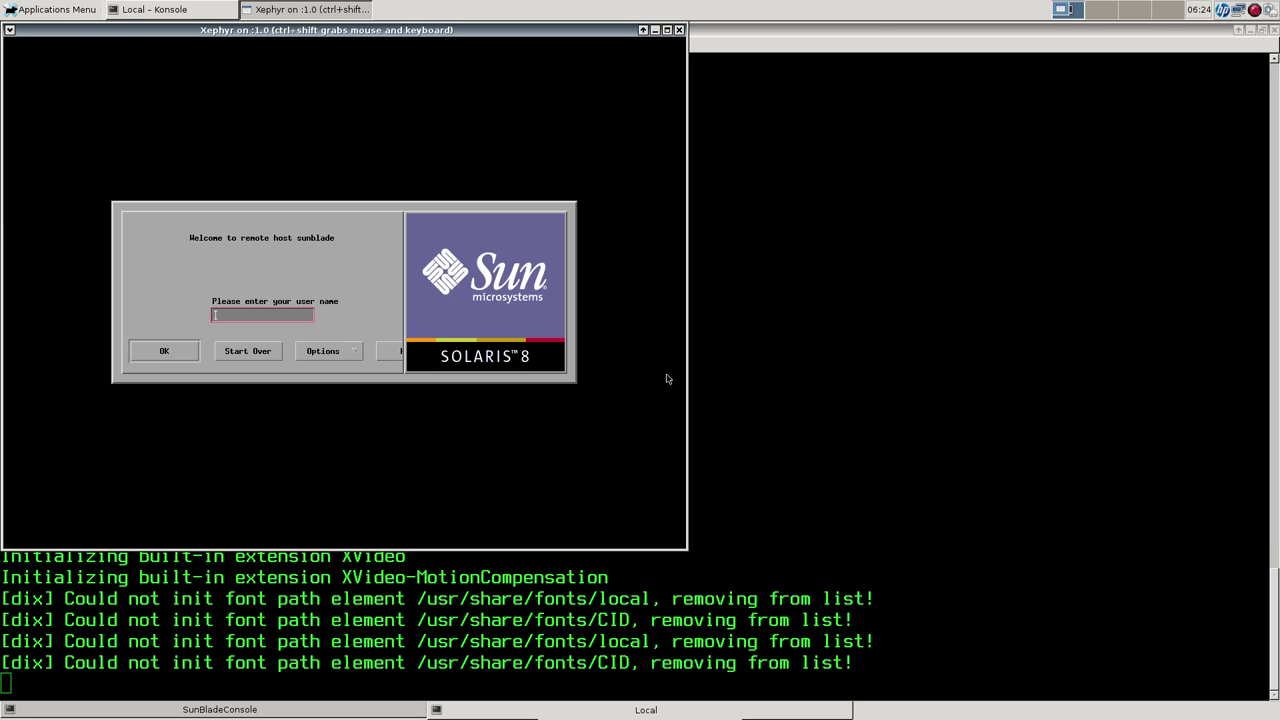
pyautogui.click(679, 30)
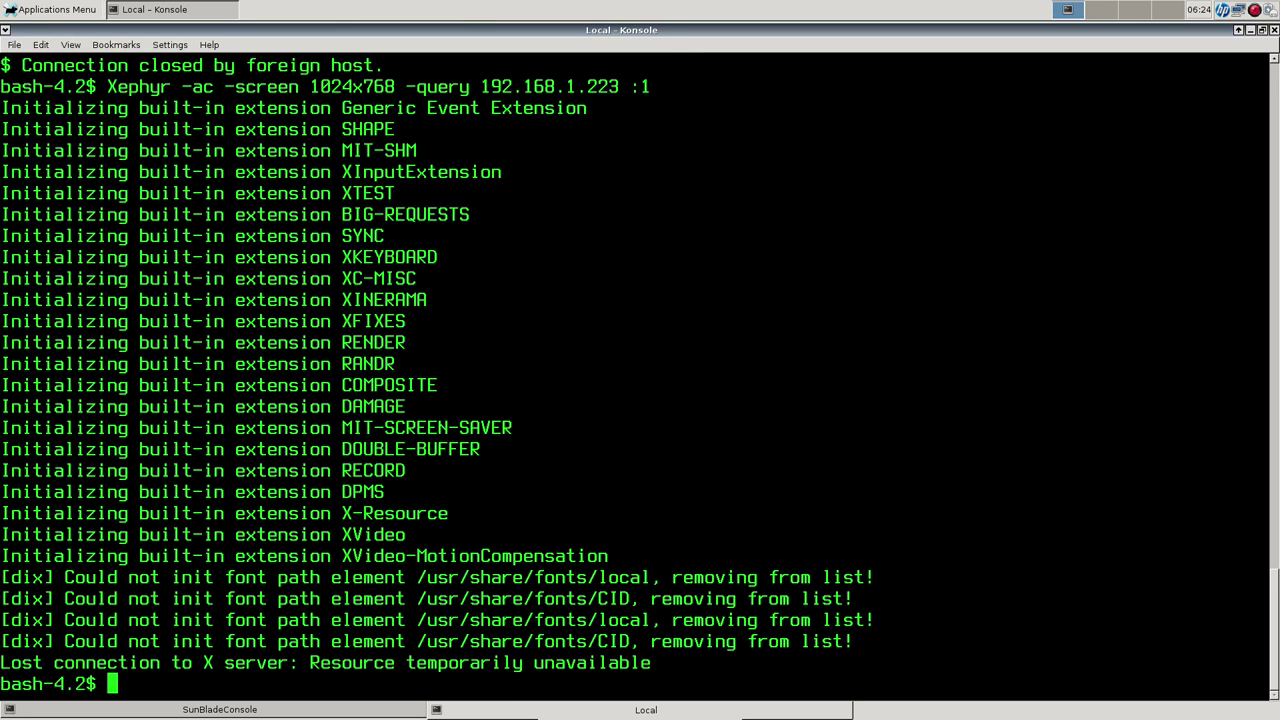
# Recall the Xephyr command and relaunch it with the screen size changed to 1280x1024.
pyautogui.press('Up')
pyautogui.press('Left')
pyautogui.press('Left')
pyautogui.press('Left')
pyautogui.press('Left')
pyautogui.press('Left')
pyautogui.press('Left')
pyautogui.press('Left')
pyautogui.press('Left')
pyautogui.press('Left')
pyautogui.press('Left')
pyautogui.press('Left')
pyautogui.press('Left')
pyautogui.press('Left')
pyautogui.press('Left')
pyautogui.press('Left')
pyautogui.press('Left')
pyautogui.press('Left')
pyautogui.press('Left')
pyautogui.press('Left')
pyautogui.press('Left')
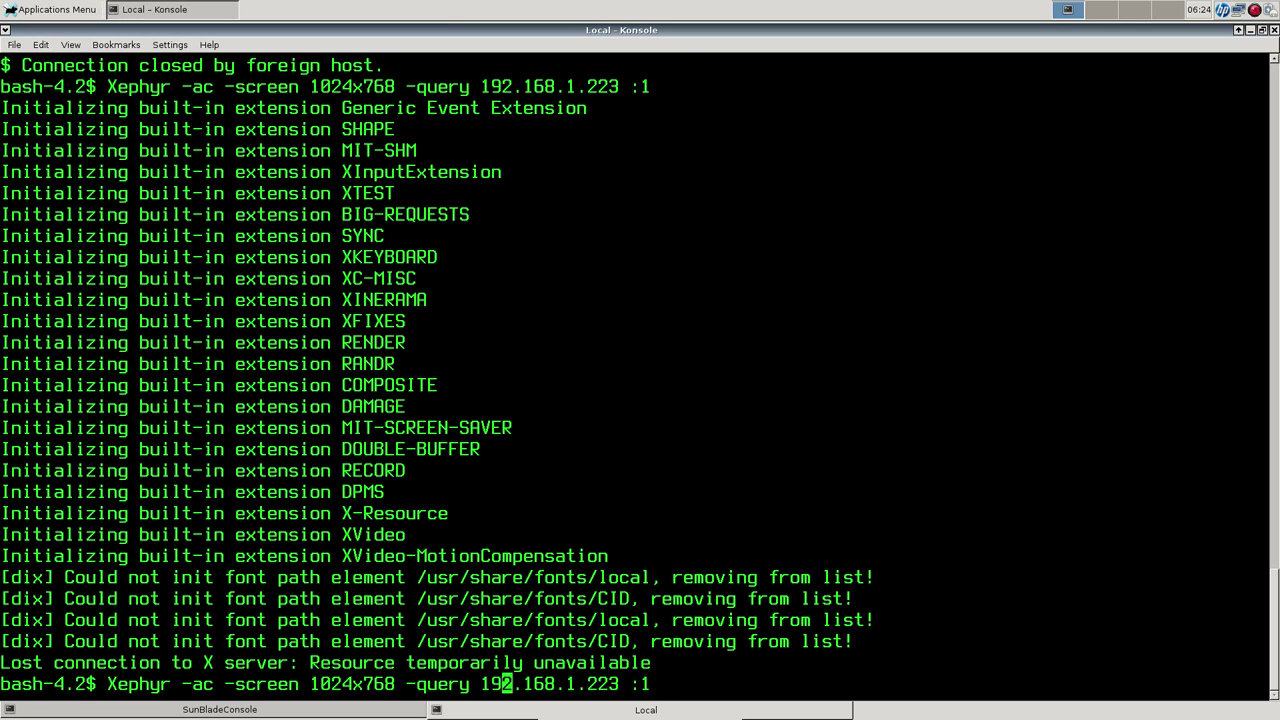
pyautogui.press('Left')
pyautogui.press('Left')
pyautogui.press('Left')
pyautogui.press('Left')
pyautogui.press('BackSpace')
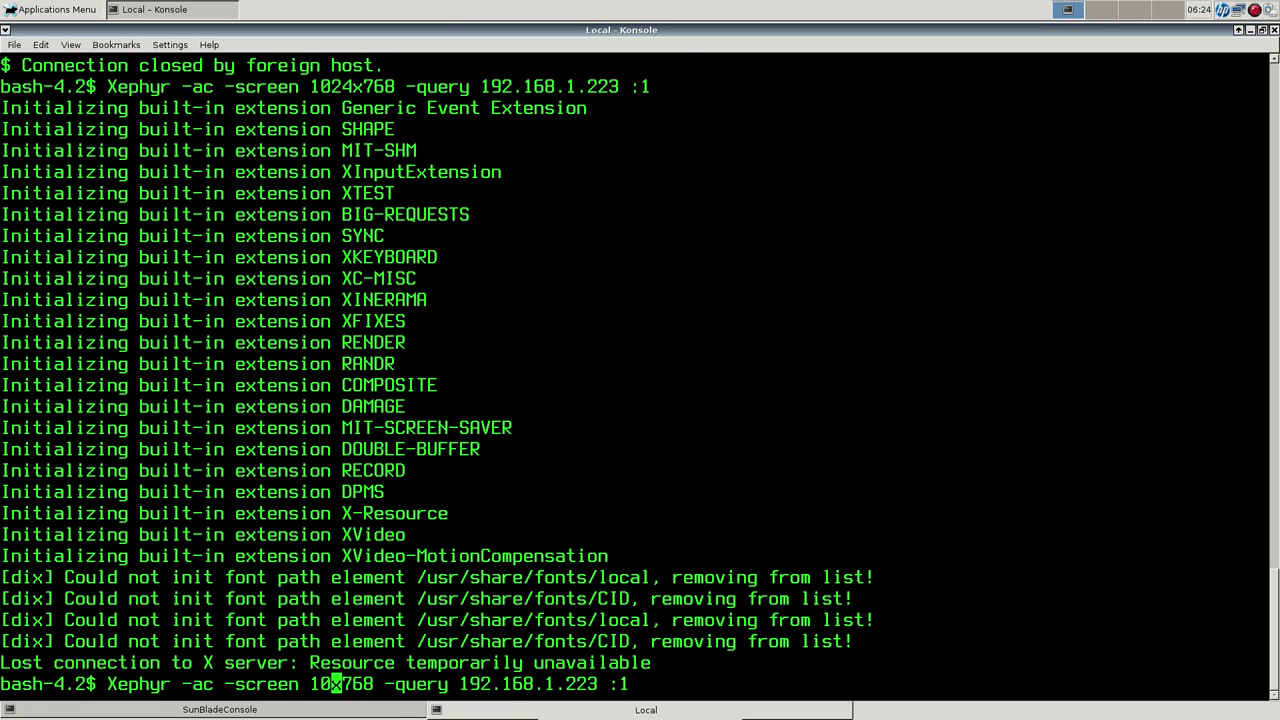
pyautogui.press('Left')
pyautogui.press('BackSpace')
pyautogui.press('Right')
pyautogui.write('80')
pyautogui.press('Right')
pyautogui.press('Right')
pyautogui.press('Right')
pyautogui.press('Right')
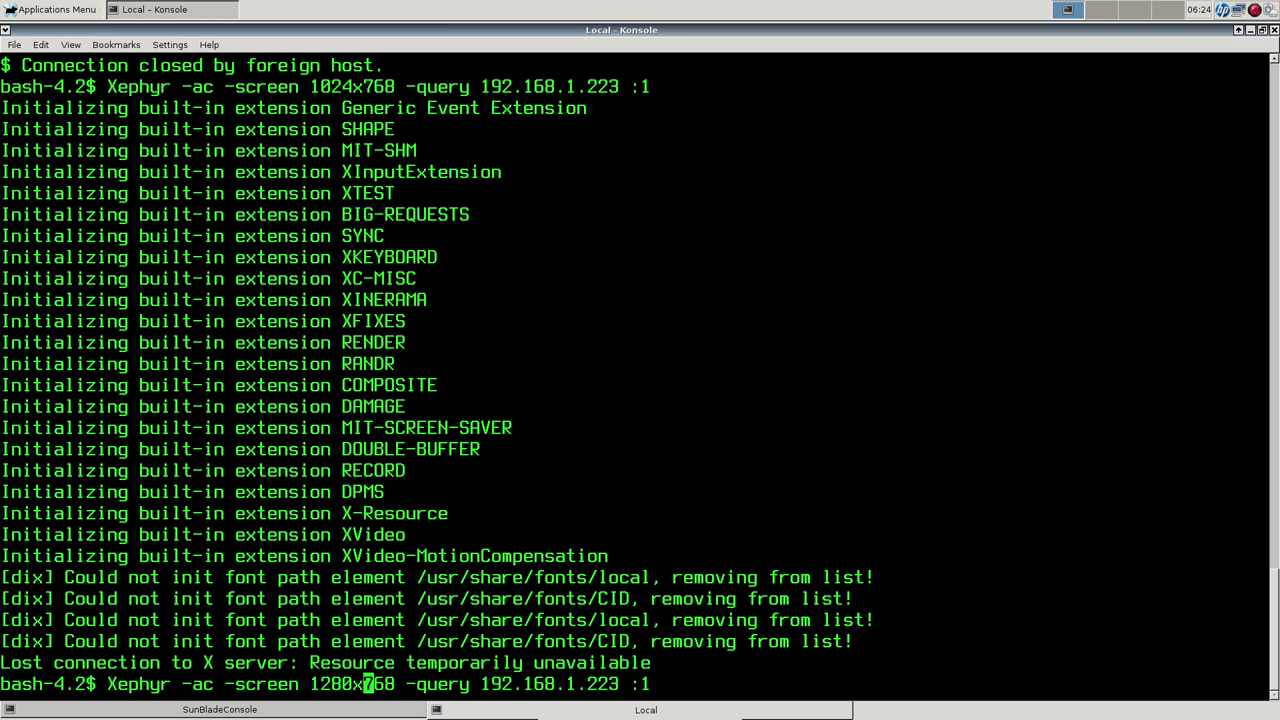
pyautogui.press('BackSpace')
pyautogui.press('BackSpace')
pyautogui.press('BackSpace')
pyautogui.write('1024')
pyautogui.press('Return')
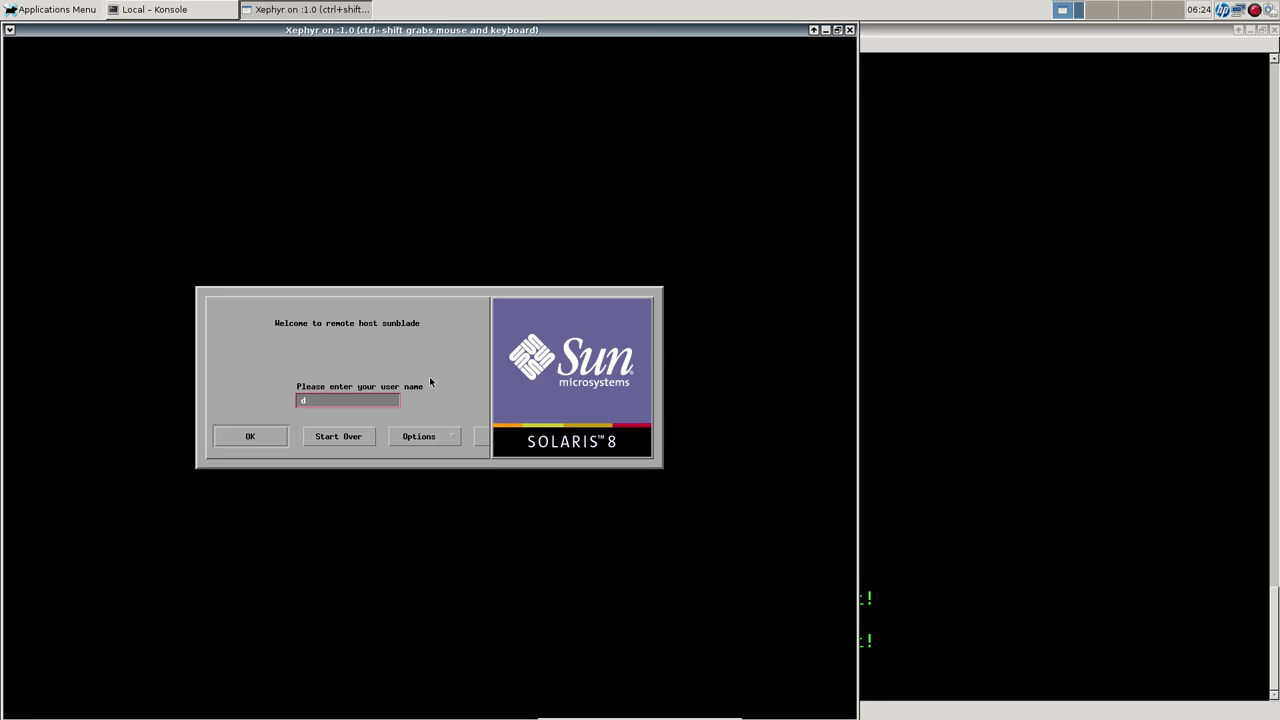
# Log in as demo with an OpenWindows Desktop session and dismiss the docviewer error.
pyautogui.write('demo')
pyautogui.press('Return')
pyautogui.press('Return')
pyautogui.click(368, 416)
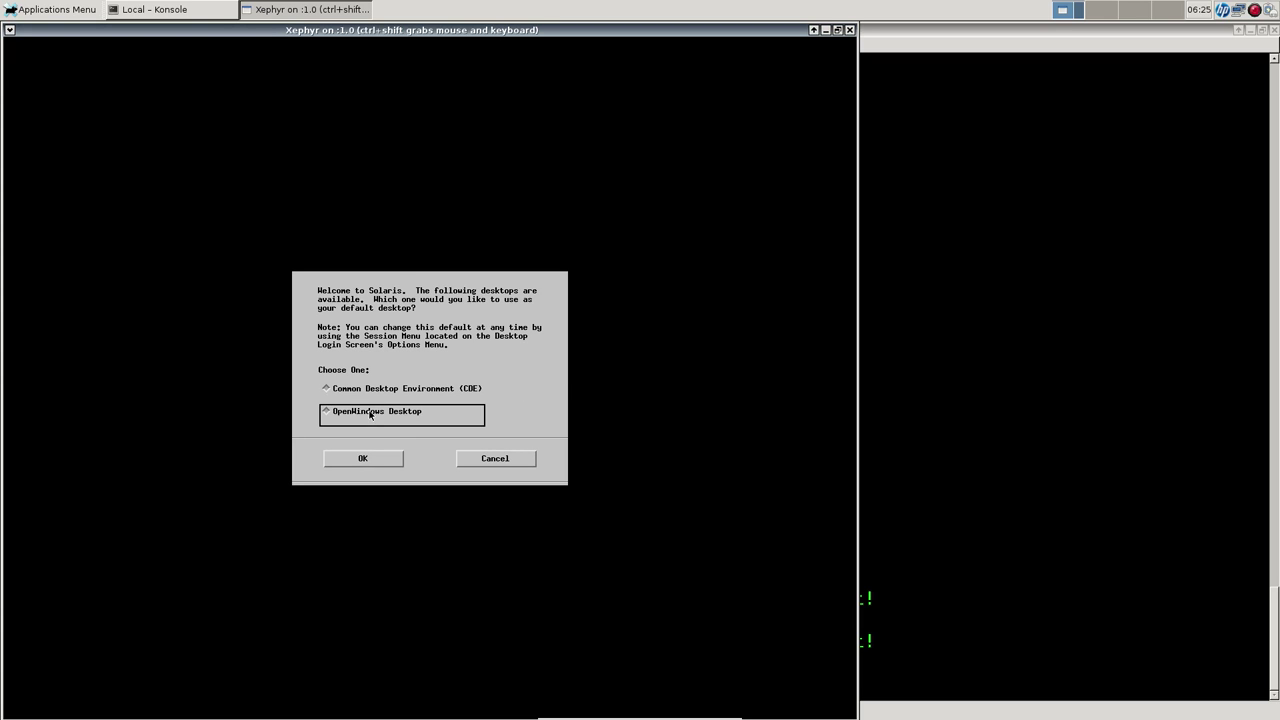
pyautogui.click(390, 466)
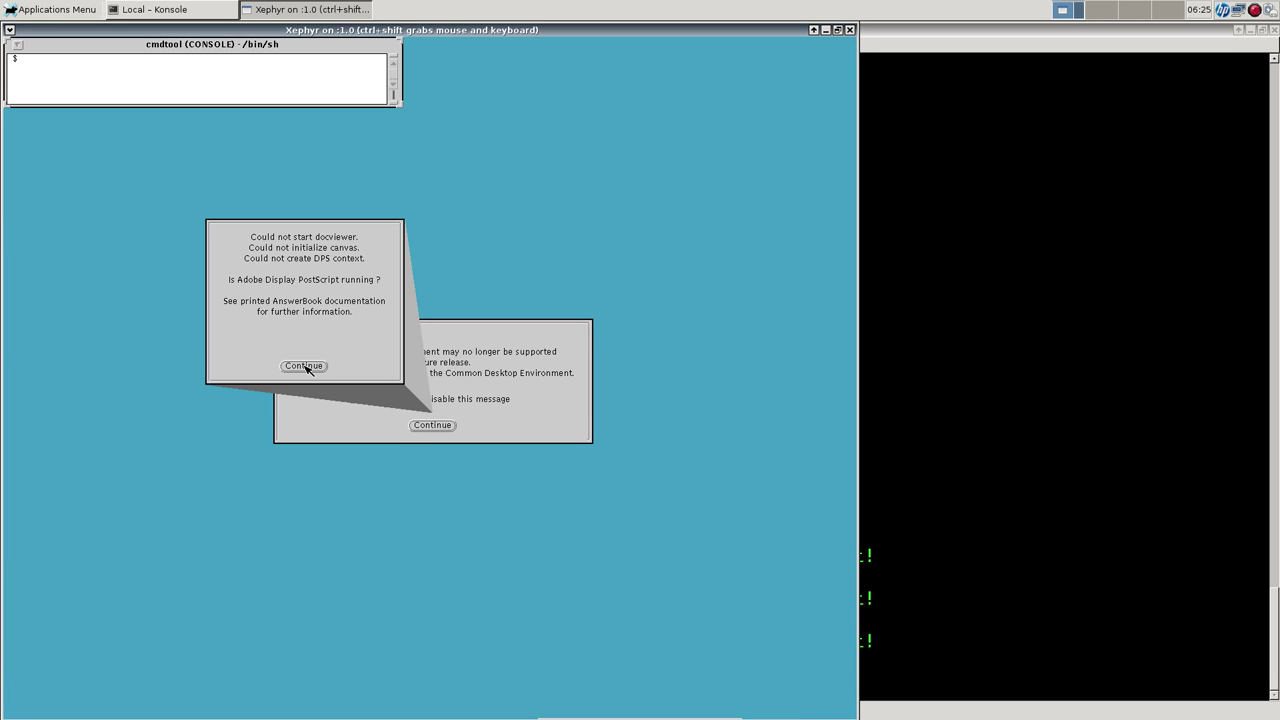
pyautogui.click(314, 368)
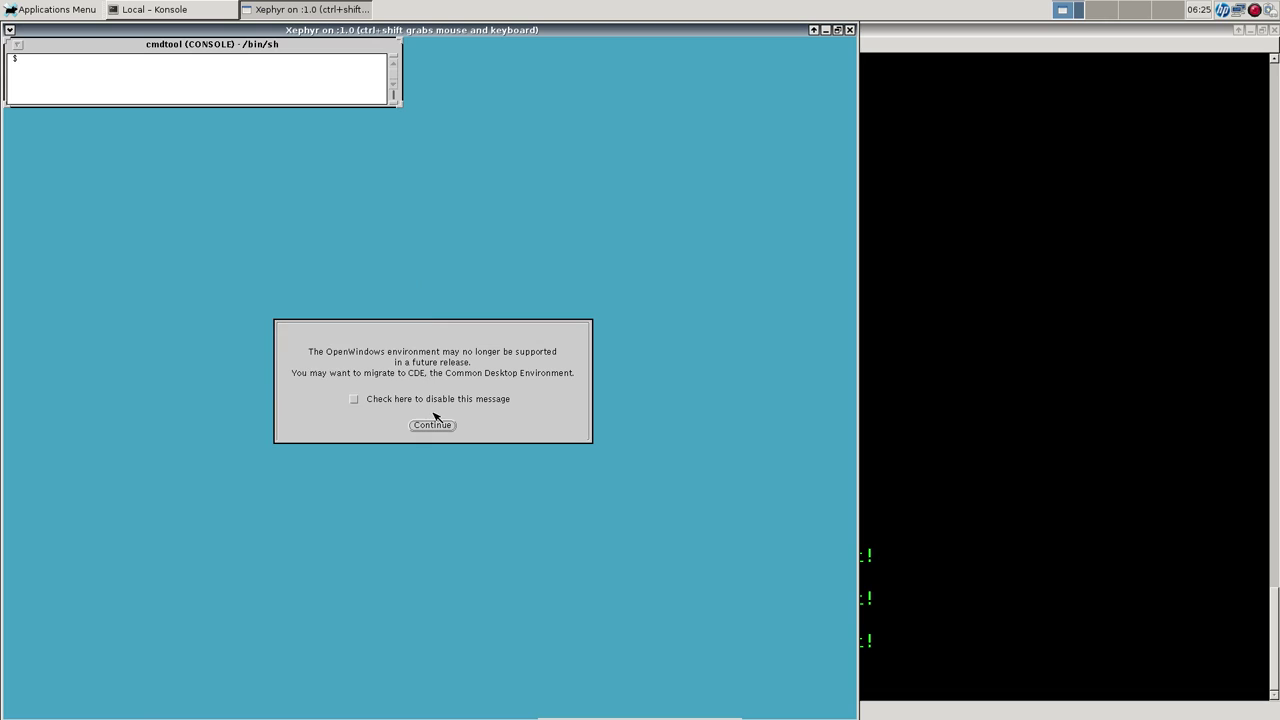
# Dismiss the OpenWindows support notice and launch Mail Tool from the workspace Programs menu.
pyautogui.click(440, 426)
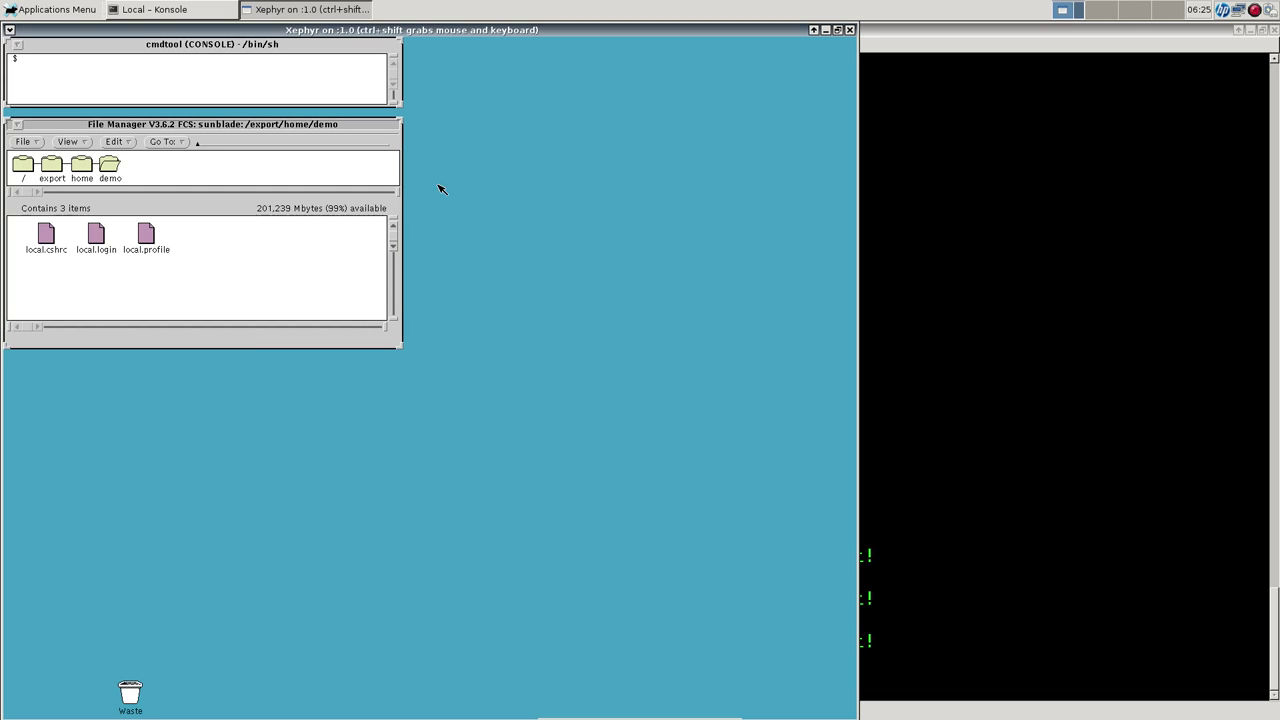
pyautogui.rightClick(478, 182)
pyautogui.moveTo(545, 175)
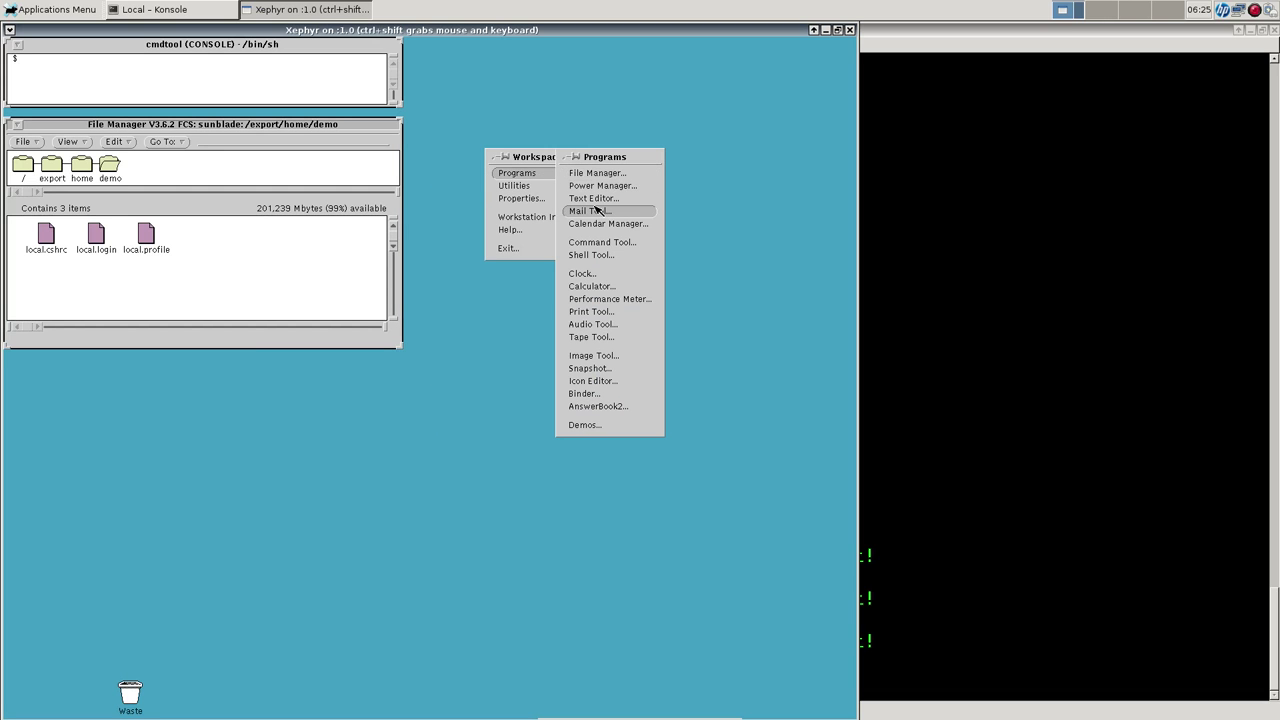
pyautogui.click(596, 211)
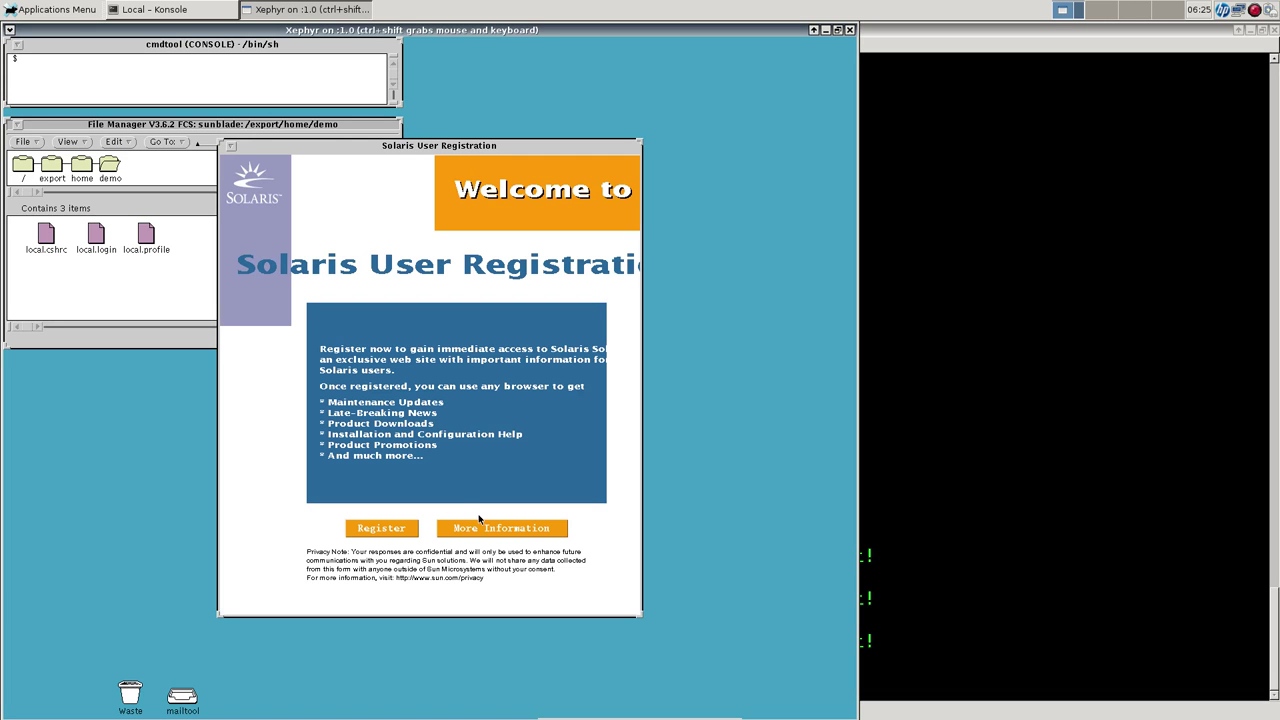
# Quit the Solaris User Registration window, open Mail Tool from its icon, and move it below File Manager.
pyautogui.click(233, 147)
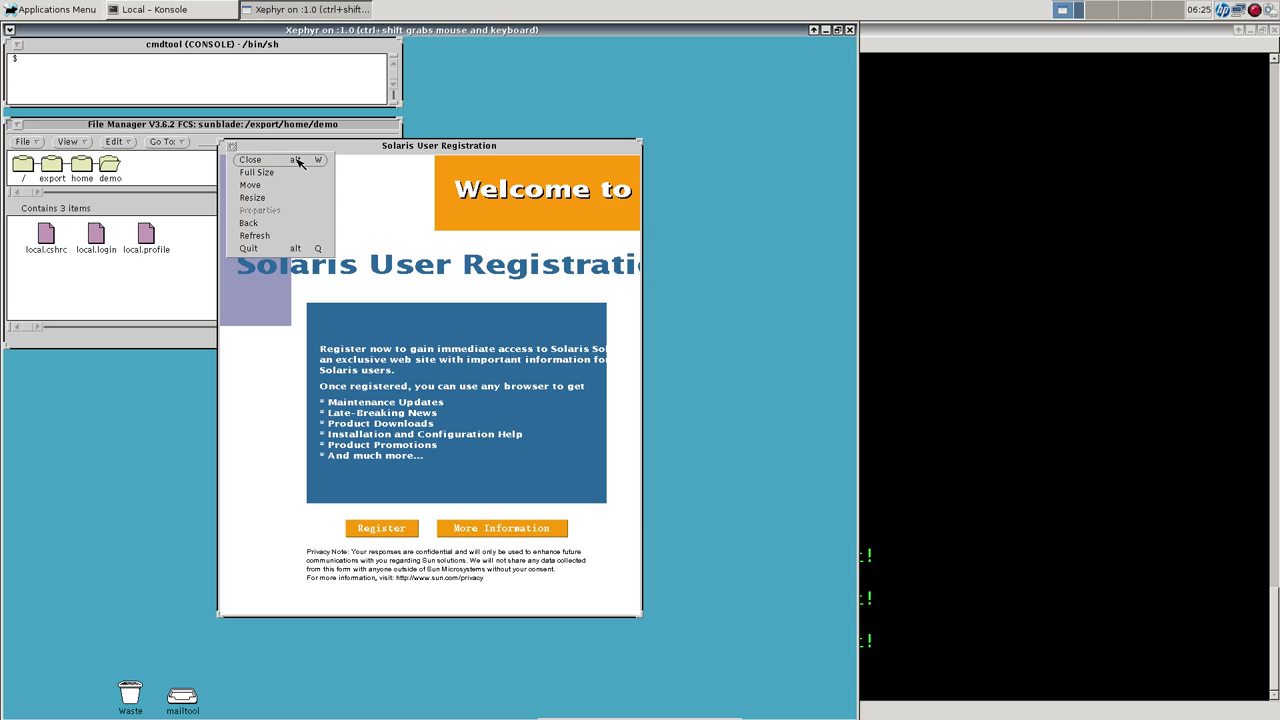
pyautogui.click(274, 249)
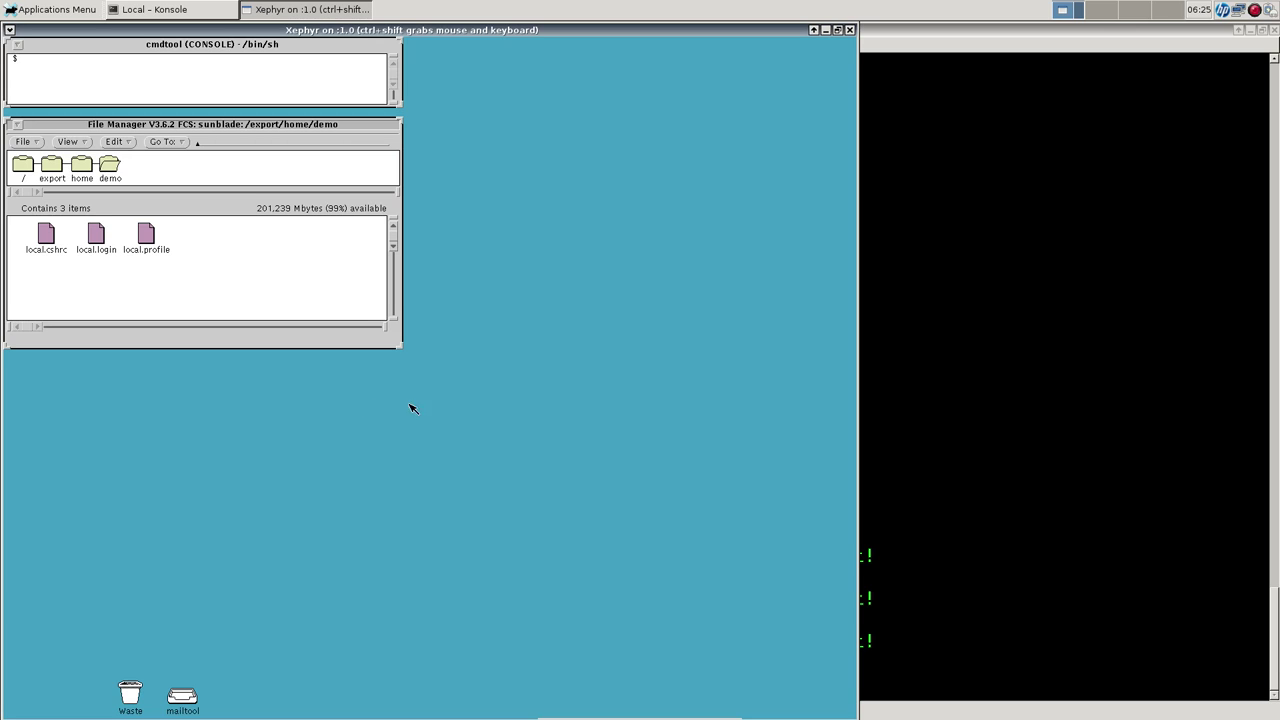
pyautogui.doubleClick(189, 698)
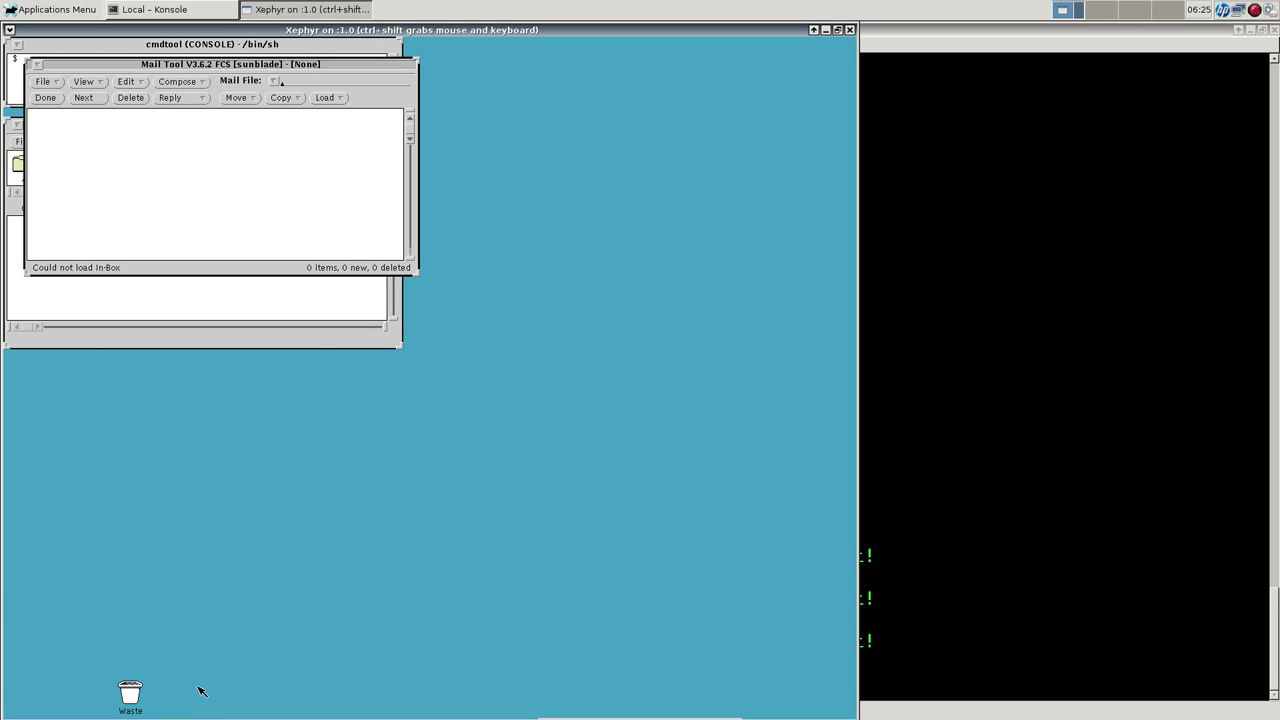
pyautogui.moveTo(192, 66); pyautogui.dragTo(507, 379)
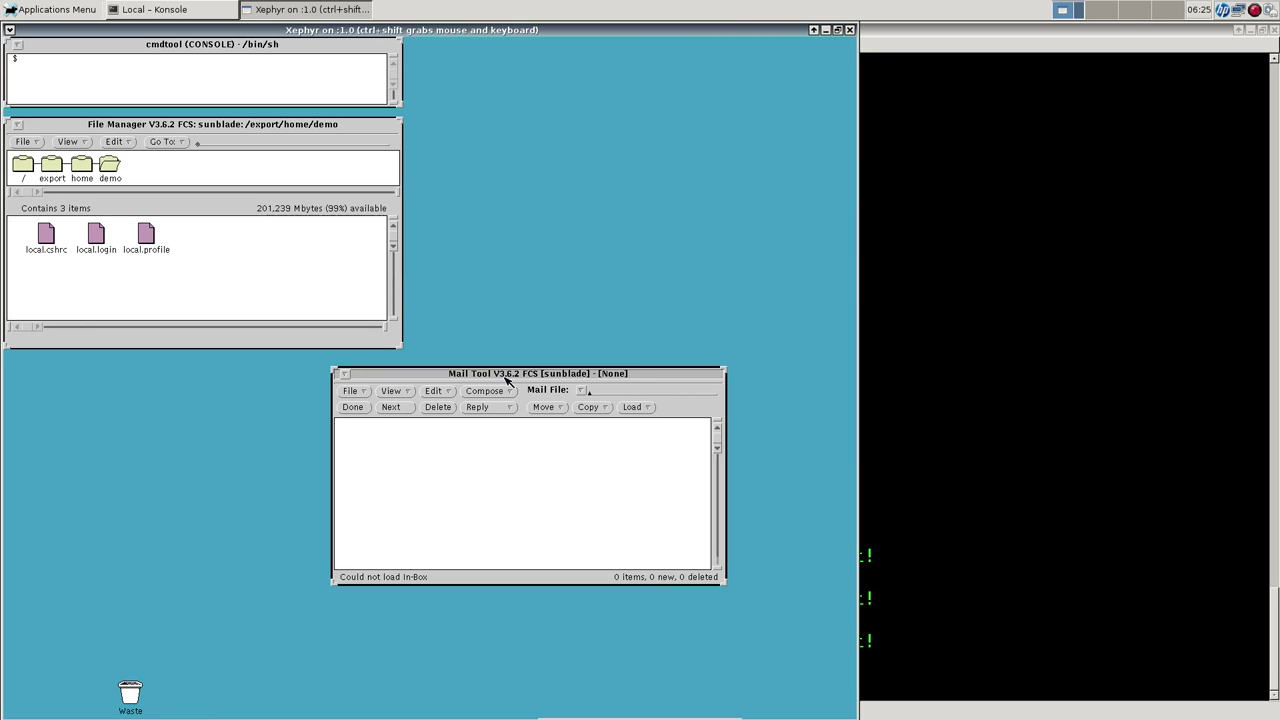